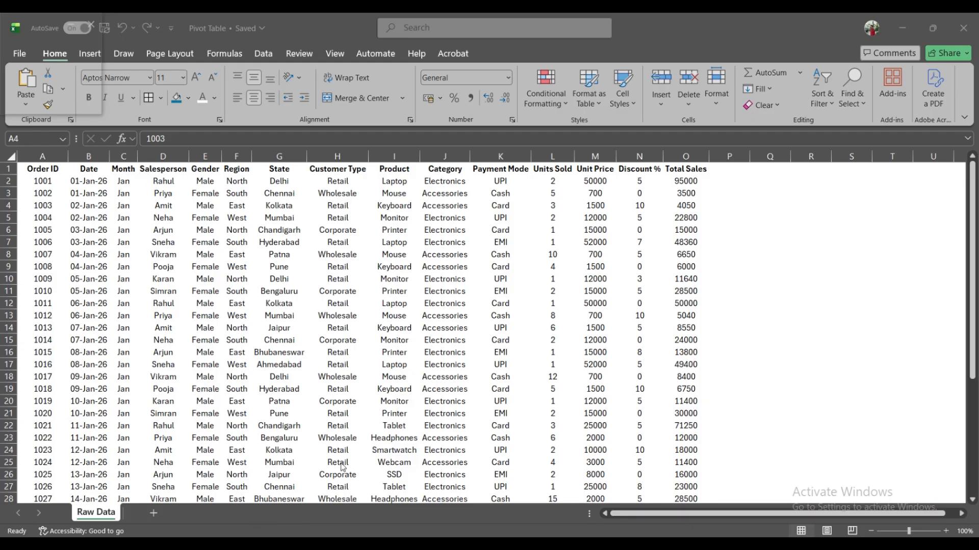
# Create a PivotTable from the Raw Data range A1:O31 on a new worksheet
pyautogui.click(29, 168)
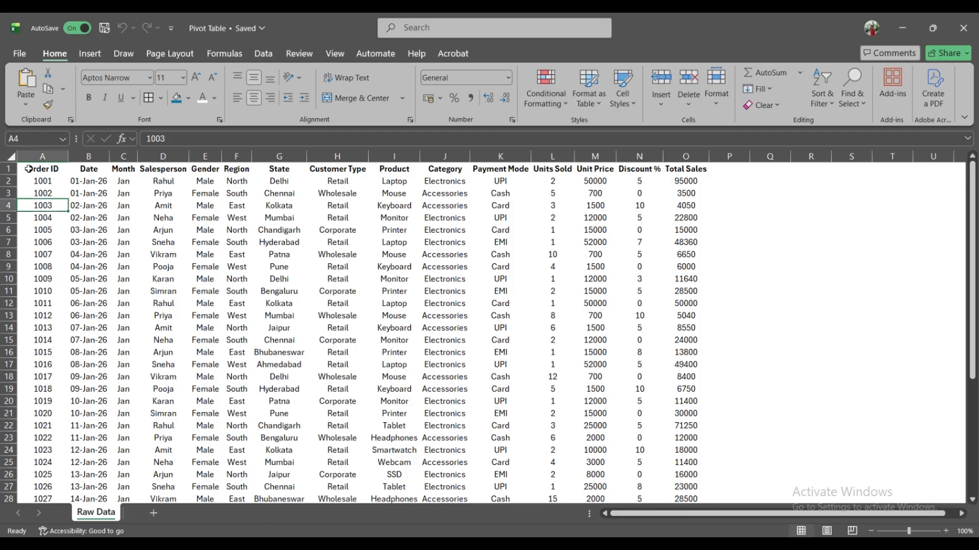
pyautogui.click(28, 169)
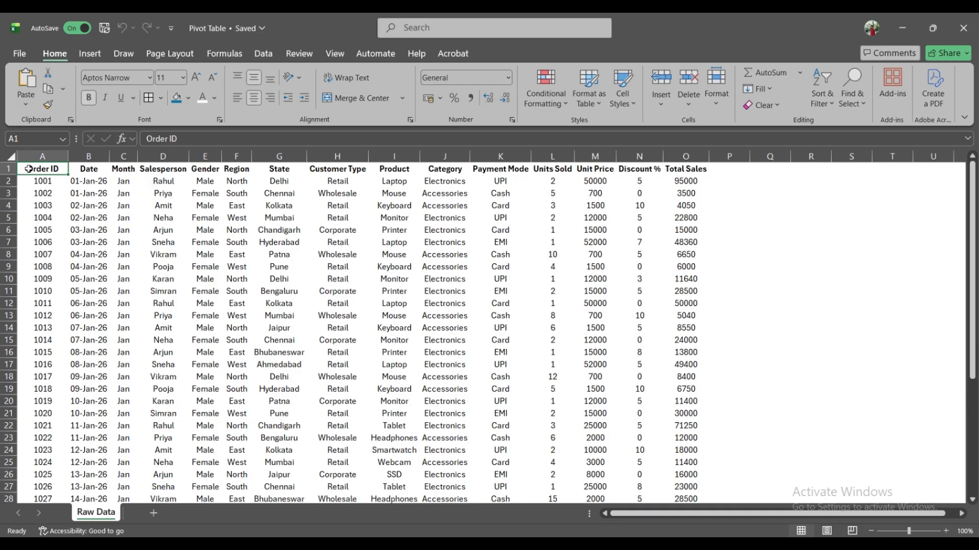
pyautogui.click(90, 53)
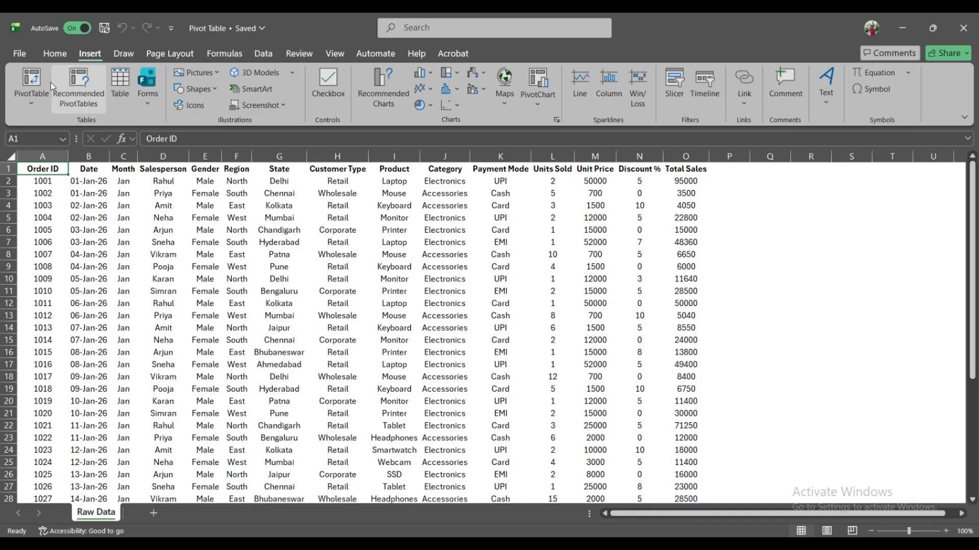
pyautogui.click(31, 88)
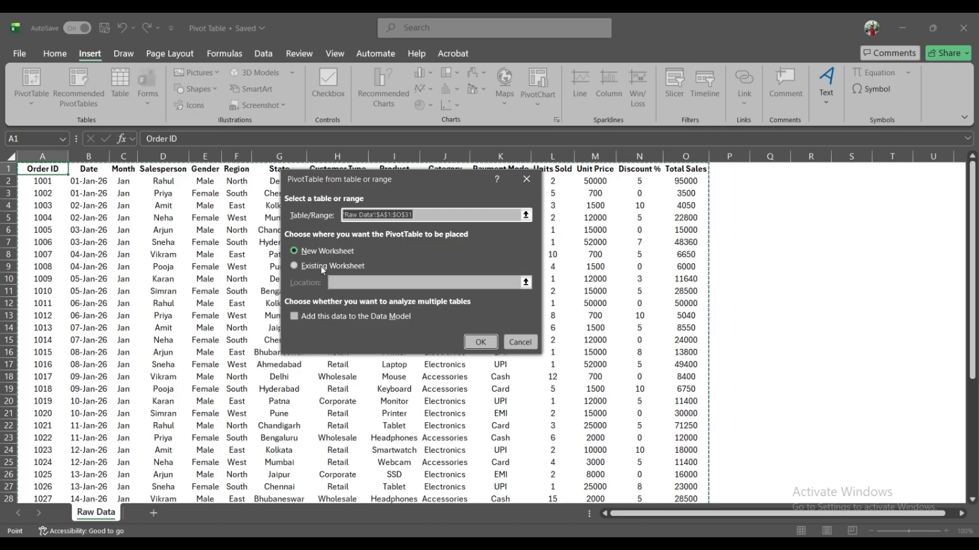
pyautogui.click(294, 266)
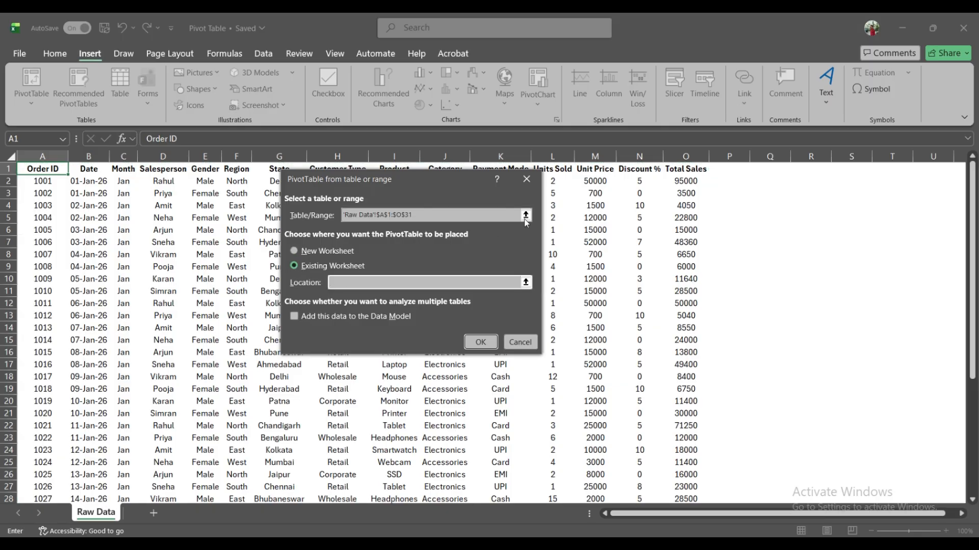
pyautogui.click(779, 170)
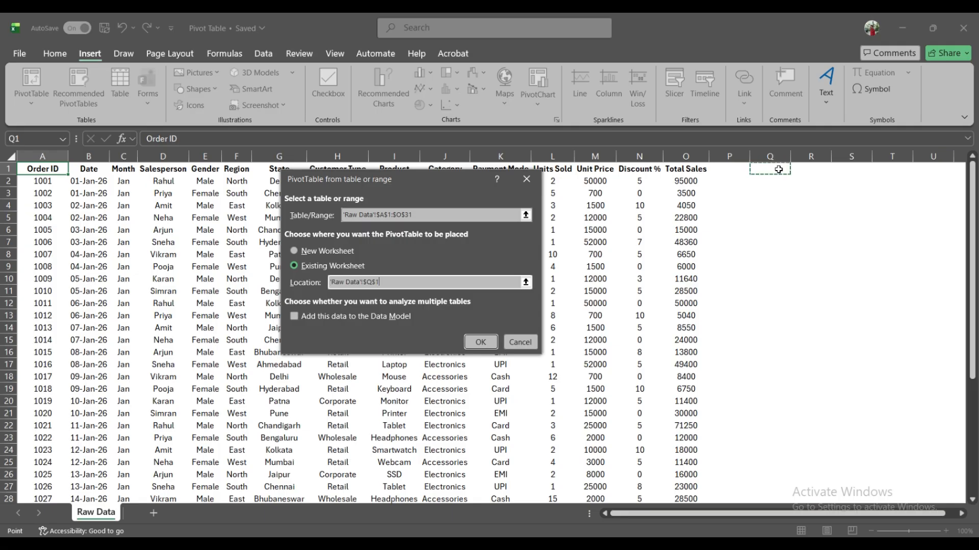
pyautogui.click(781, 228)
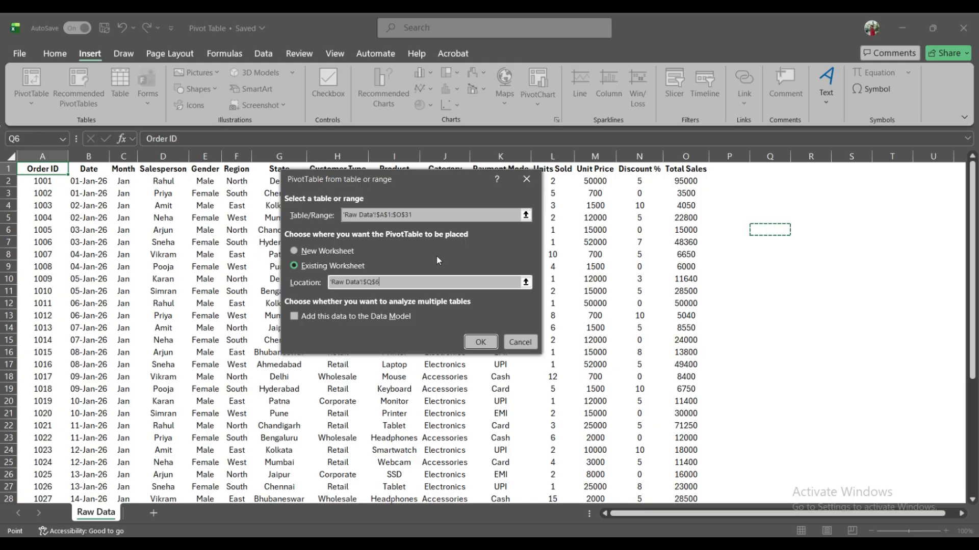
pyautogui.click(297, 251)
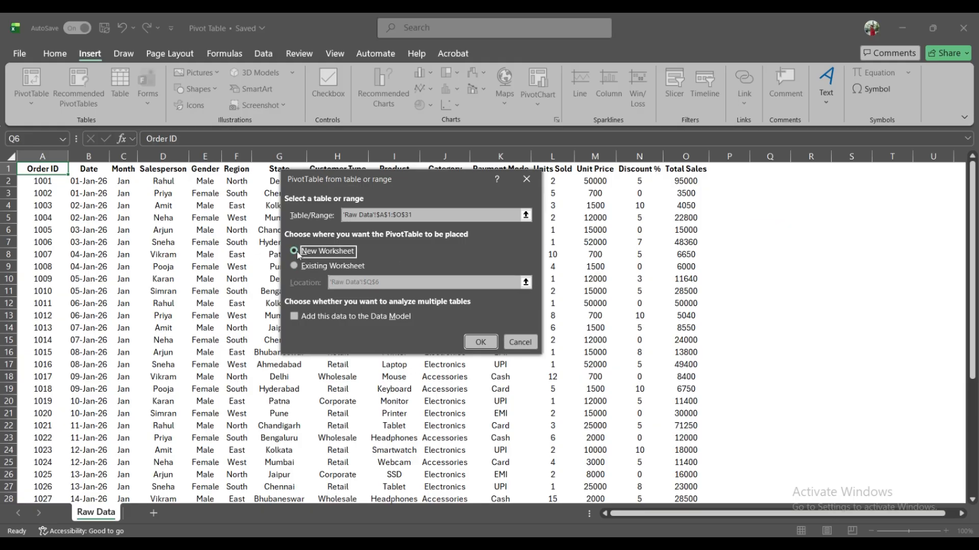
pyautogui.click(480, 339)
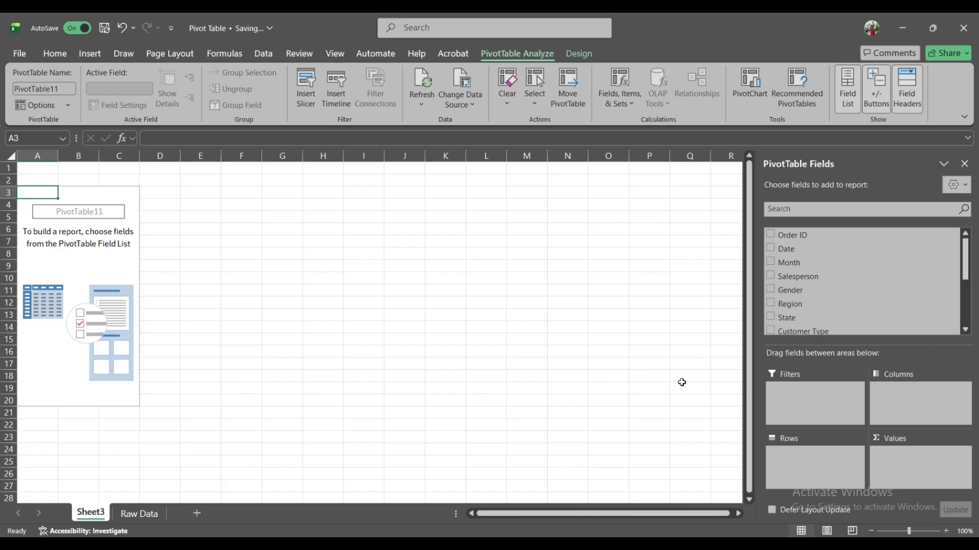
# Delete the new worksheet that holds the empty PivotTable
pyautogui.click(330, 386)
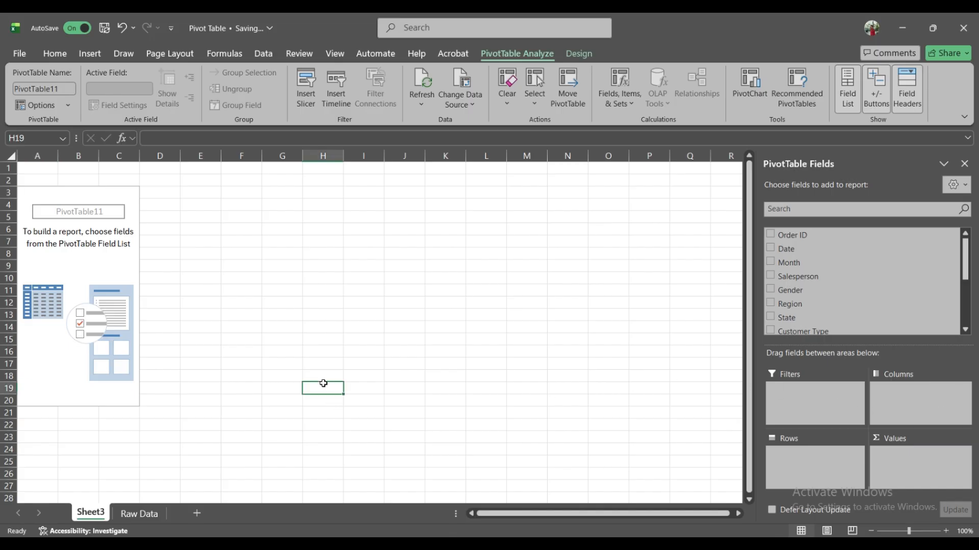
pyautogui.press('h')
pyautogui.press('d')
pyautogui.press('s')
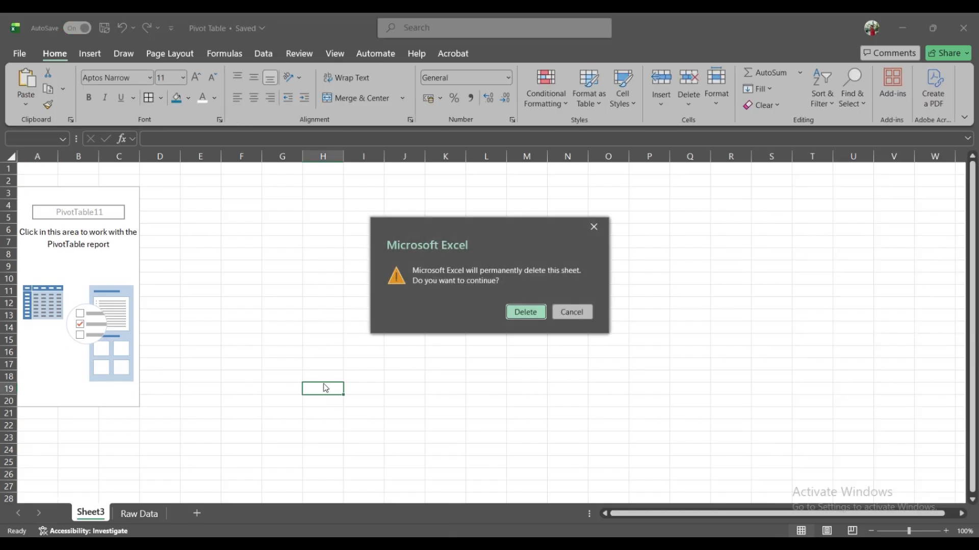
pyautogui.press('Return')
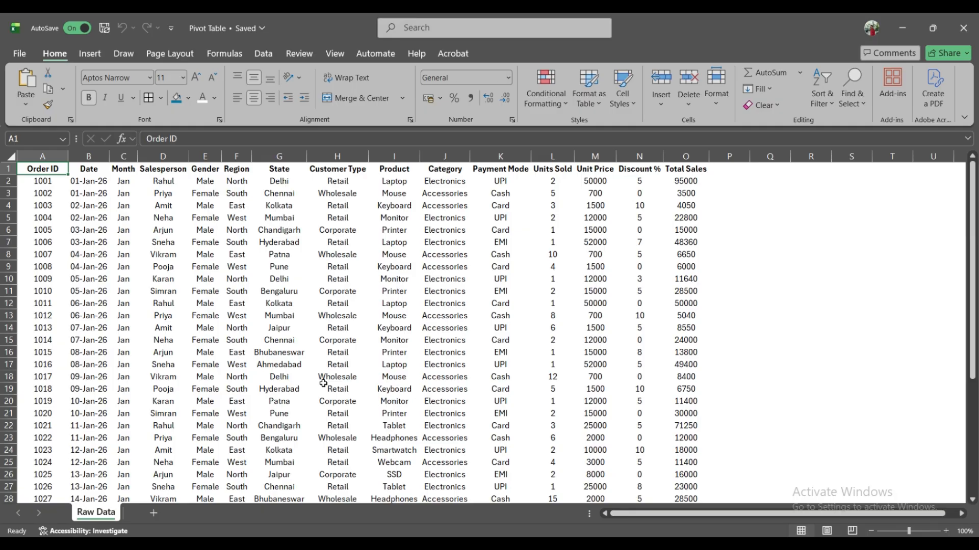
# Create a PivotTable on a new worksheet with the PivotTable and PivotChart Wizard, using the Excel list range A1:O31
pyautogui.press('alt')
pyautogui.press('d')
pyautogui.press('p')
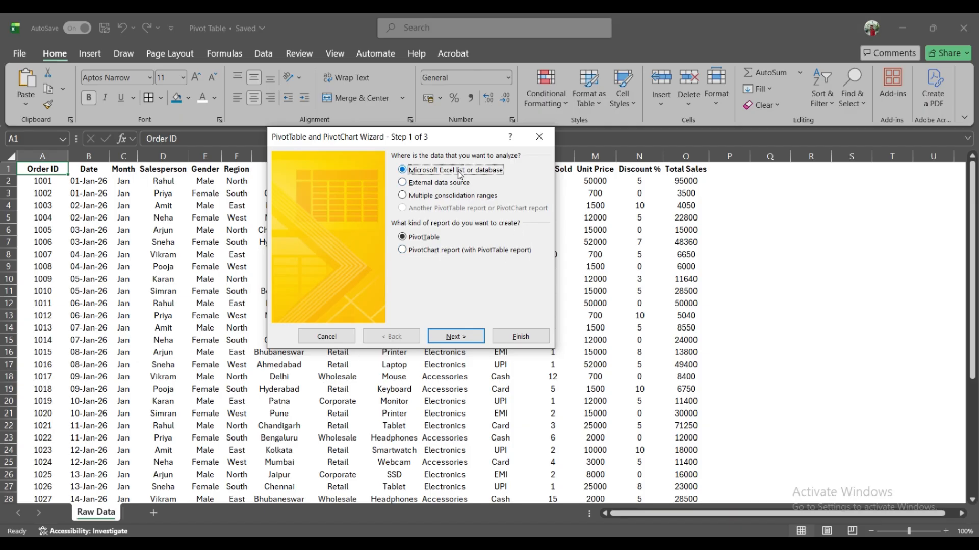
pyautogui.click(467, 338)
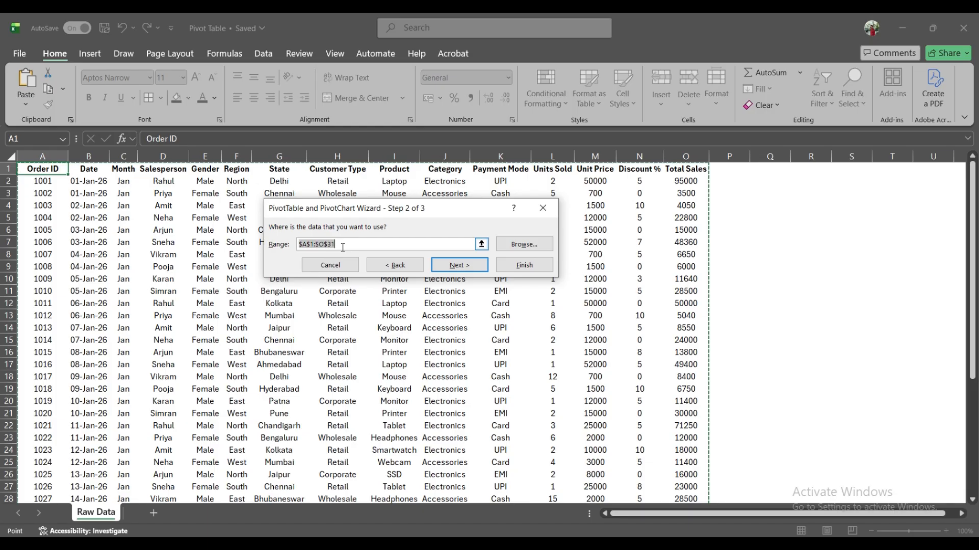
pyautogui.click(456, 266)
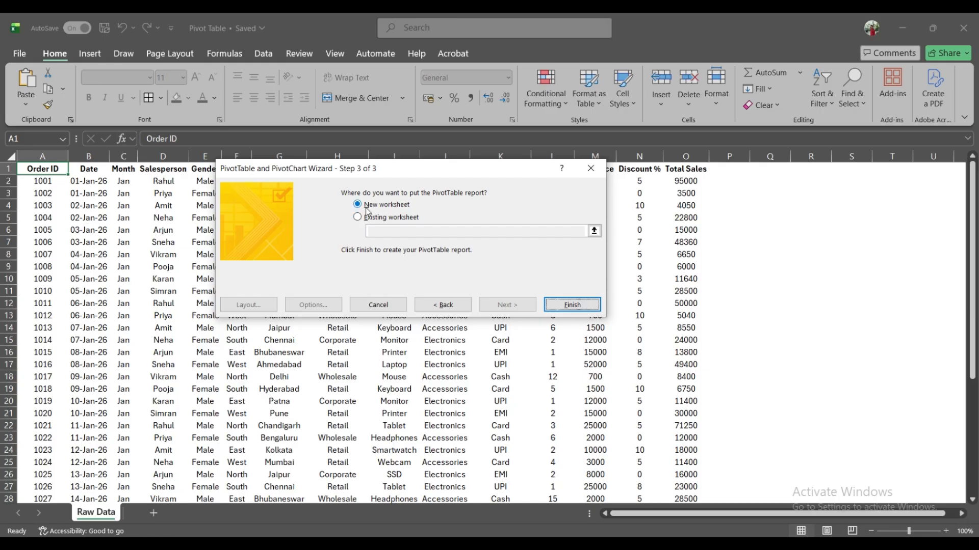
pyautogui.click(577, 306)
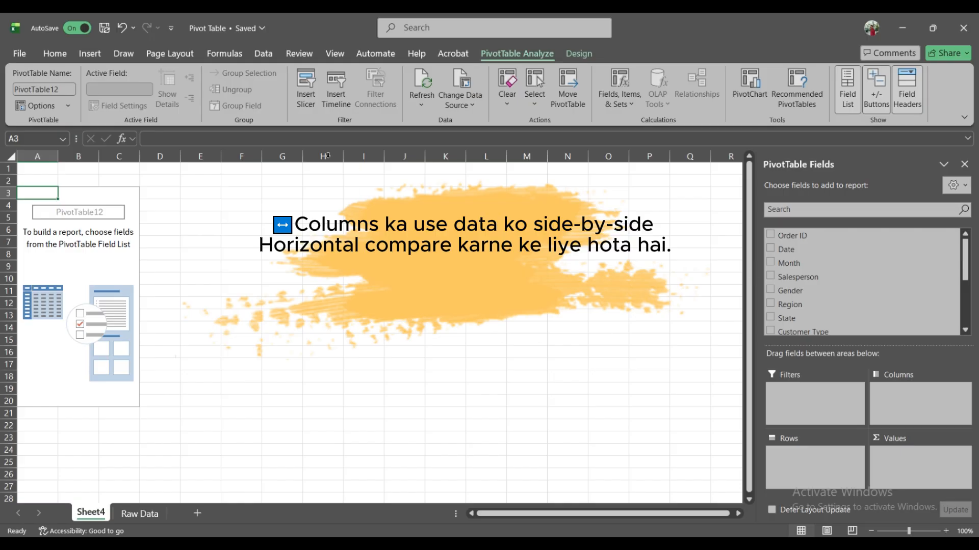
pyautogui.click(33, 157)
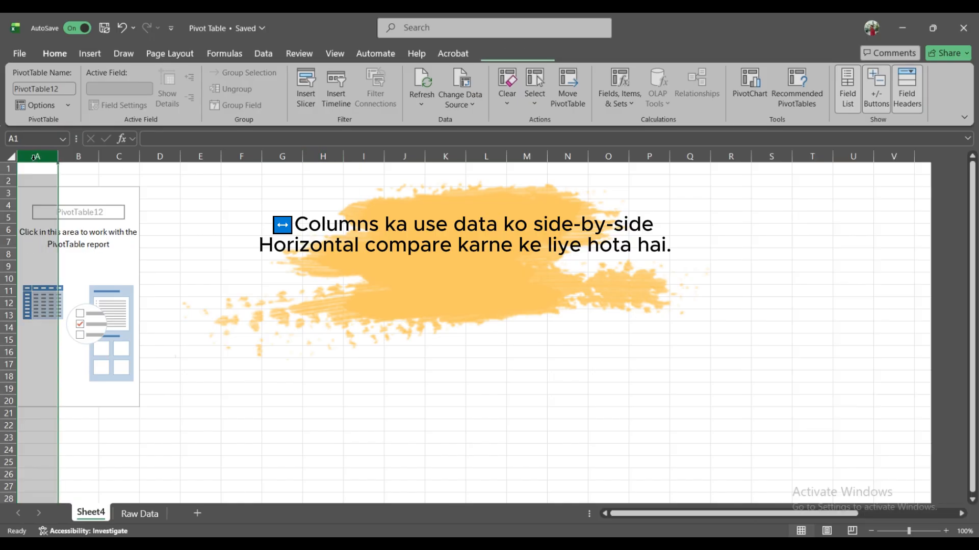
pyautogui.click(73, 156)
pyautogui.click(115, 152)
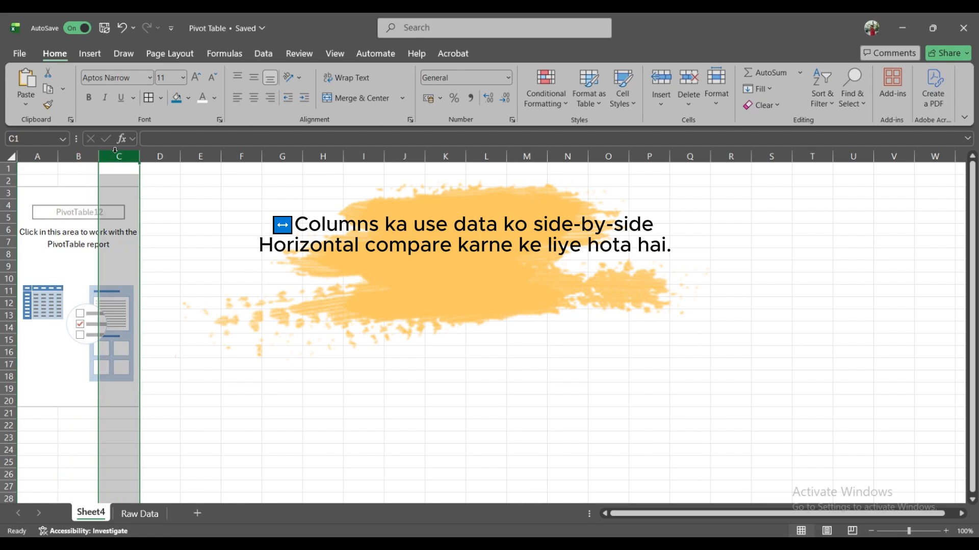
pyautogui.press('Left')
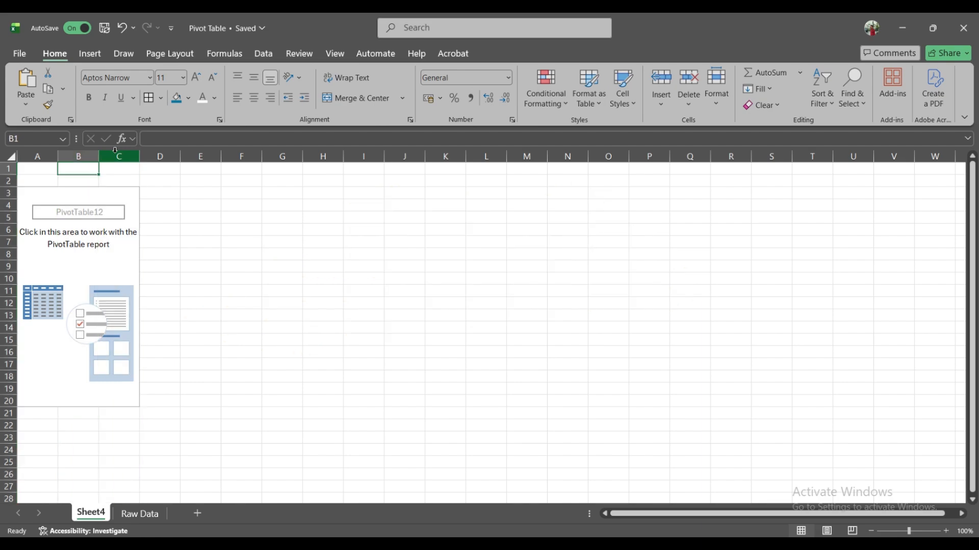
pyautogui.press('Down')
pyautogui.press('Down')
pyautogui.press('Down')
pyautogui.press('Left')
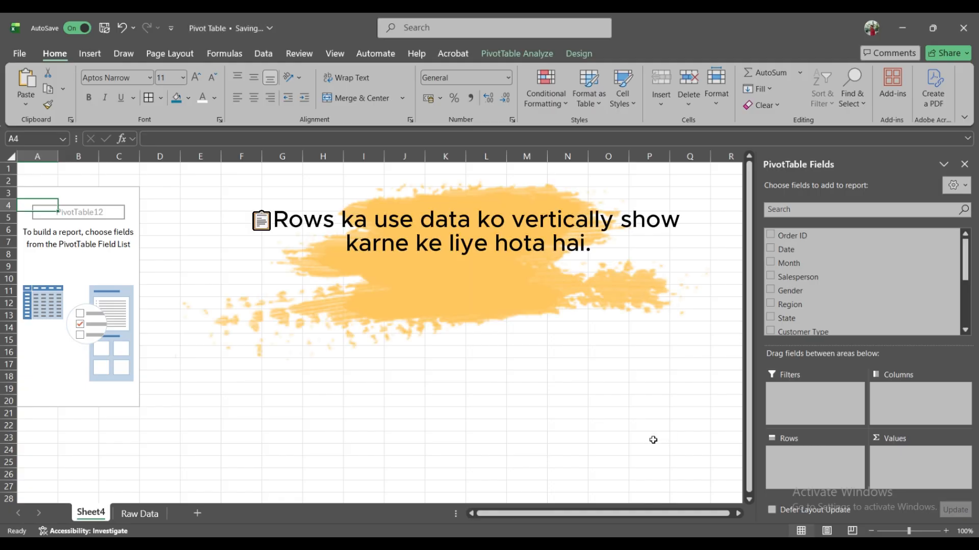
pyautogui.hotkey('shift', 'space')
pyautogui.press('Down')
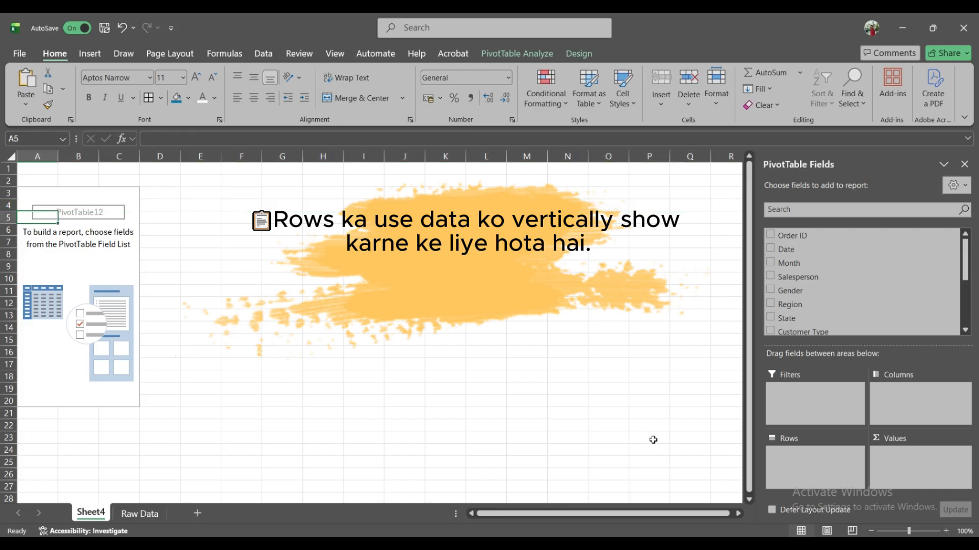
pyautogui.hotkey('shift', 'space')
pyautogui.press('Up')
pyautogui.press('Up')
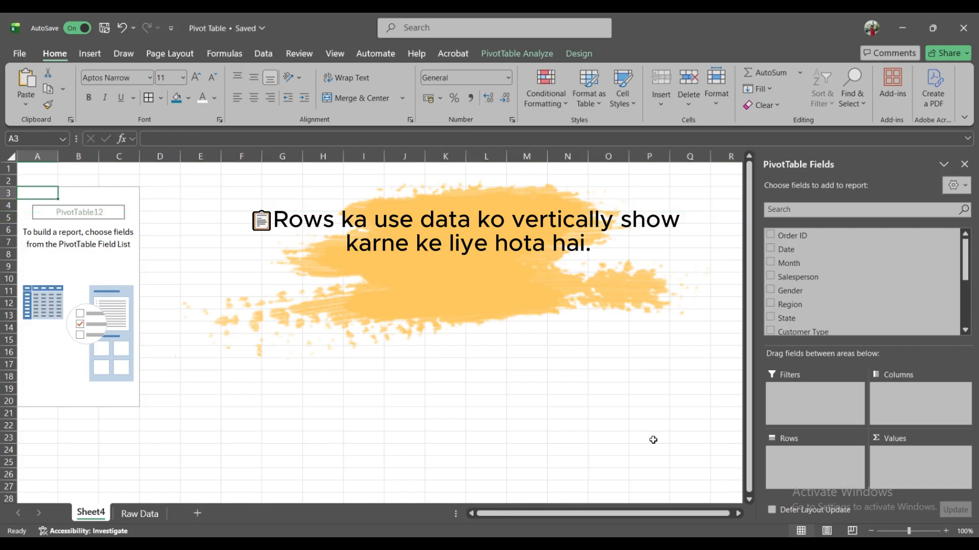
pyautogui.hotkey('shift', 'space')
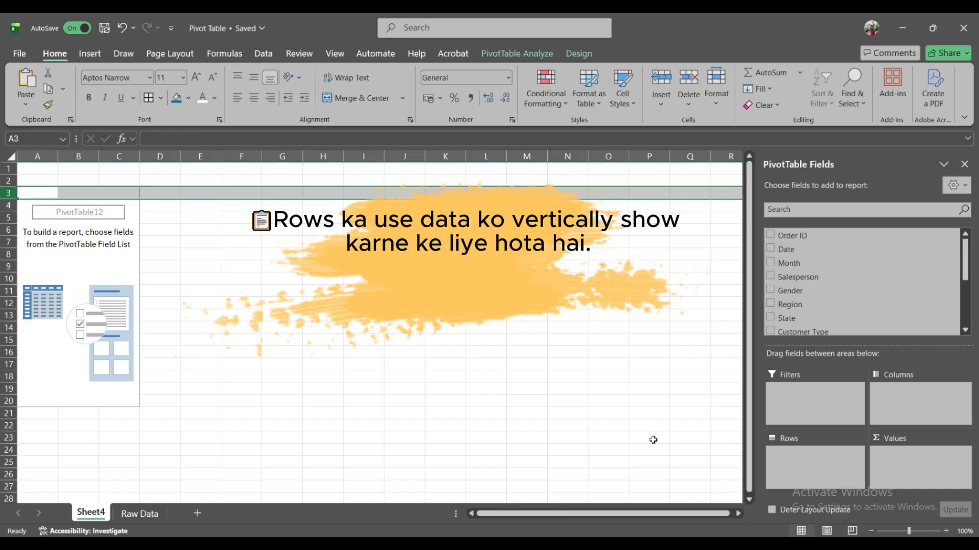
pyautogui.press('Down')
pyautogui.press('Down')
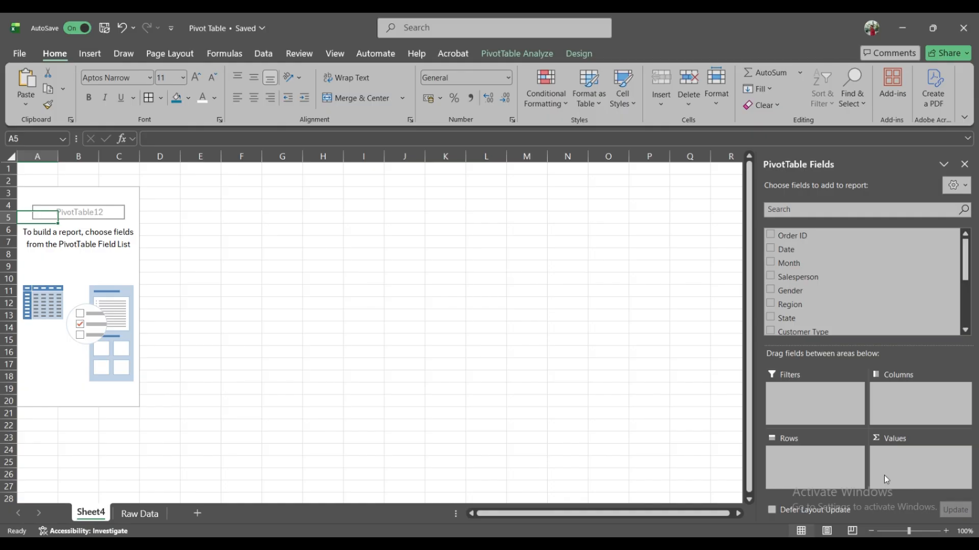
# Examine the Region and Total Sales columns on the Raw Data sheet
pyautogui.click(134, 518)
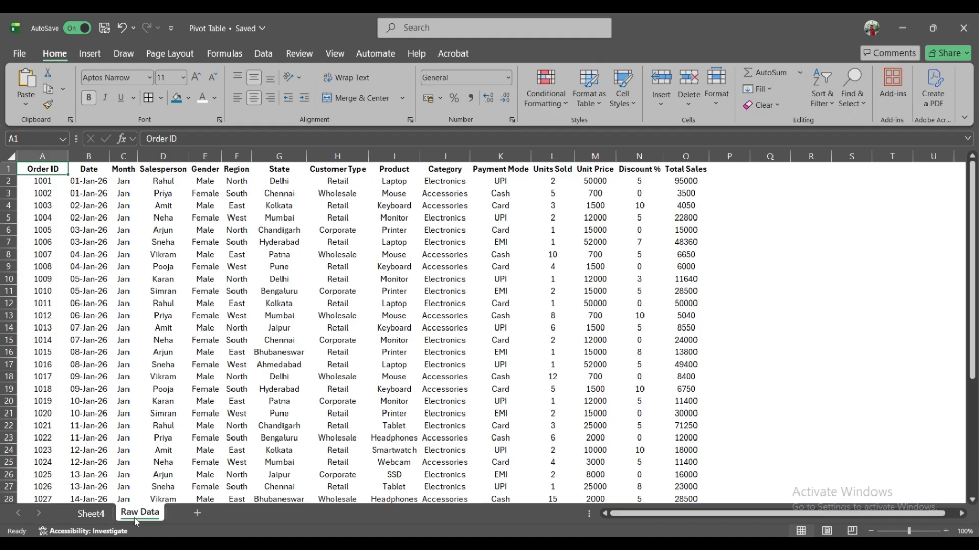
pyautogui.press('Right')
pyautogui.press('Right')
pyautogui.press('Right')
pyautogui.press('Right')
pyautogui.press('Right')
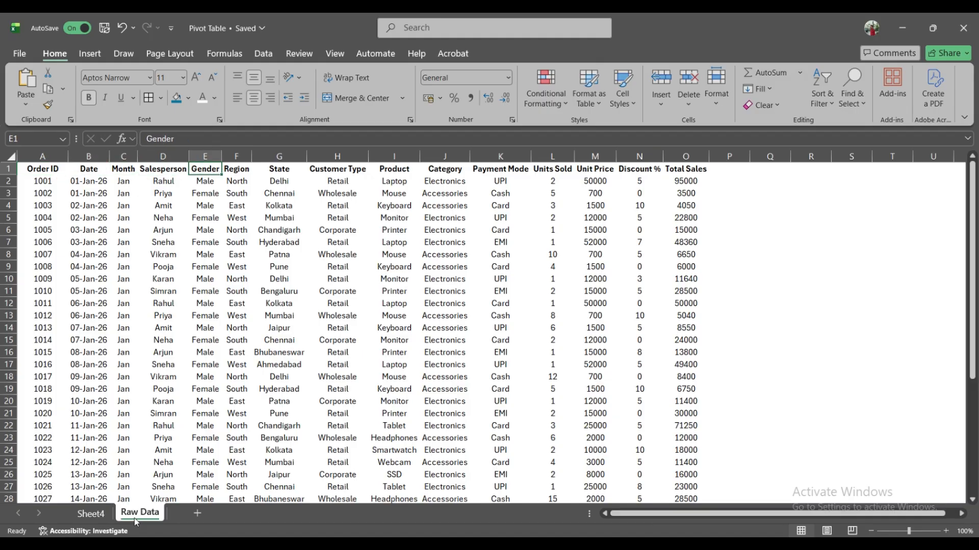
pyautogui.hotkey('ctrl', 'shift', 'Down')
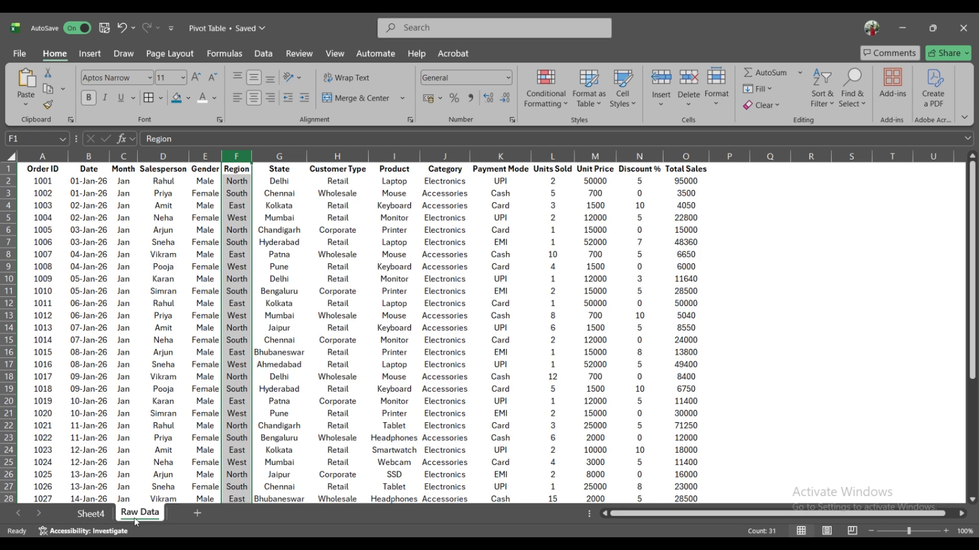
pyautogui.press('Right')
pyautogui.press('Right')
pyautogui.hotkey('ctrl', 'Right')
pyautogui.hotkey('ctrl', 'shift', 'Down')
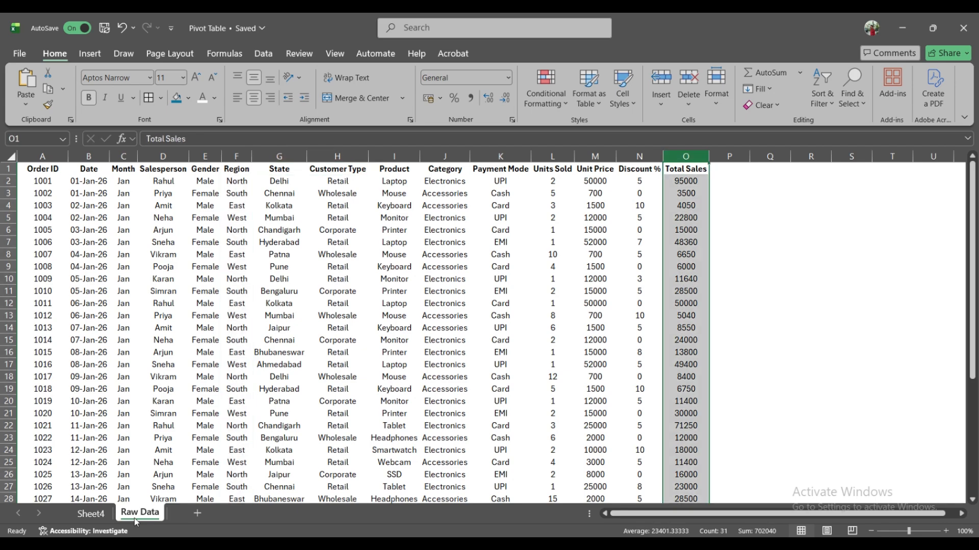
# Fill the Region column, header included, with a light blue theme color
pyautogui.press('Left')
pyautogui.press('Left')
pyautogui.press('Left')
pyautogui.press('Left')
pyautogui.press('Left')
pyautogui.press('Left')
pyautogui.press('Left')
pyautogui.press('Left')
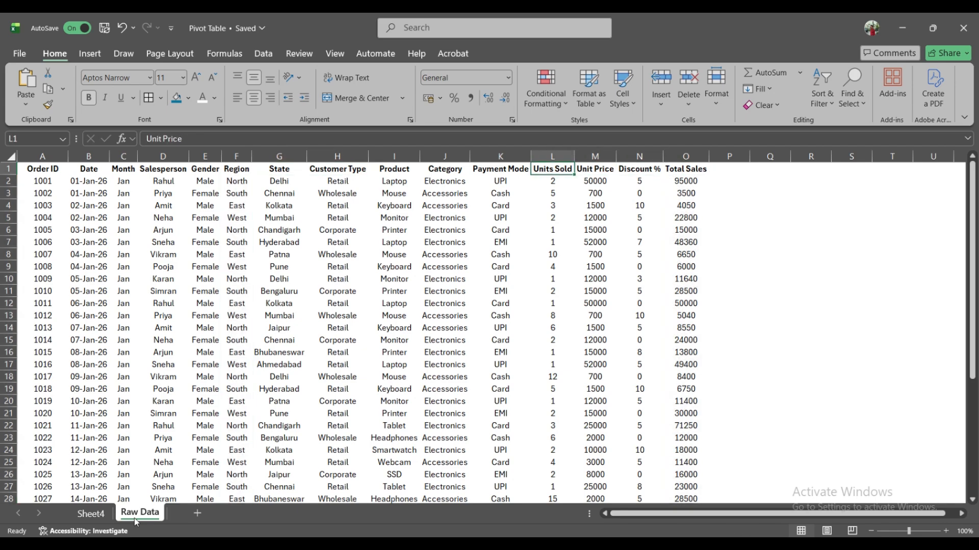
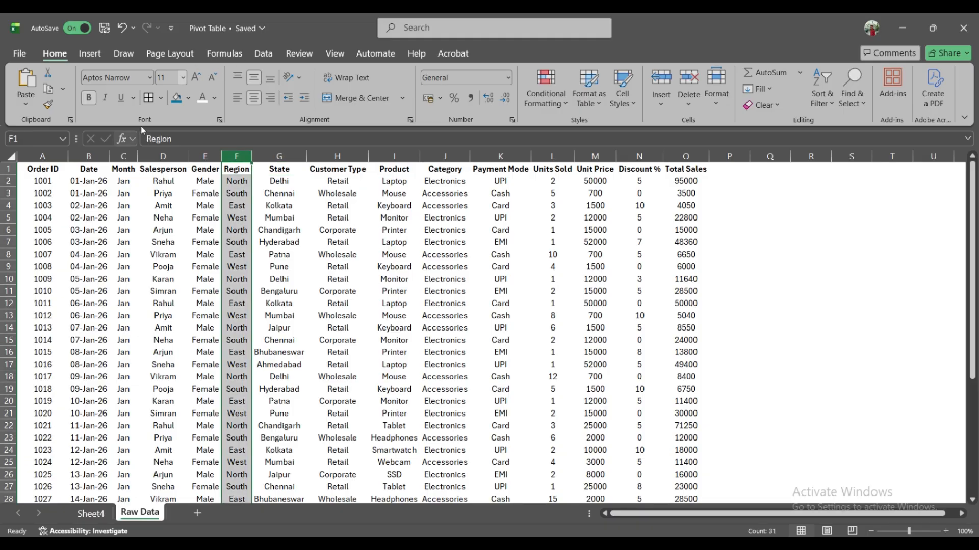
pyautogui.click(188, 99)
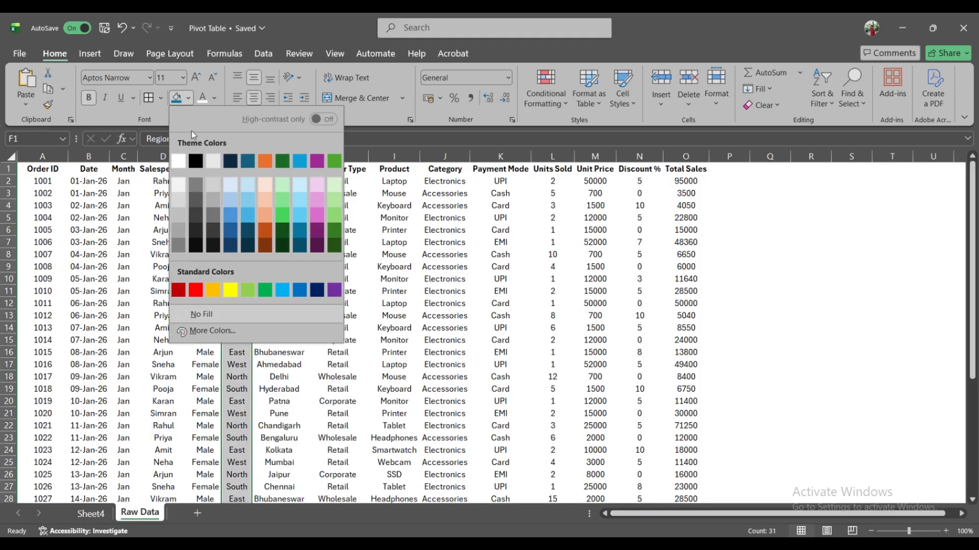
pyautogui.click(247, 189)
# Fill the Total Sales column with the same light blue and return to cell A1
pyautogui.press('Right')
pyautogui.hotkey('ctrl', 'Right')
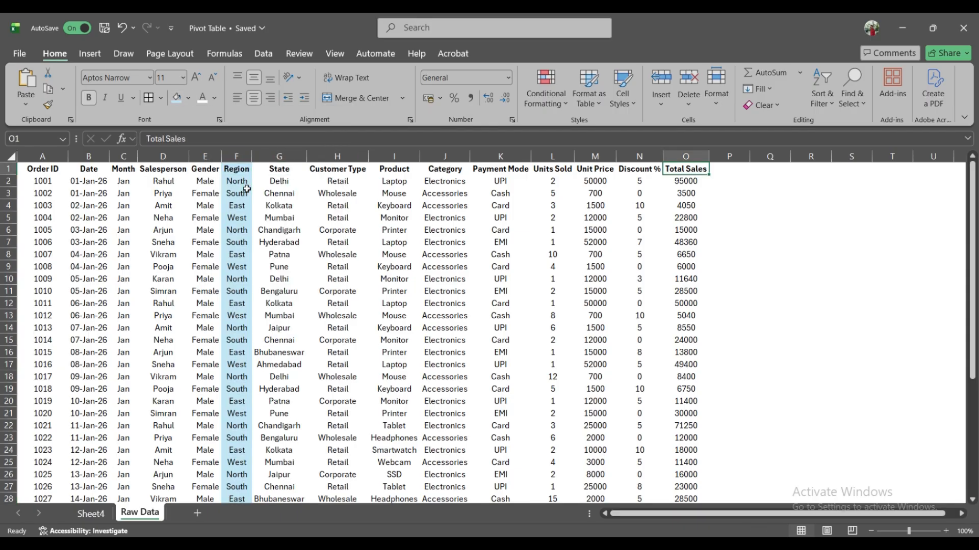
pyautogui.hotkey('ctrl', 'space')
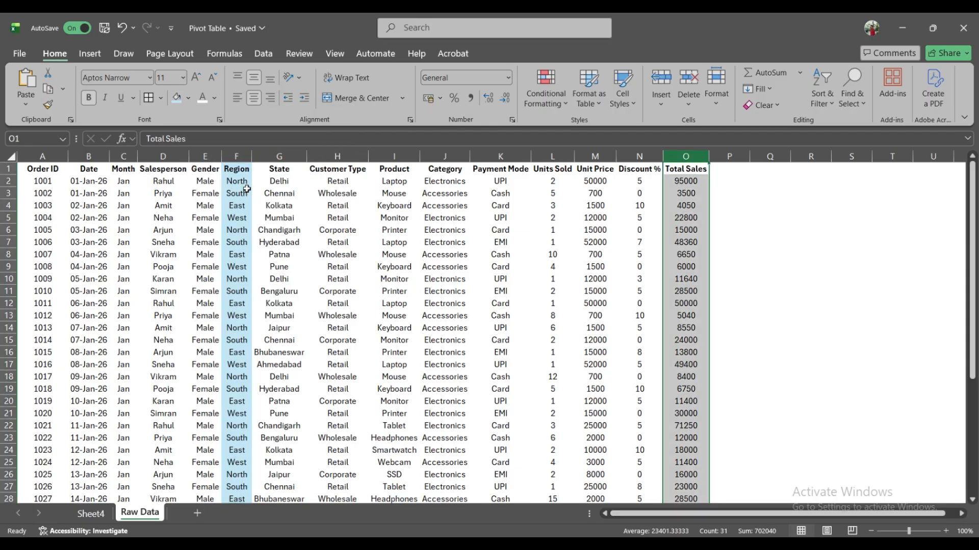
pyautogui.click(172, 102)
pyautogui.press('Left')
pyautogui.press('Left')
pyautogui.press('Left')
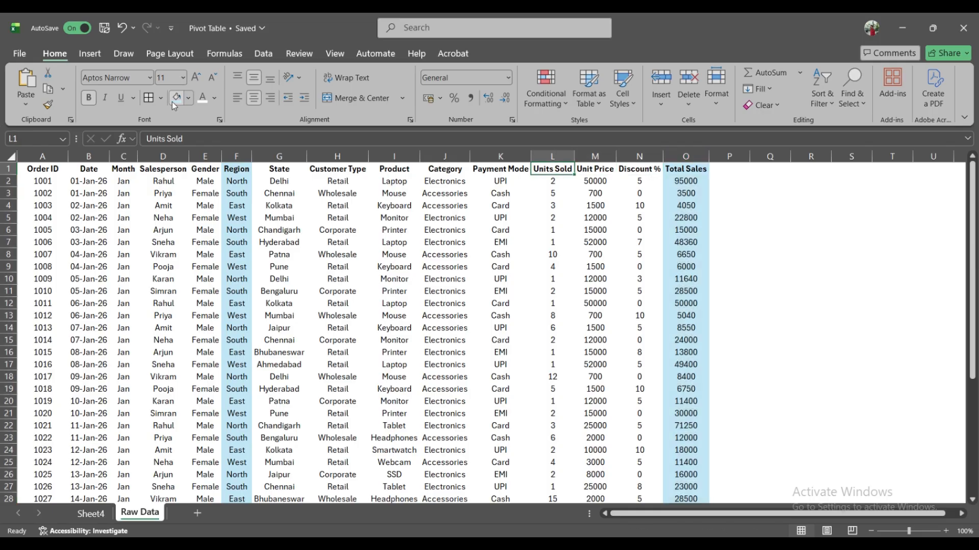
pyautogui.hotkey('ctrl', 'Left')
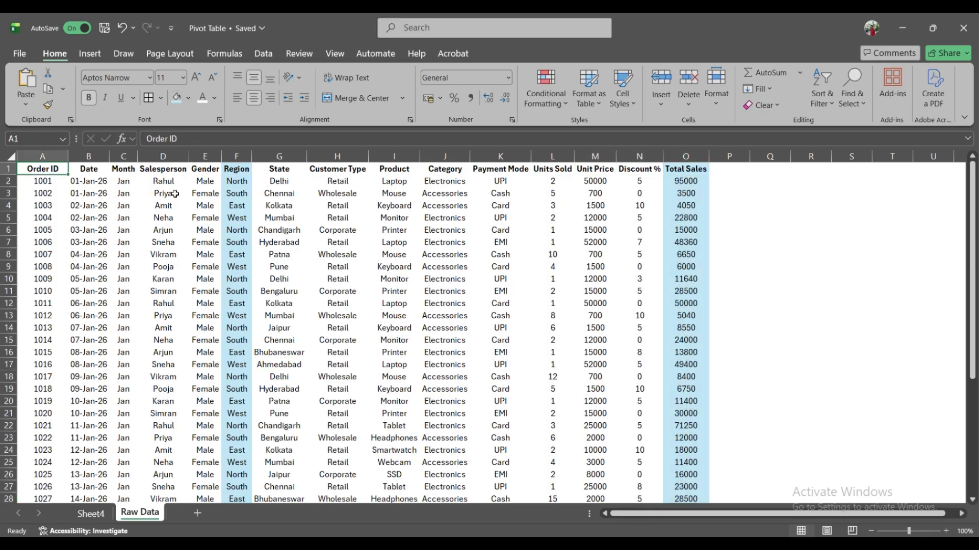
# Add the Region field to the Rows area of the empty PivotTable on Sheet4
pyautogui.click(93, 514)
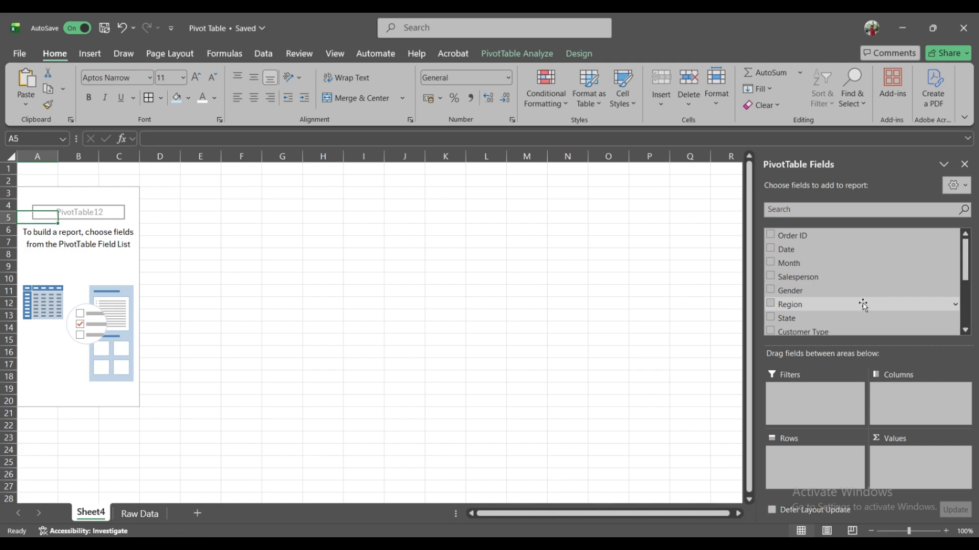
pyautogui.scroll(-2, 859, 311)
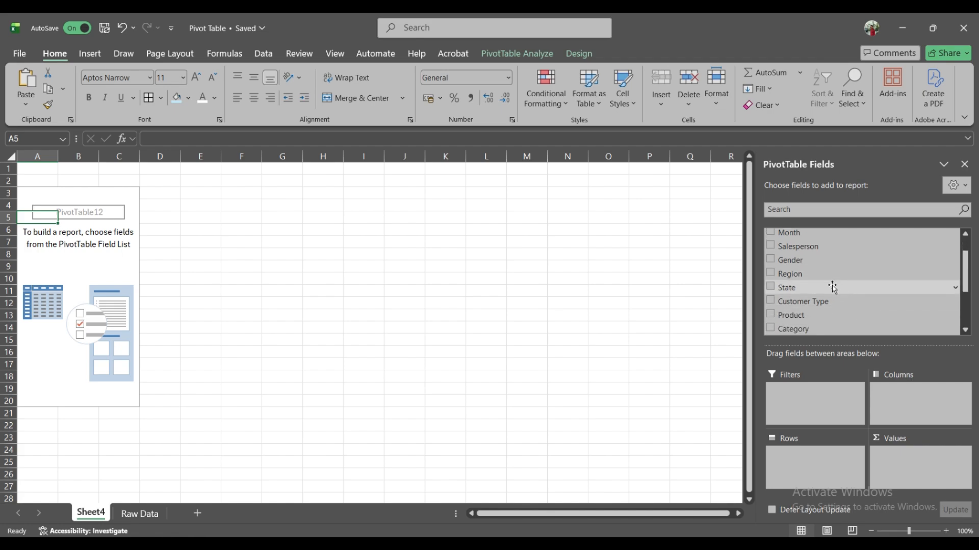
pyautogui.moveTo(816, 274); pyautogui.dragTo(809, 453)
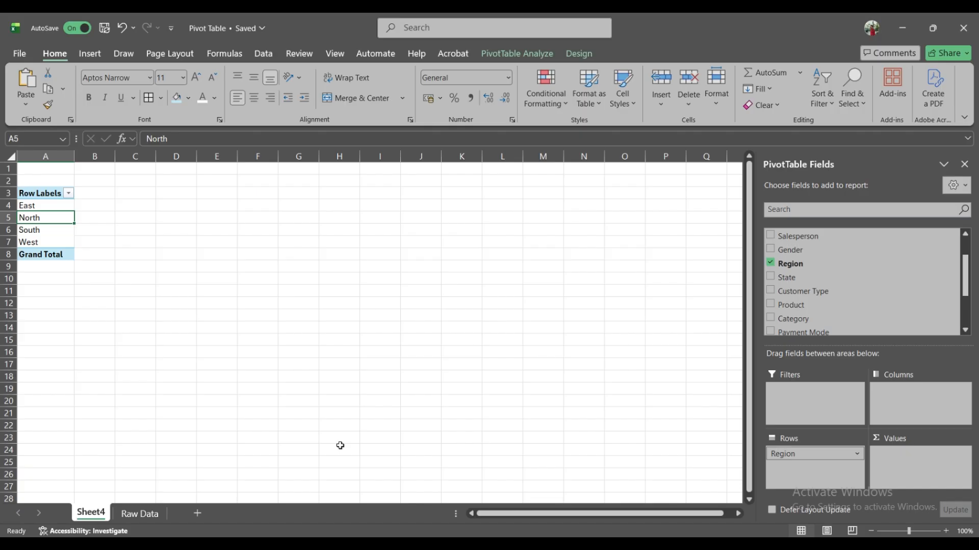
# Go through the region row labels of the PivotTable one by one
pyautogui.press('Up')
pyautogui.press('Up')
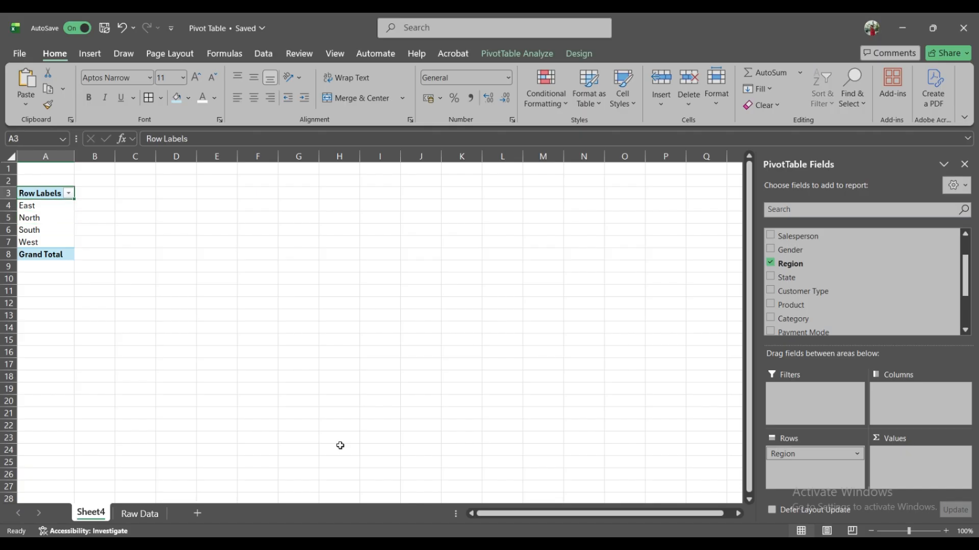
pyautogui.press('Down')
pyautogui.press('Up')
pyautogui.press('Down')
pyautogui.press('Down')
pyautogui.press('Down')
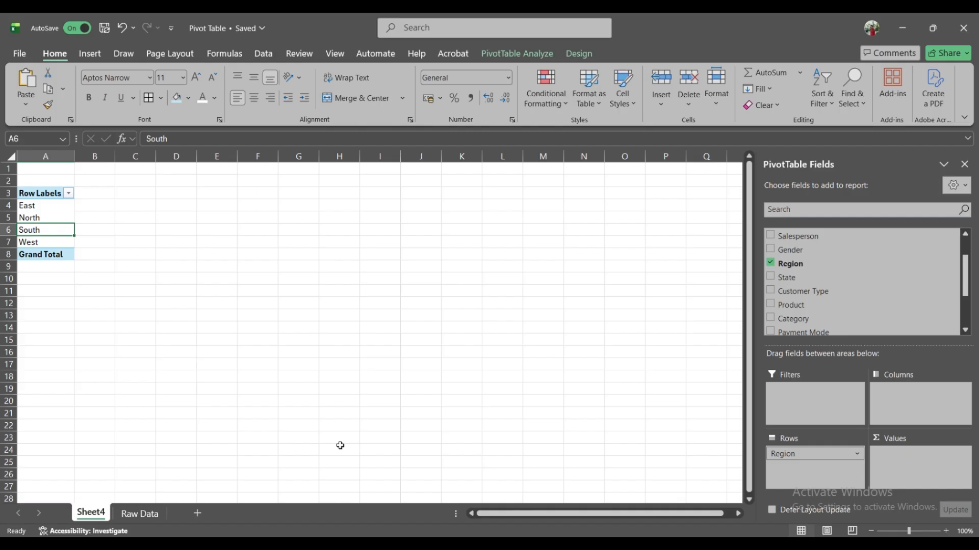
pyautogui.press('Down')
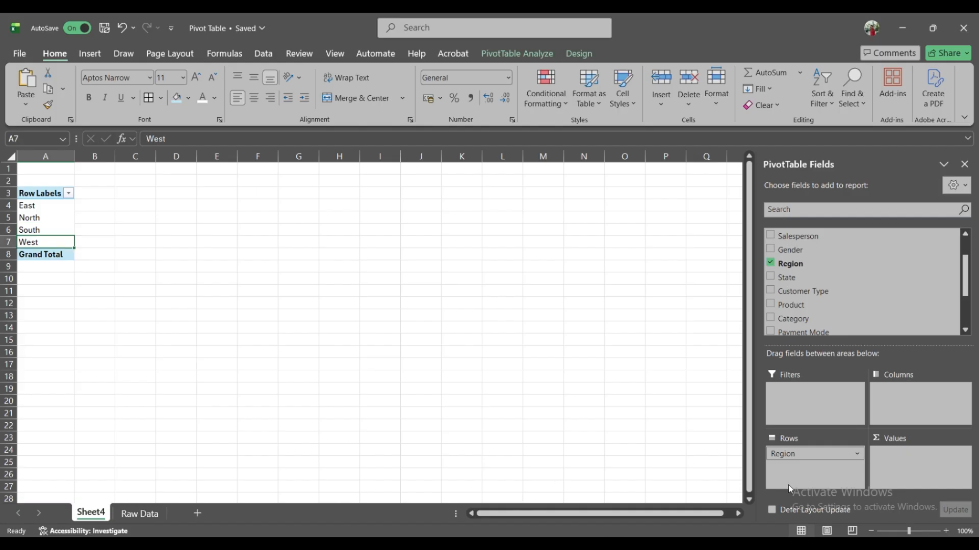
# Move the Region field from Rows to the Columns area and go through the region column labels
pyautogui.moveTo(803, 460); pyautogui.dragTo(922, 397)
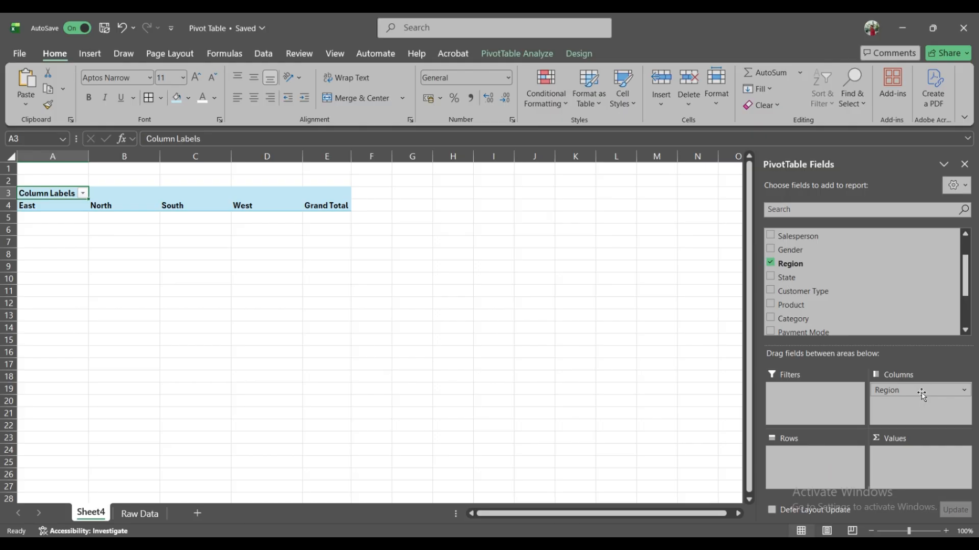
pyautogui.press('Down')
pyautogui.press('Right')
pyautogui.press('Right')
pyautogui.press('Right')
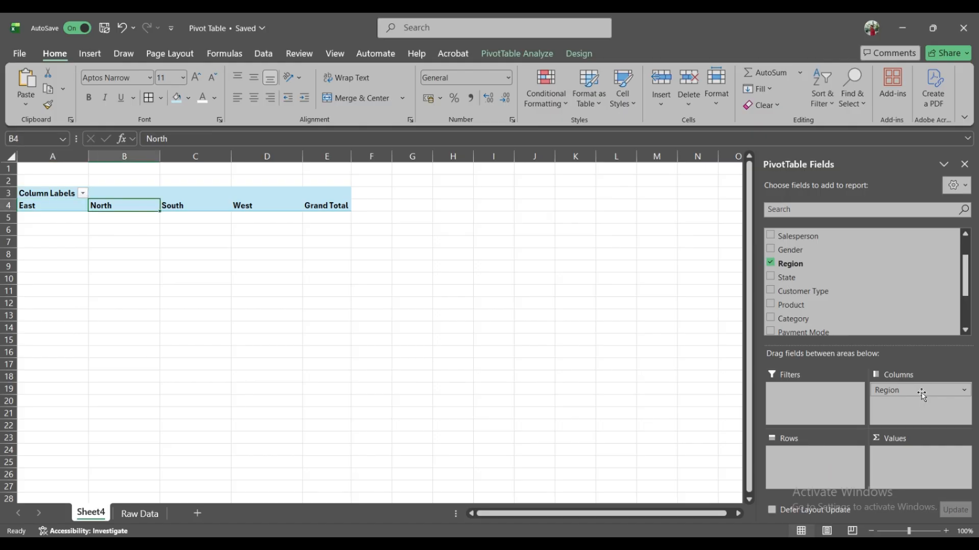
pyautogui.press('Right')
pyautogui.press('Left')
pyautogui.press('Left')
pyautogui.press('Left')
pyautogui.press('Left')
pyautogui.click(922, 395)
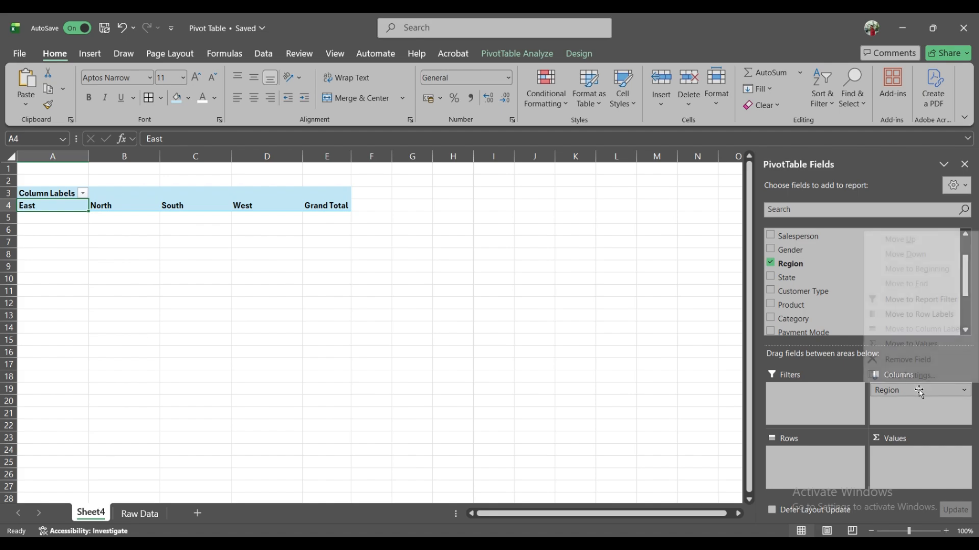
# Move the Region field to the Filters area and view the report filter's list of regions without changing it
pyautogui.moveTo(881, 388); pyautogui.dragTo(829, 396)
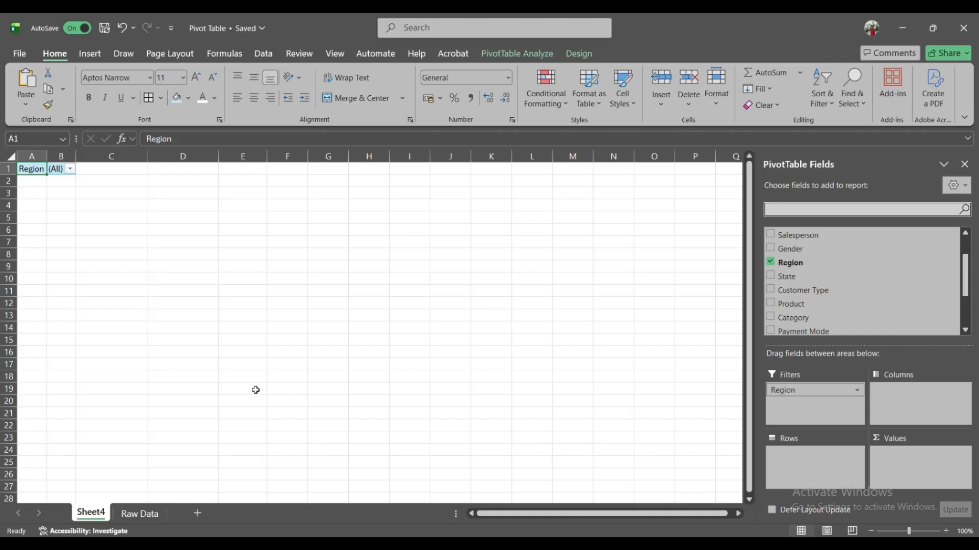
pyautogui.click(70, 170)
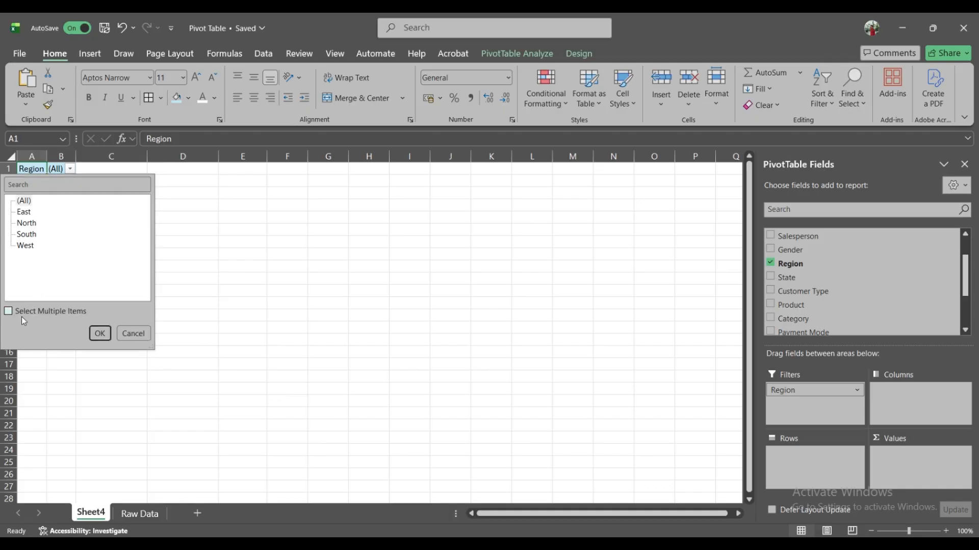
pyautogui.press('Escape')
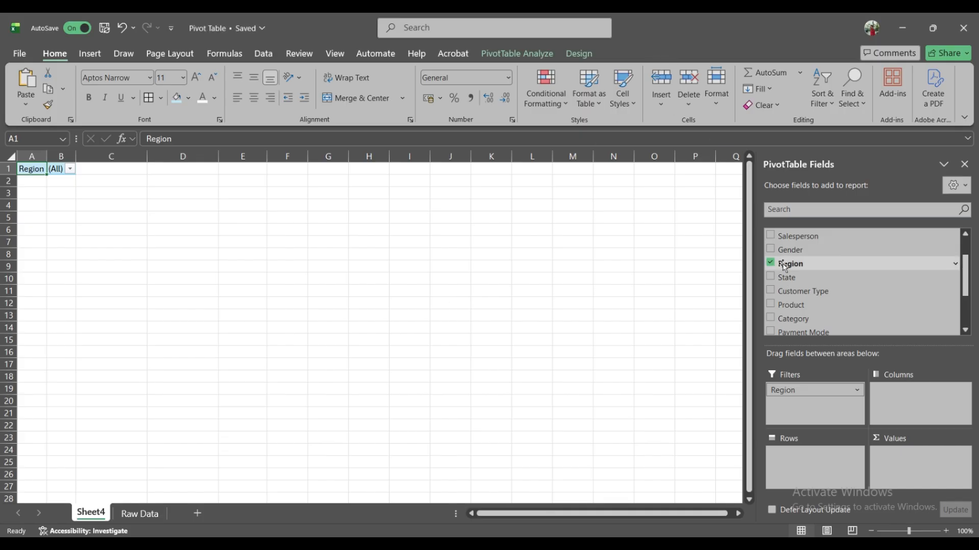
# Return Region to the Rows area and add Total Sales, found by searching the fields for "tota", to the Values area
pyautogui.moveTo(784, 266); pyautogui.dragTo(792, 460)
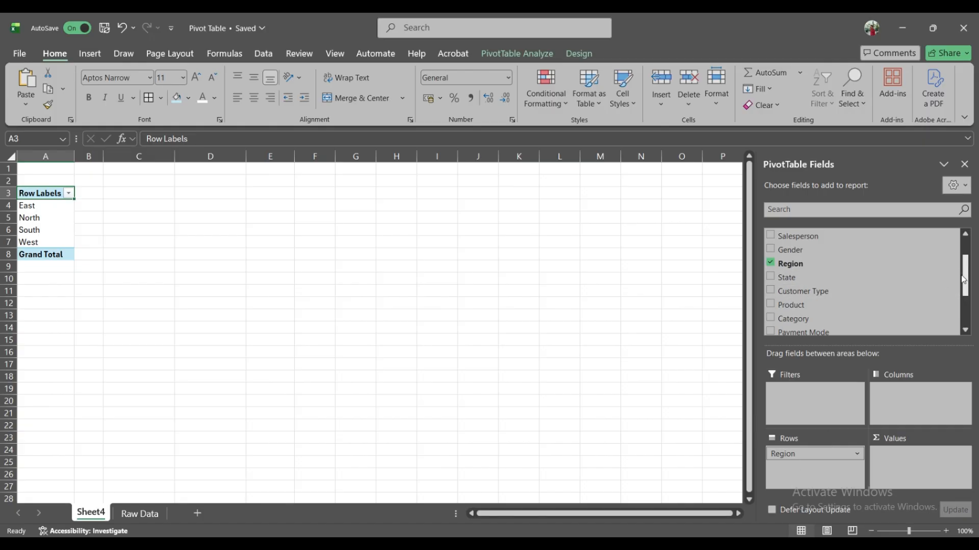
pyautogui.moveTo(965, 277); pyautogui.dragTo(970, 298)
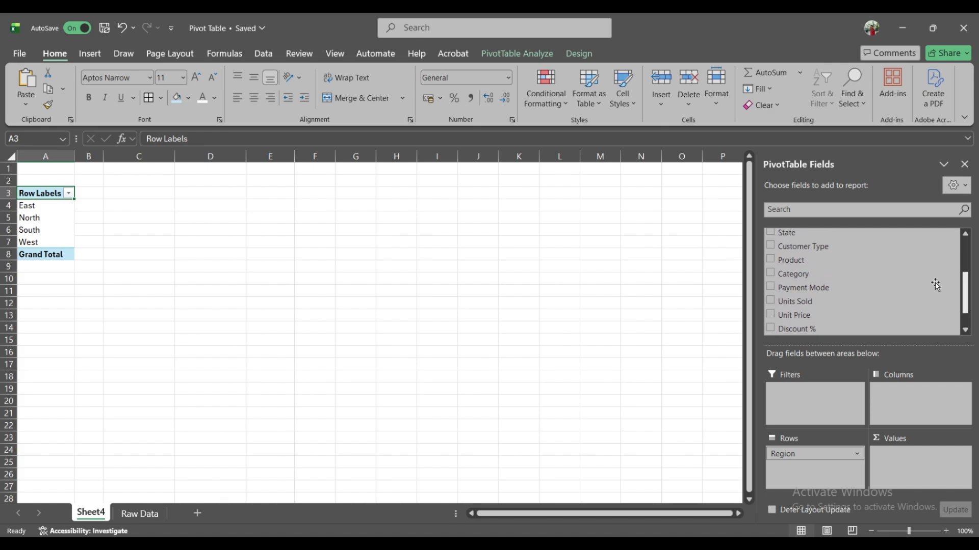
pyautogui.click(884, 212)
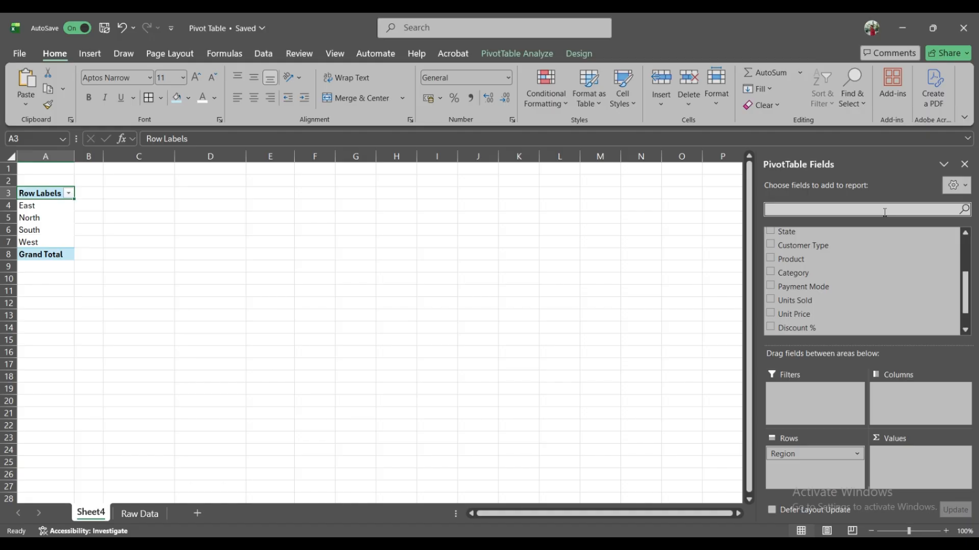
pyautogui.write('tota')
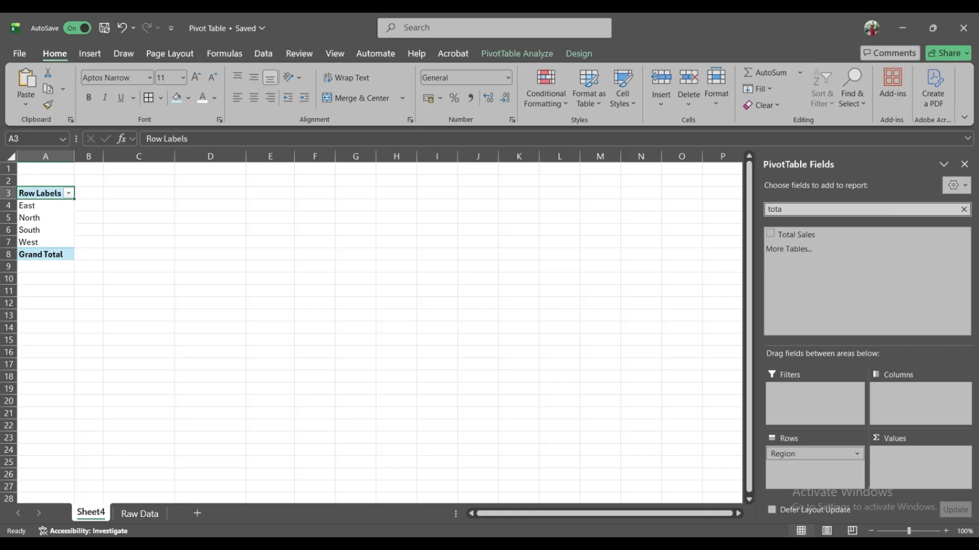
pyautogui.moveTo(822, 235); pyautogui.dragTo(897, 455)
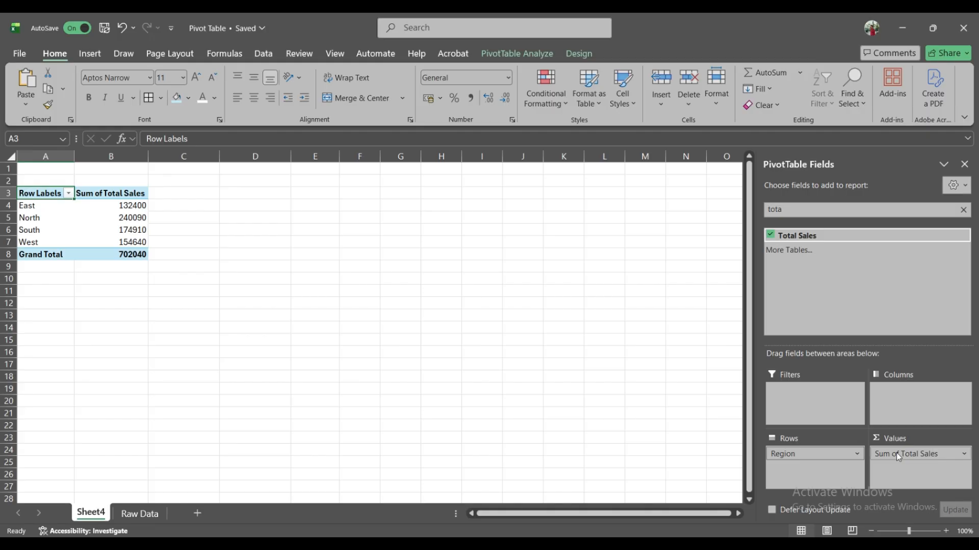
pyautogui.press('Down')
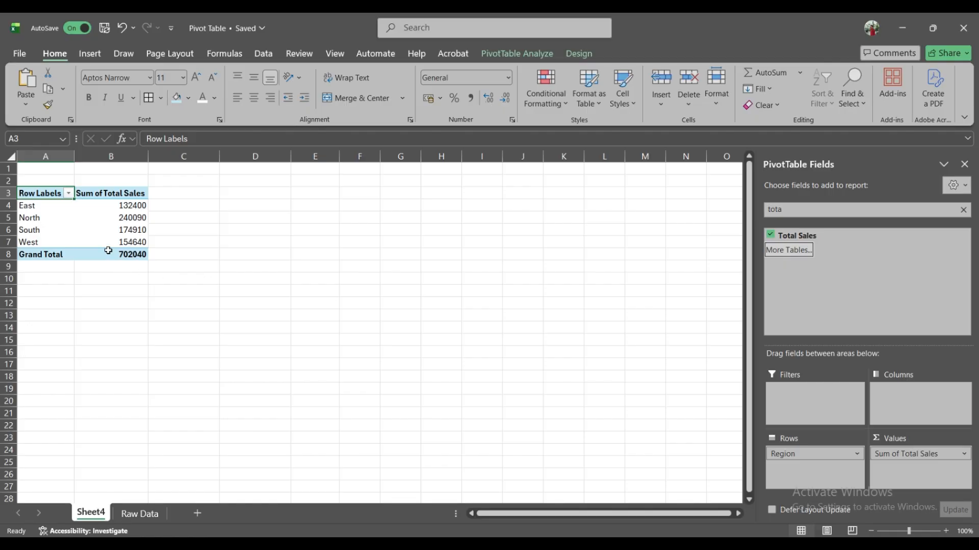
pyautogui.click(46, 225)
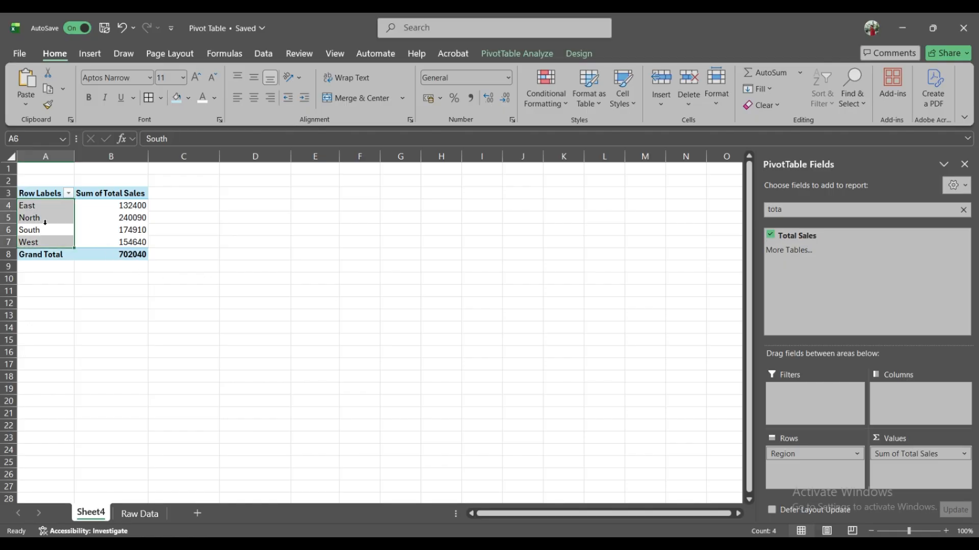
pyautogui.click(126, 243)
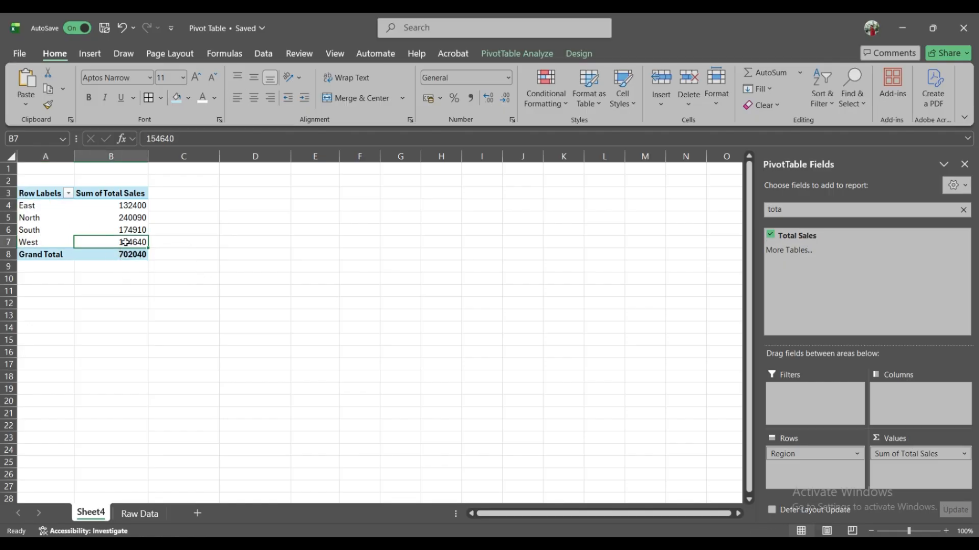
# Rename the PivotTable's row label header in cell A3 to Region
pyautogui.press('Up')
pyautogui.press('Up')
pyautogui.press('Up')
pyautogui.press('Up')
pyautogui.press('Left')
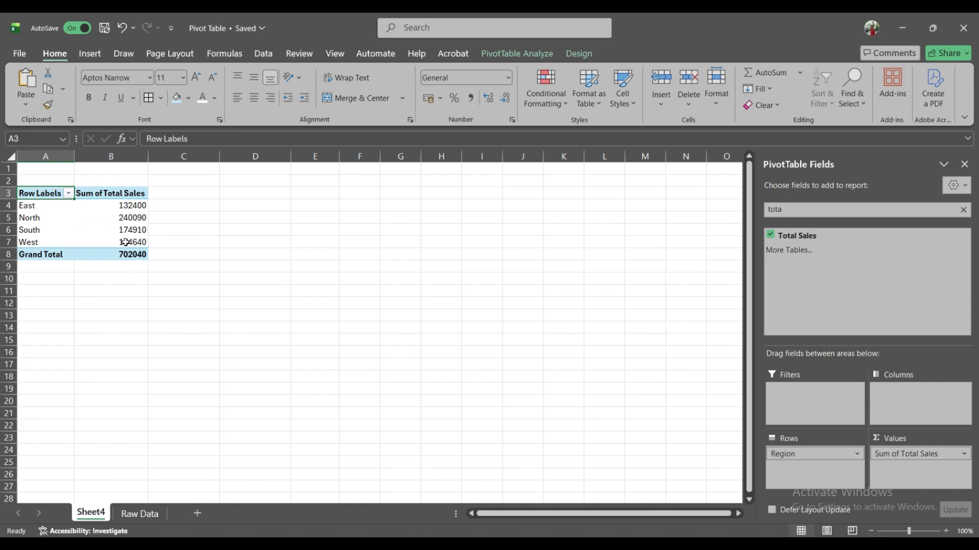
pyautogui.press('F2')
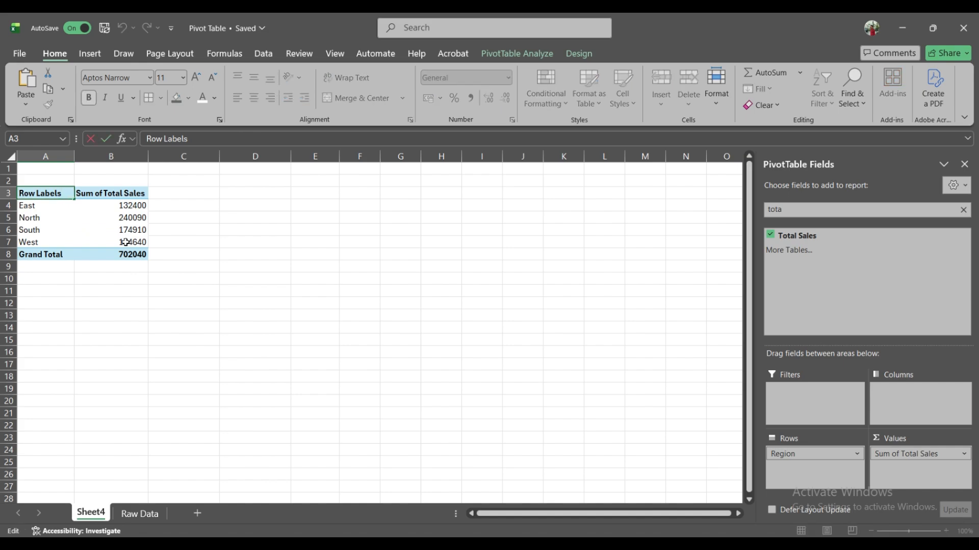
pyautogui.press('BackSpace')
pyautogui.press('BackSpace')
pyautogui.press('BackSpace')
pyautogui.press('BackSpace')
pyautogui.press('BackSpace')
pyautogui.press('BackSpace')
pyautogui.press('BackSpace')
pyautogui.press('BackSpace')
pyautogui.press('BackSpace')
pyautogui.press('BackSpace')
pyautogui.write('Region')
pyautogui.press('Return')
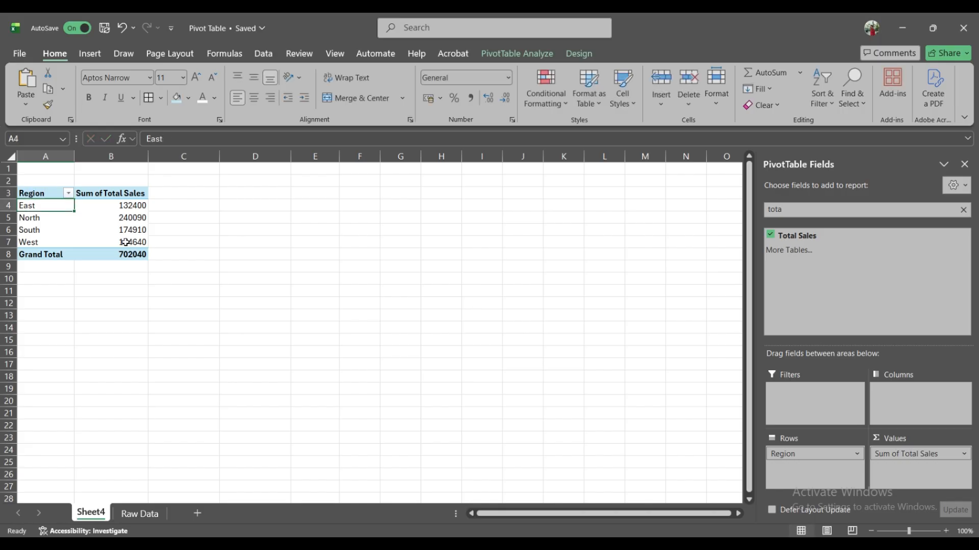
# Review the PivotTable's Region and Sum of Total Sales headers and the first row beneath them
pyautogui.press('Up')
pyautogui.press('Right')
pyautogui.press('Down')
pyautogui.press('Up')
pyautogui.press('Left')
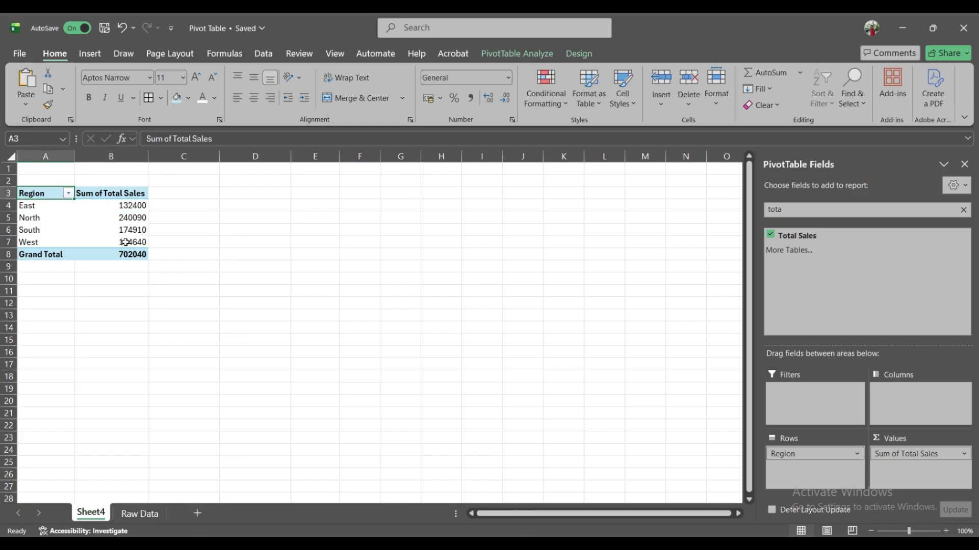
pyautogui.press('Down')
pyautogui.press('Up')
pyautogui.press('Down')
pyautogui.press('Right')
pyautogui.press('Up')
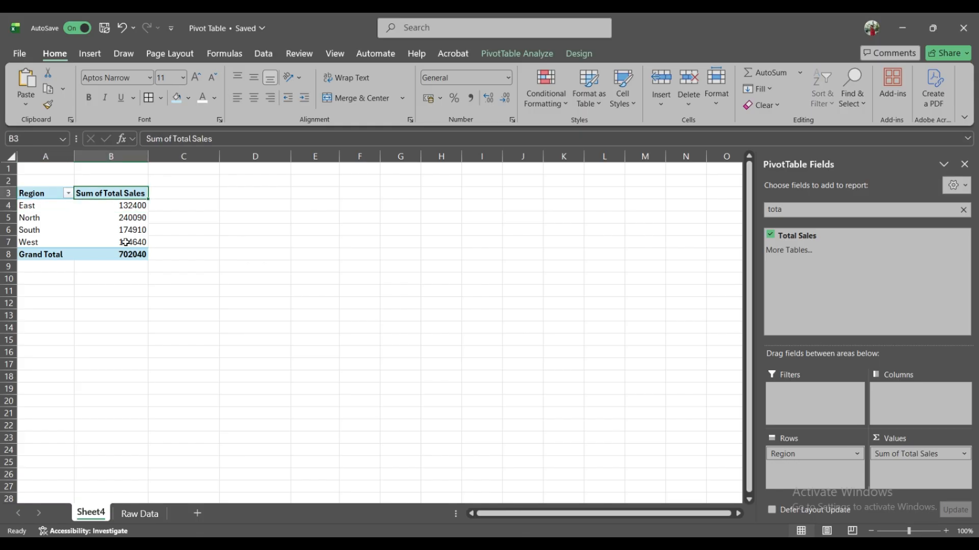
pyautogui.press('Left')
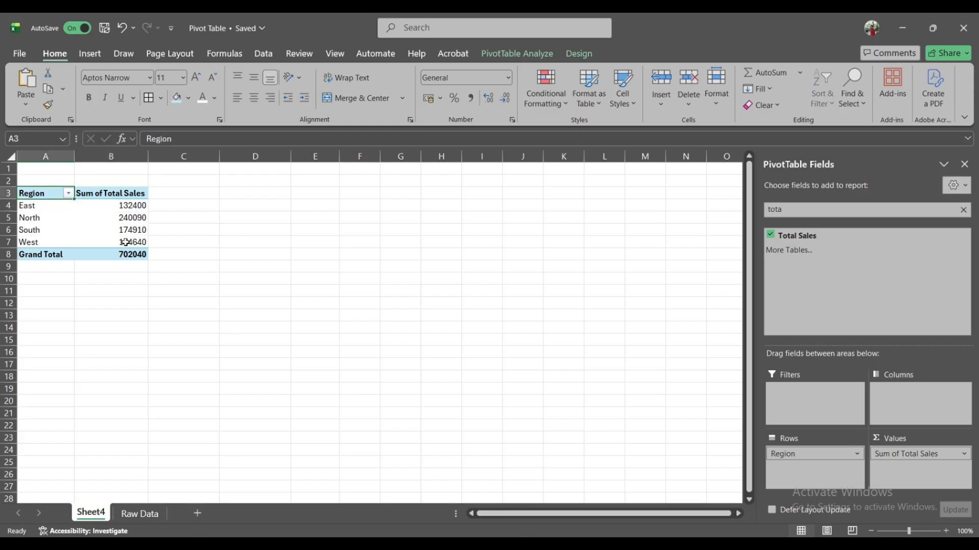
# On the Raw Data sheet, fill the Salesperson column, header included, with a light orange theme color
pyautogui.click(139, 514)
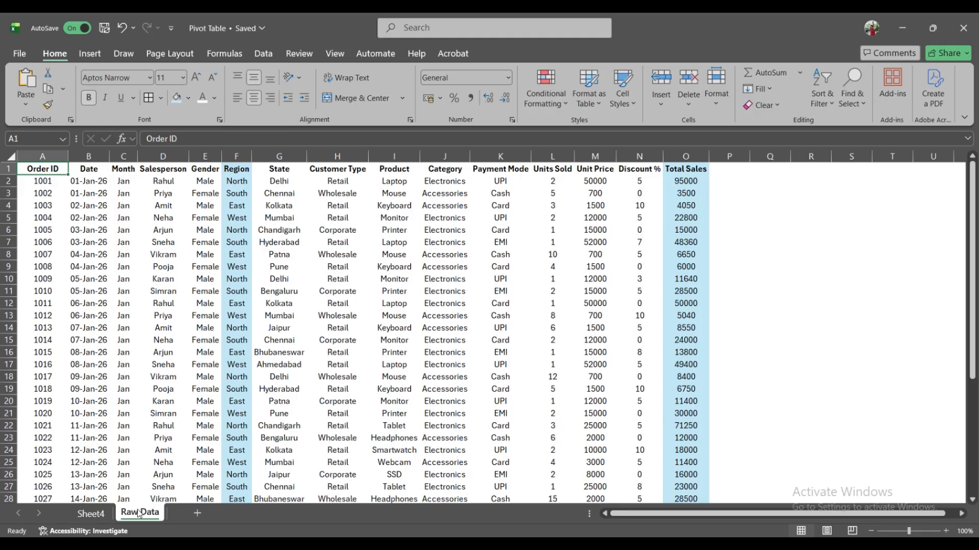
pyautogui.press('Right')
pyautogui.press('Right')
pyautogui.press('Right')
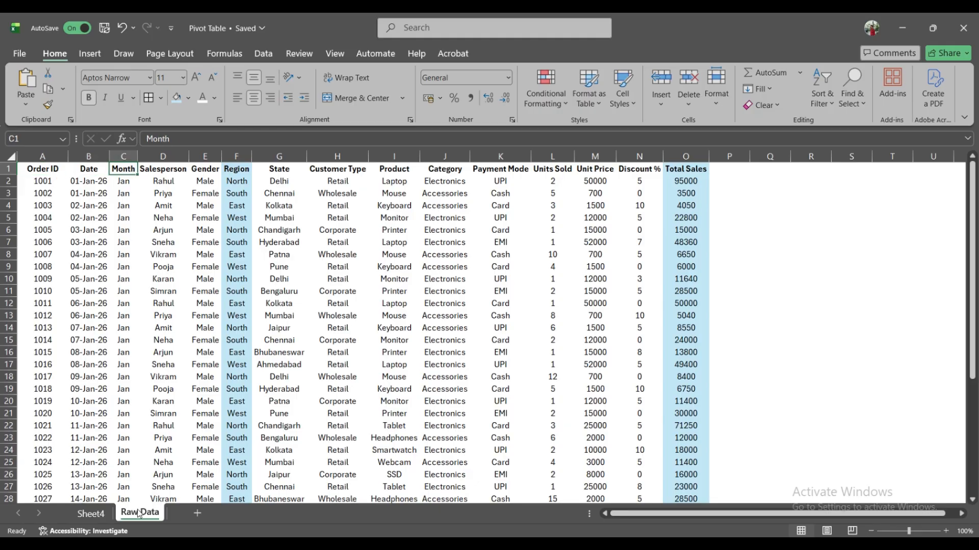
pyautogui.hotkey('ctrl', 'shift', 'Down')
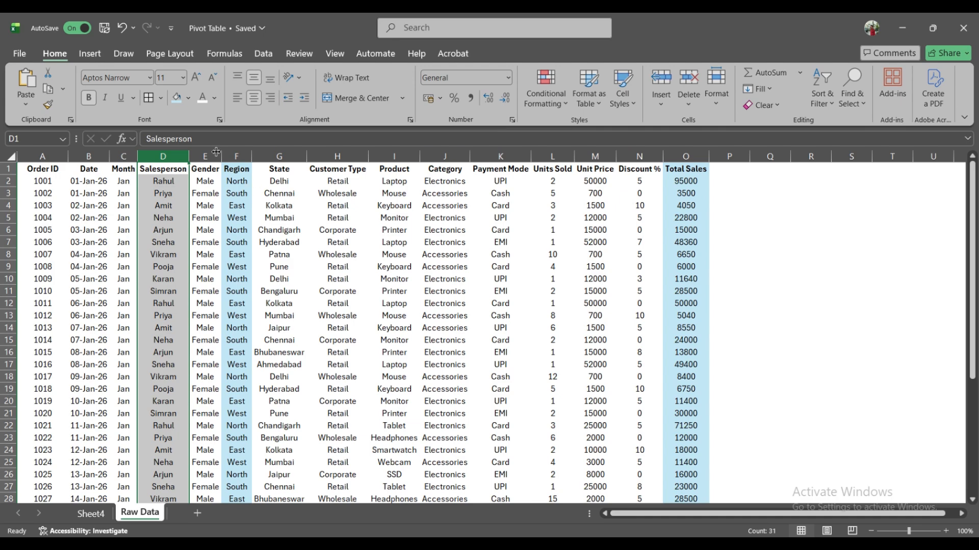
pyautogui.click(188, 99)
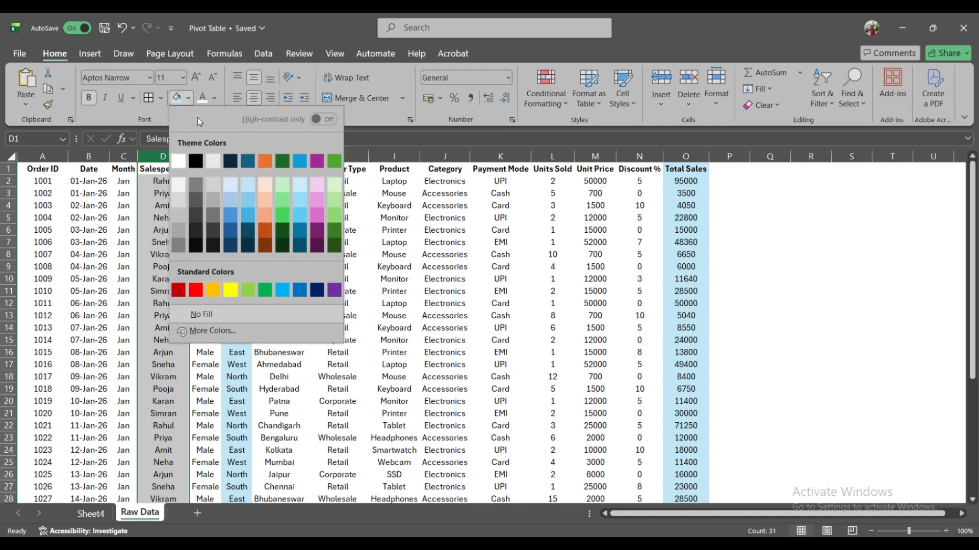
pyautogui.click(264, 184)
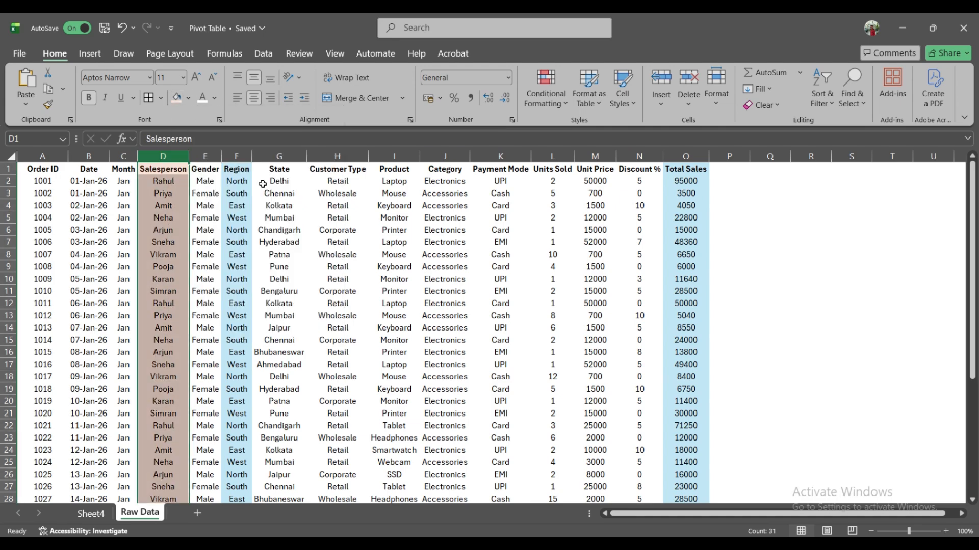
# Look through the Raw Data column headers from Gender across to Total Sales
pyautogui.press('Right')
pyautogui.press('Right')
pyautogui.press('Right')
pyautogui.press('Right')
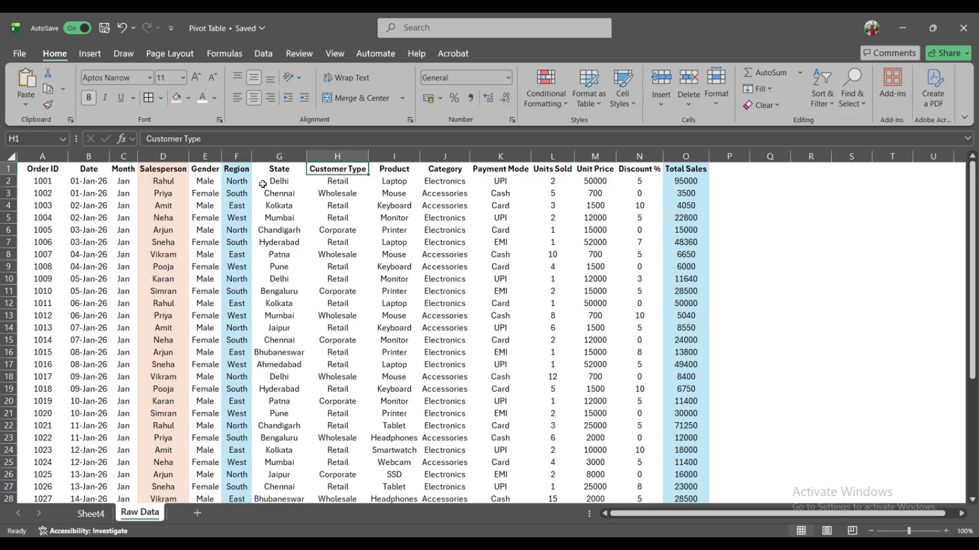
pyautogui.hotkey('ctrl', 'Right')
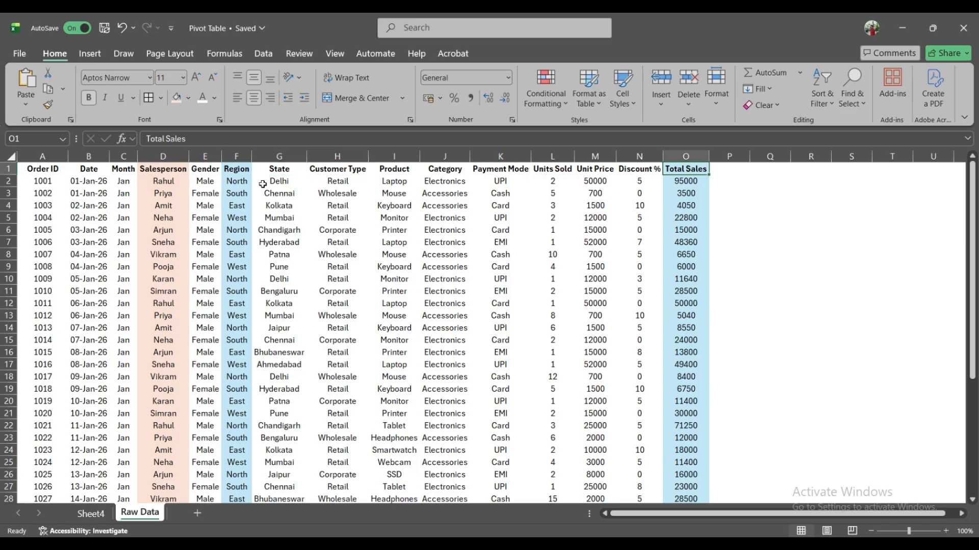
pyautogui.press('Left')
pyautogui.press('Left')
pyautogui.press('Left')
pyautogui.press('Left')
pyautogui.press('Left')
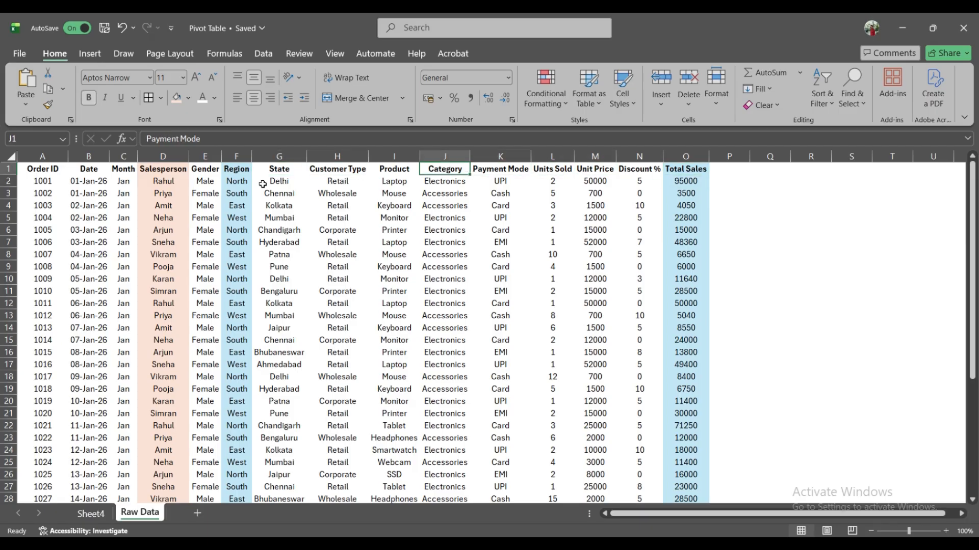
pyautogui.press('Right')
pyautogui.press('Right')
pyautogui.press('Right')
pyautogui.press('Right')
pyautogui.press('Right')
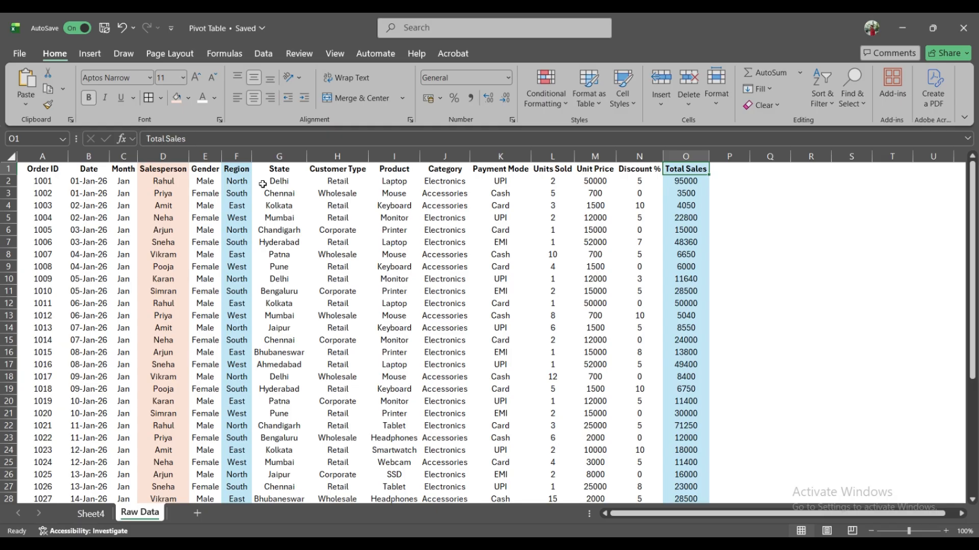
# Copy the whole Region PivotTable on Sheet4 and paste the duplicate at cell D3
pyautogui.hotkey('ctrl', 'Left')
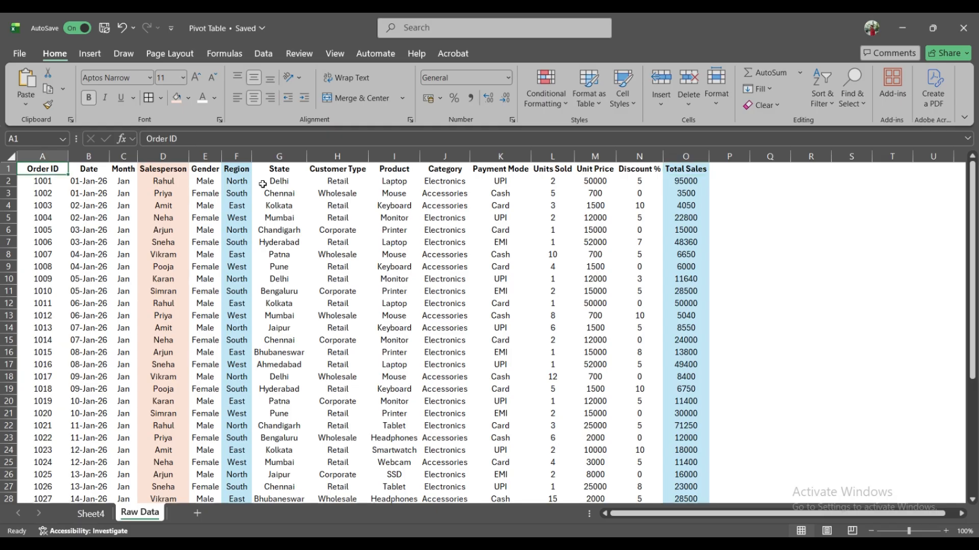
pyautogui.click(91, 514)
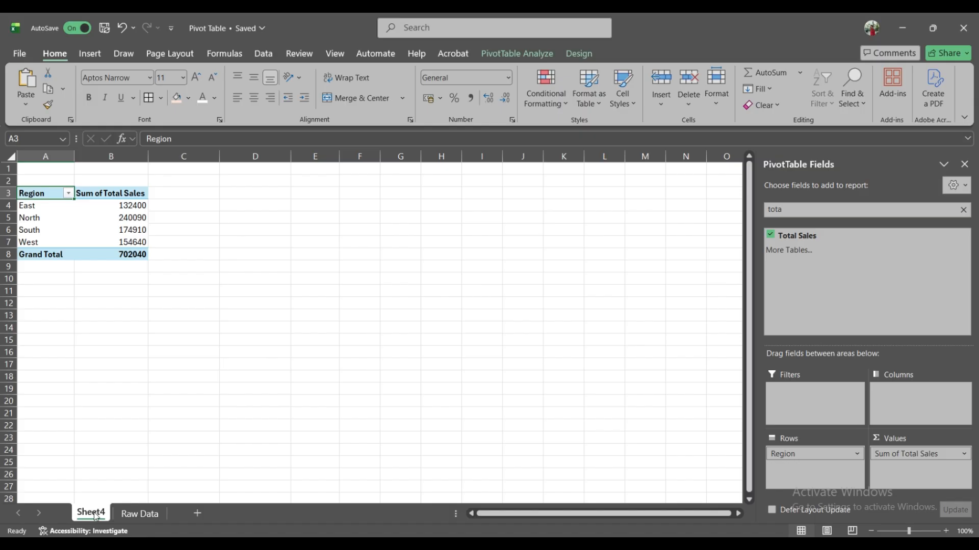
pyautogui.click(126, 516)
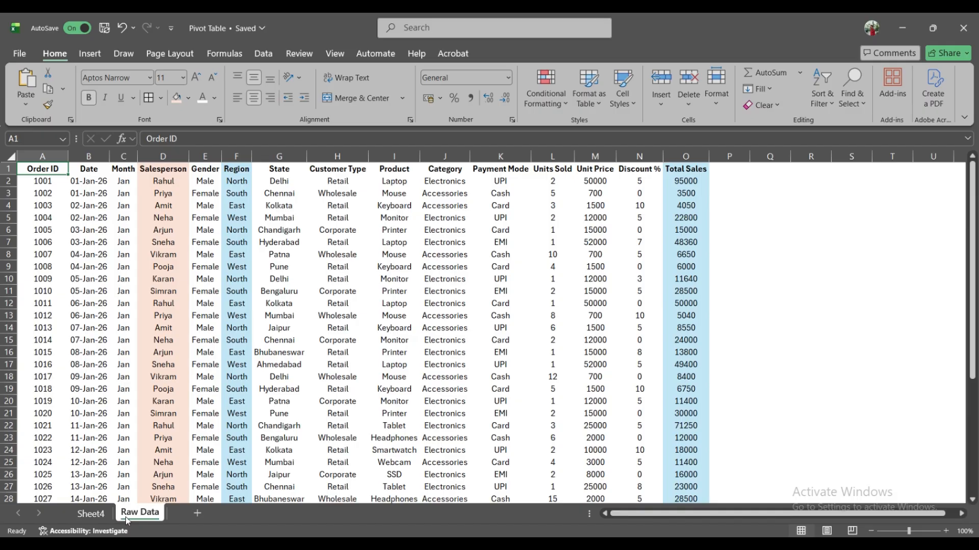
pyautogui.click(89, 516)
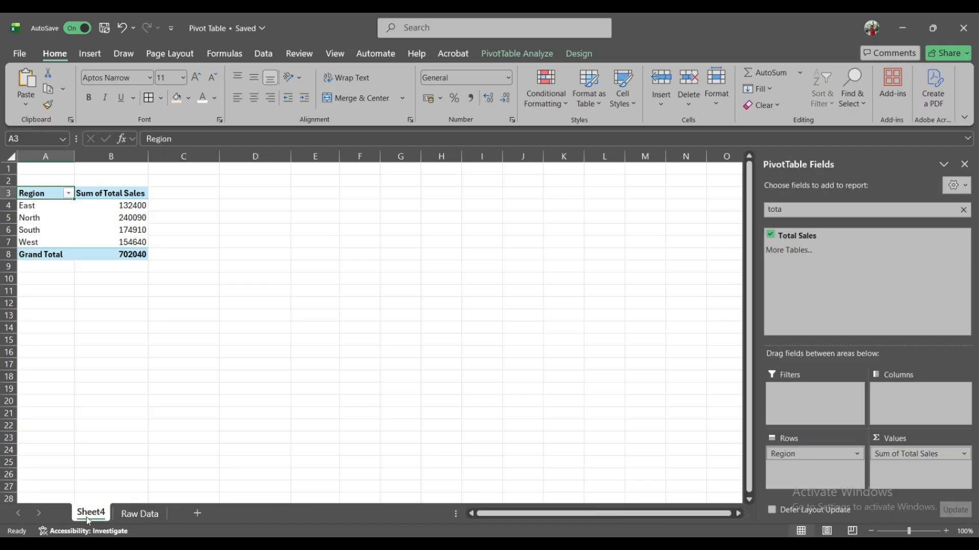
pyautogui.hotkey('ctrl', 'a')
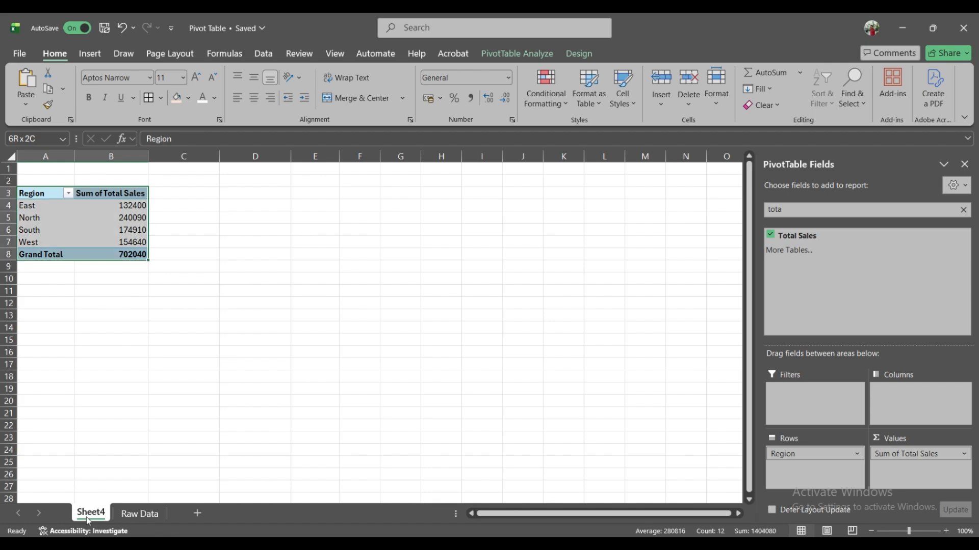
pyautogui.hotkey('ctrl', 'c')
pyautogui.press('Right')
pyautogui.press('Right')
pyautogui.press('Right')
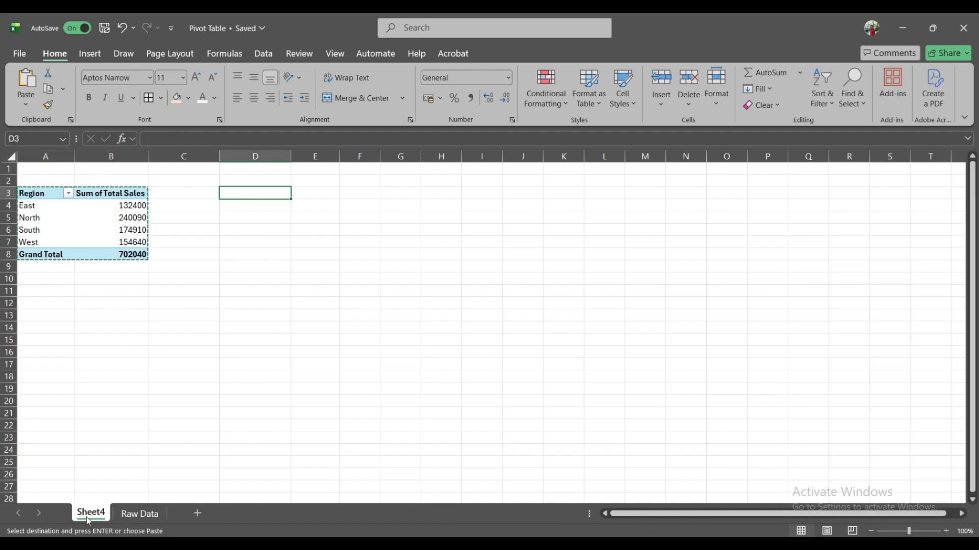
pyautogui.hotkey('ctrl', 'v')
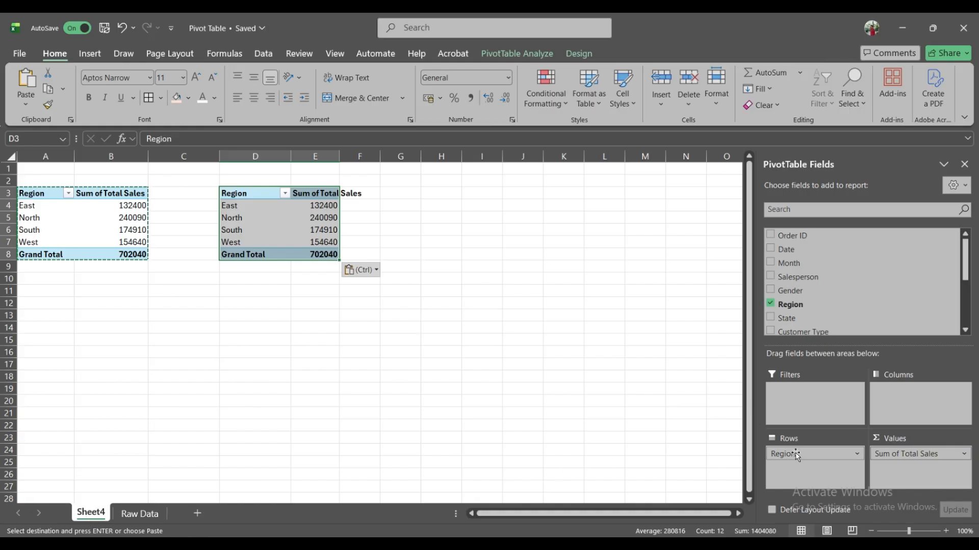
# In the PivotTable at D3, replace the Region row field with Salesperson
pyautogui.moveTo(795, 454); pyautogui.dragTo(850, 299)
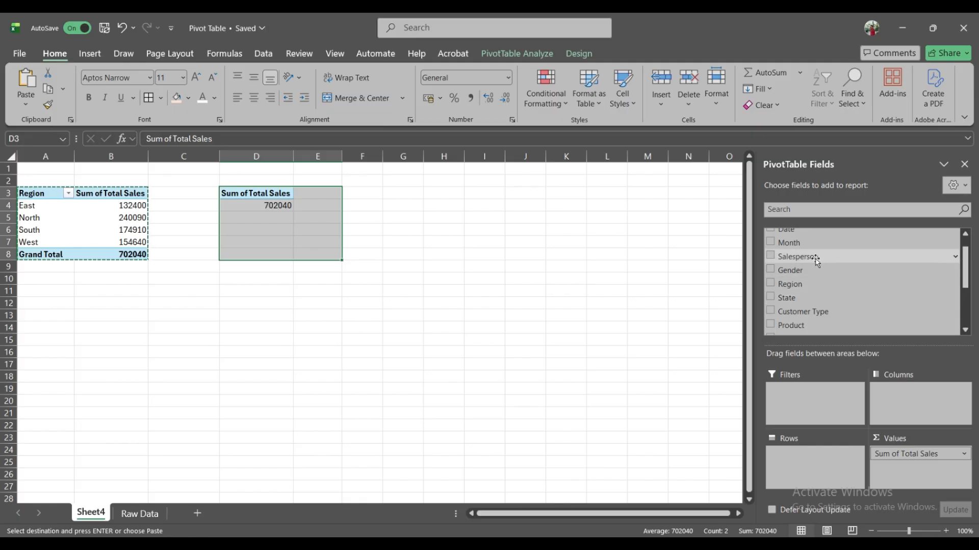
pyautogui.moveTo(816, 262); pyautogui.dragTo(805, 418)
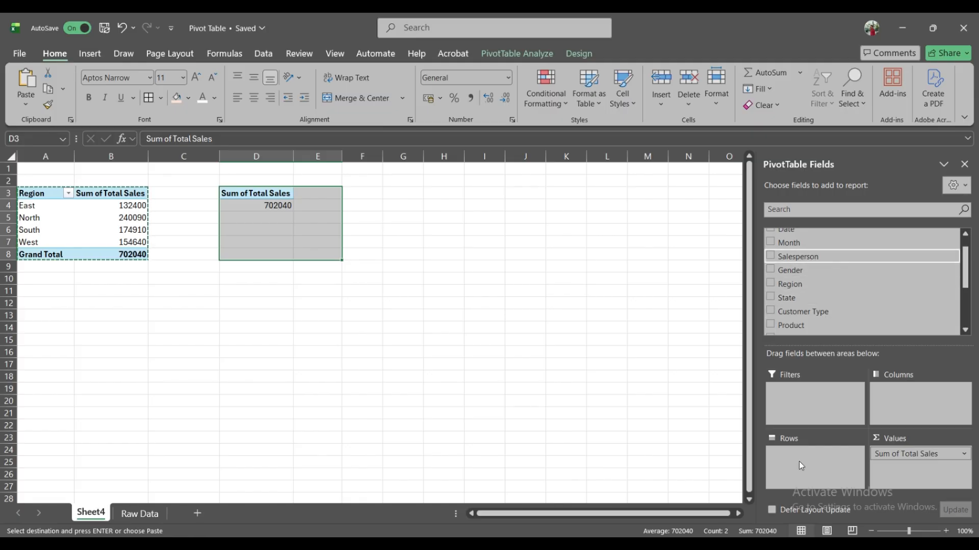
pyautogui.moveTo(822, 259); pyautogui.dragTo(811, 463)
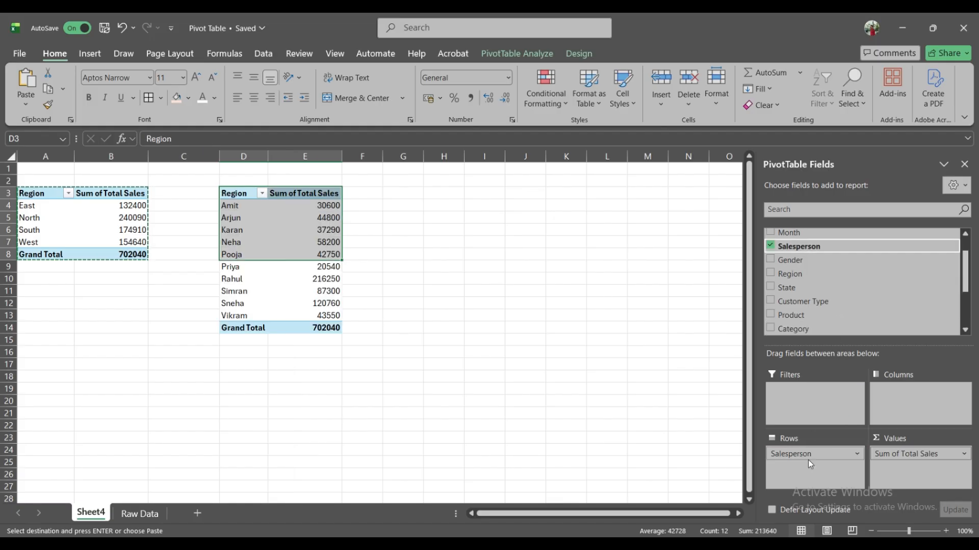
pyautogui.press('Down')
pyautogui.press('Down')
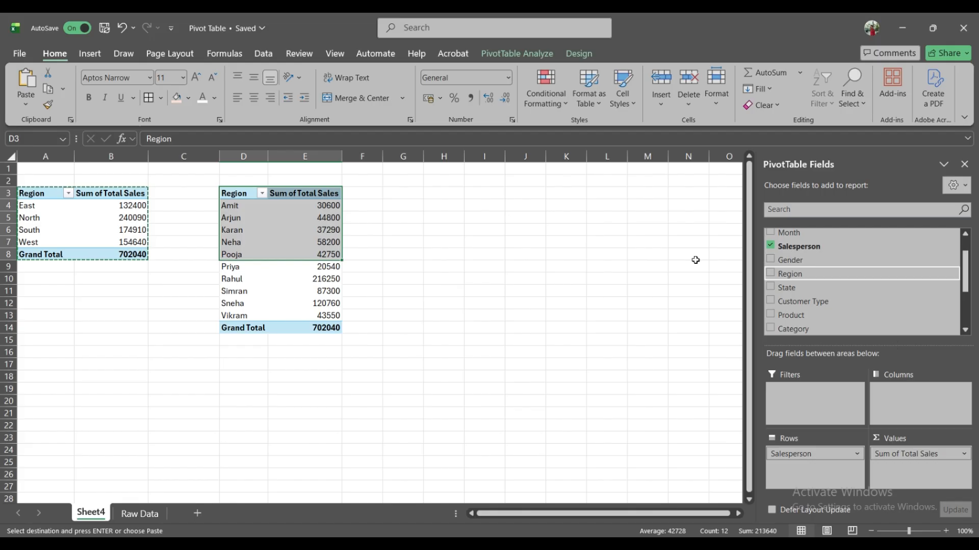
pyautogui.click(363, 230)
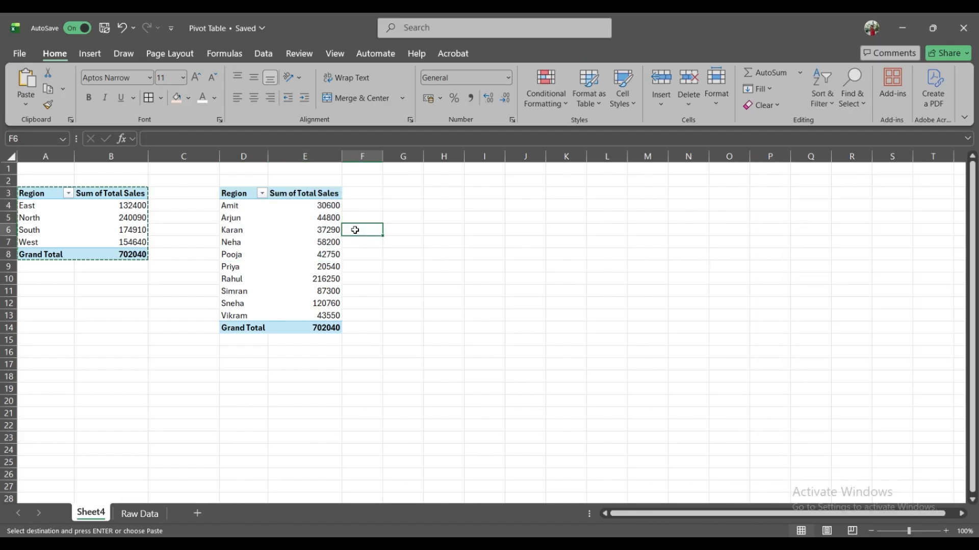
# Rename the row label header in cell D3 to Sales Person
pyautogui.click(240, 193)
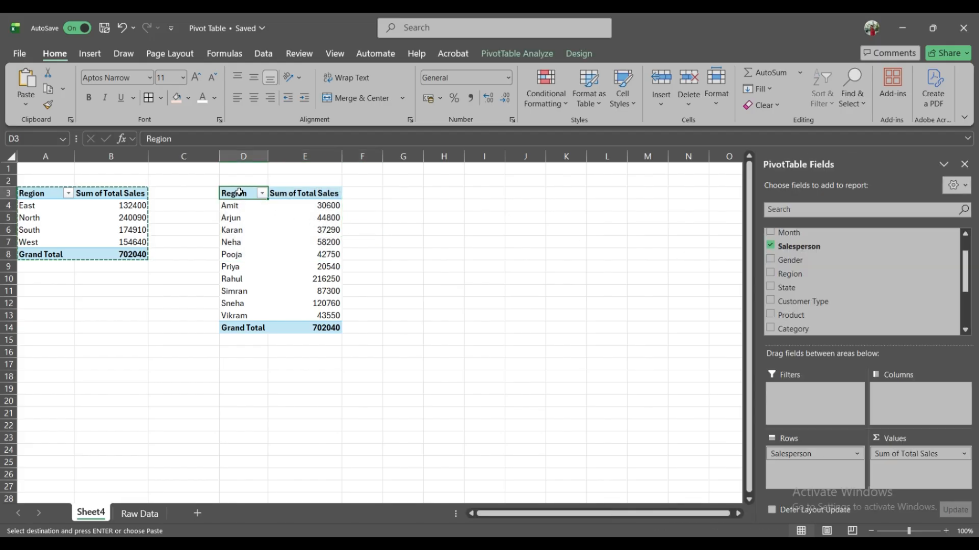
pyautogui.doubleClick(239, 193)
pyautogui.press('BackSpace')
pyautogui.press('BackSpace')
pyautogui.press('BackSpace')
pyautogui.press('BackSpace')
pyautogui.press('BackSpace')
pyautogui.press('BackSpace')
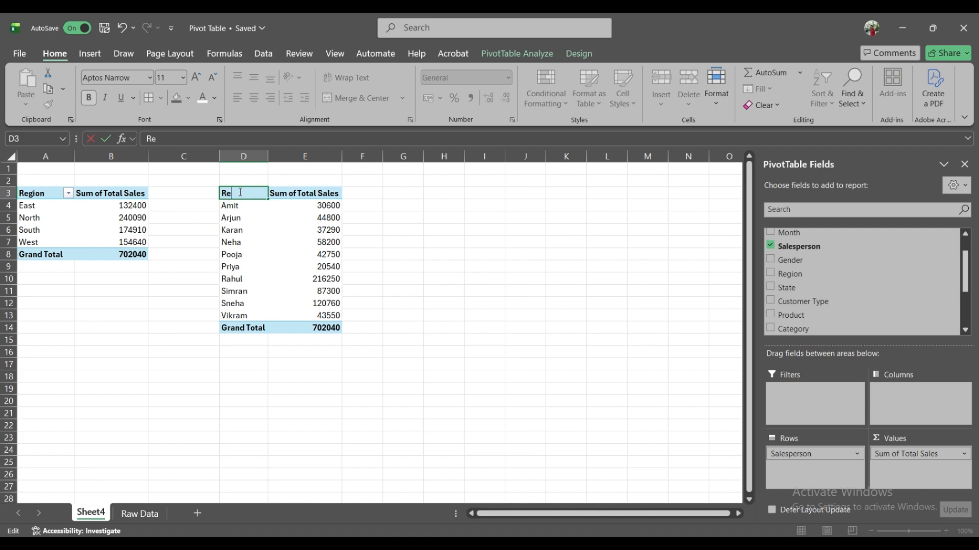
pyautogui.write('SA')
pyautogui.press('BackSpace')
pyautogui.write('A')
pyautogui.press('BackSpace')
pyautogui.write('ales Person')
pyautogui.press('Return')
pyautogui.click(239, 193)
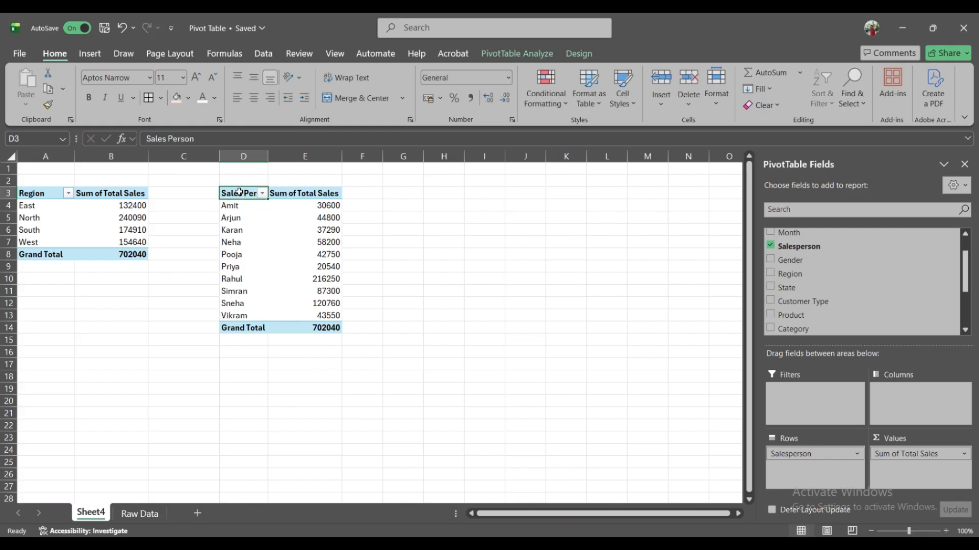
# Review the sales totals listed for each salesperson in the second PivotTable
pyautogui.press('Down')
pyautogui.press('Down')
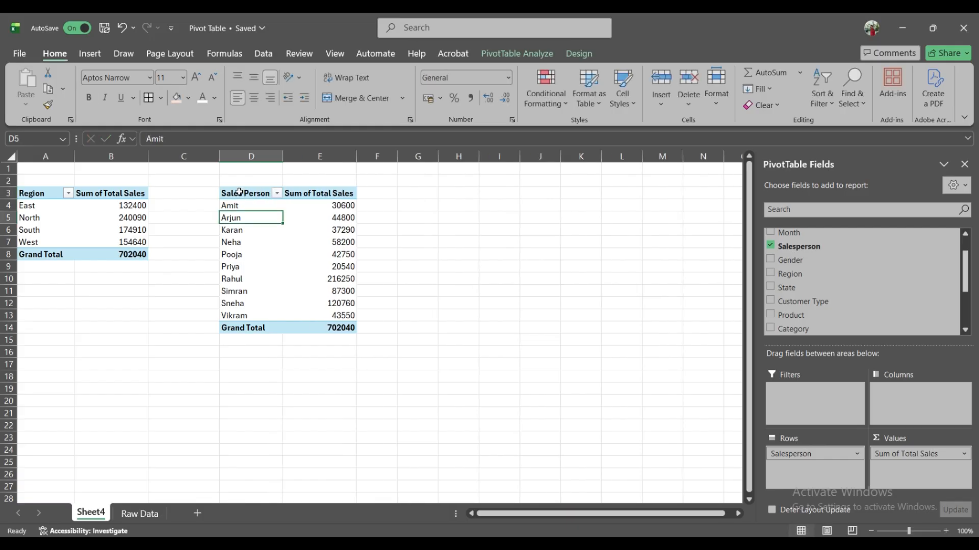
pyautogui.press('Right')
pyautogui.press('Down')
pyautogui.press('Down')
pyautogui.press('Down')
pyautogui.press('Down')
pyautogui.press('Up')
pyautogui.press('Up')
pyautogui.press('Up')
pyautogui.press('Up')
pyautogui.press('Up')
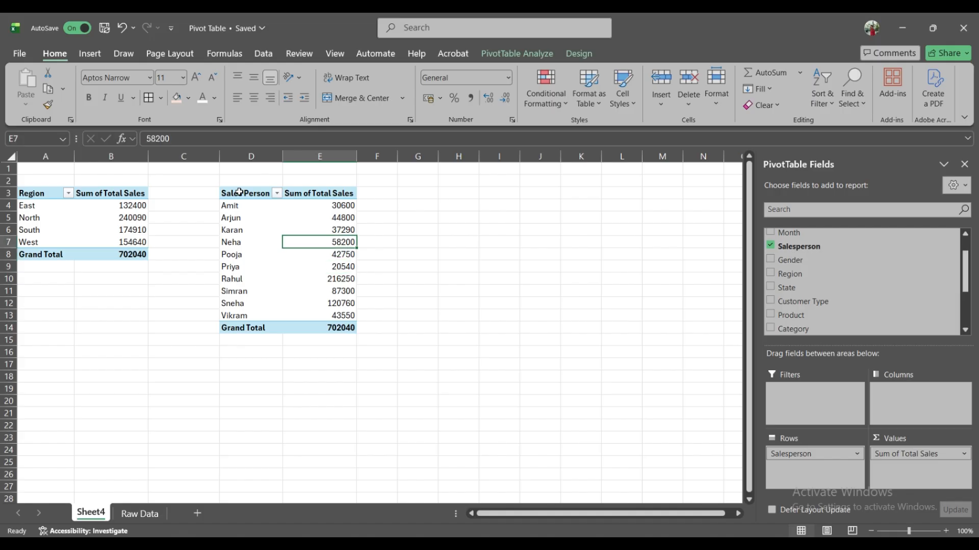
pyautogui.press('Down')
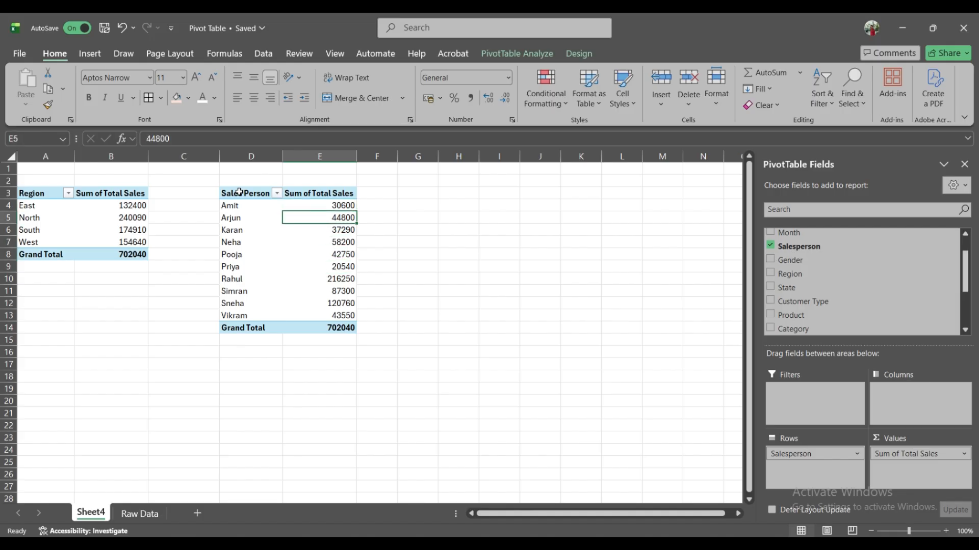
pyautogui.press('Down')
pyautogui.press('Down')
pyautogui.press('Down')
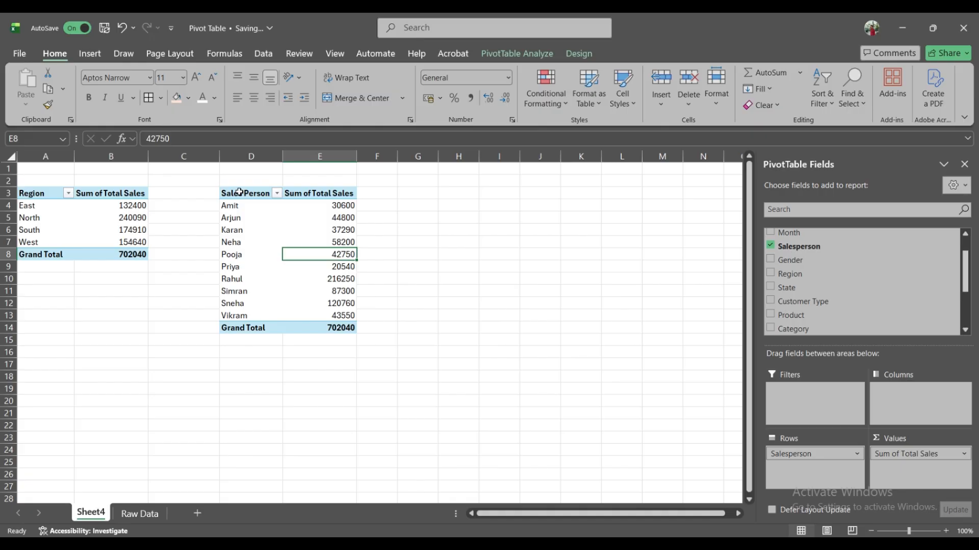
# Copy the whole Region PivotTable at A3 on Sheet4 and paste another duplicate at cell A17
pyautogui.click(151, 516)
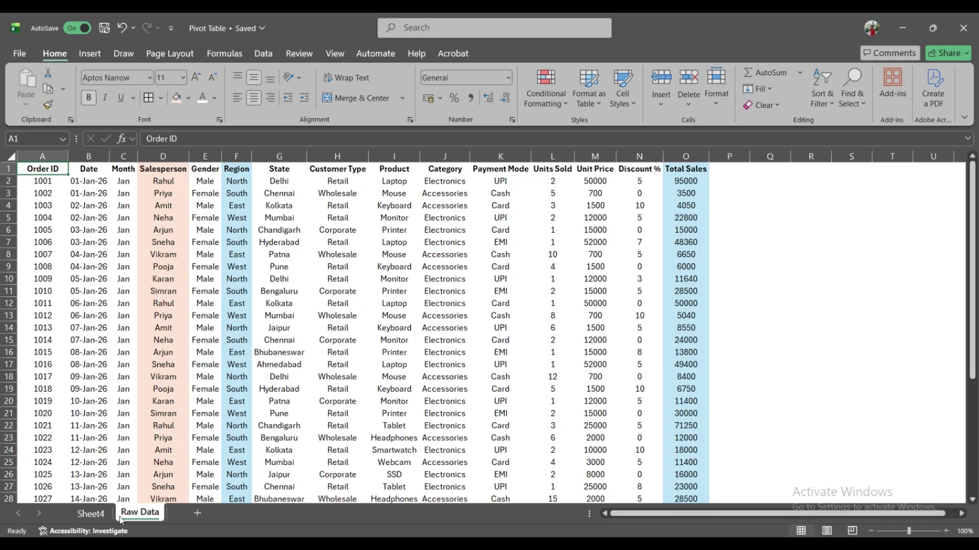
pyautogui.click(96, 514)
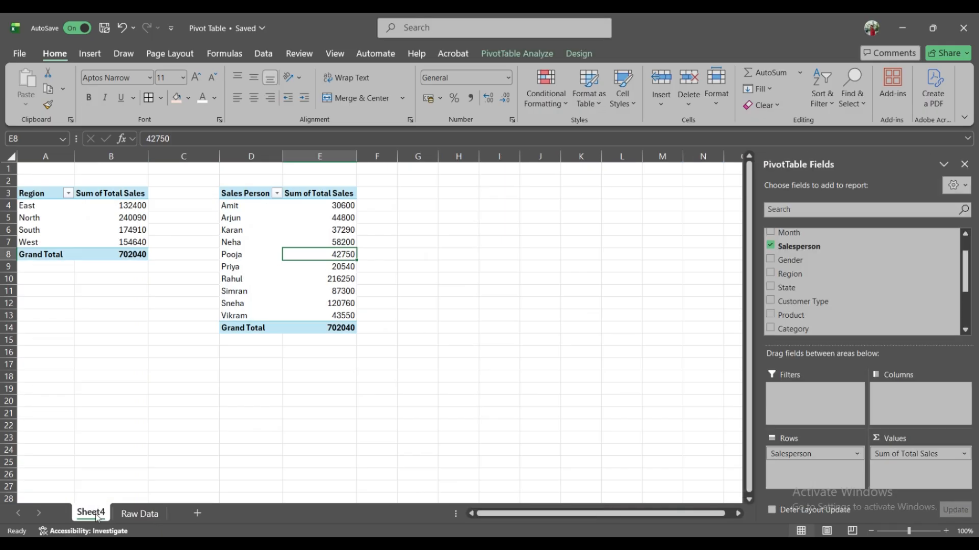
pyautogui.press('Left')
pyautogui.press('Left')
pyautogui.press('Left')
pyautogui.press('Left')
pyautogui.press('Up')
pyautogui.press('Up')
pyautogui.press('Up')
pyautogui.press('Up')
pyautogui.press('Up')
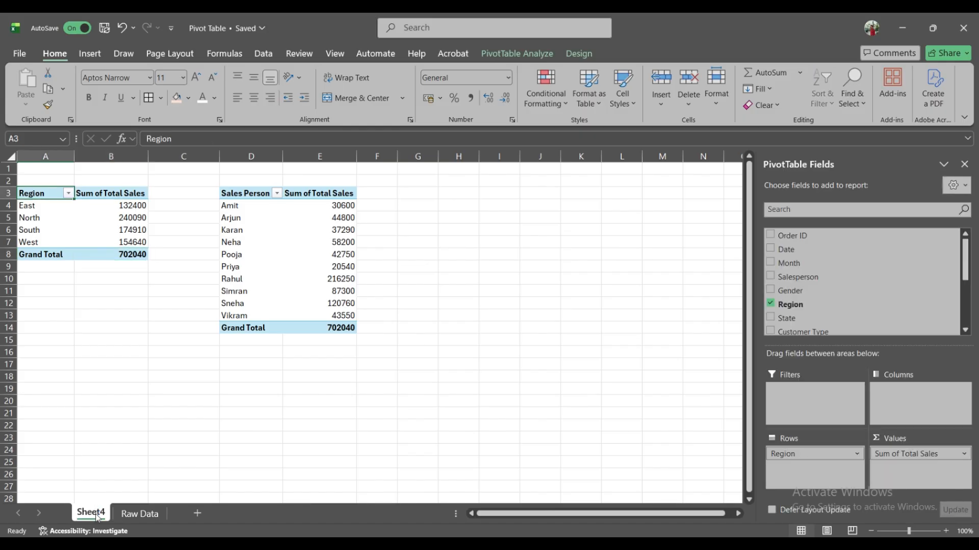
pyautogui.hotkey('ctrl', 'a')
pyautogui.hotkey('ctrl', 'c')
pyautogui.press('Down')
pyautogui.press('Down')
pyautogui.press('Down')
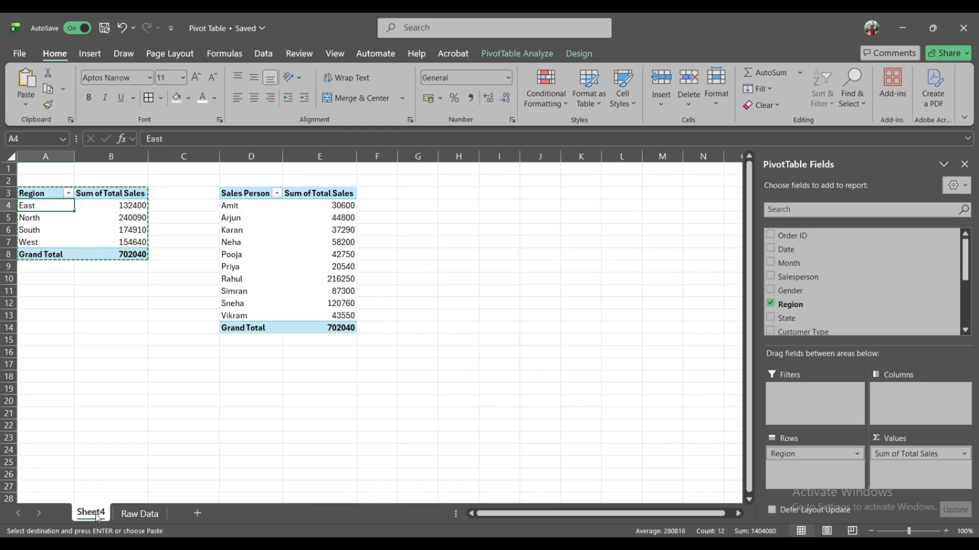
pyautogui.press('Down')
pyautogui.press('Down')
pyautogui.press('Down')
pyautogui.press('Down')
pyautogui.press('Down')
pyautogui.press('Down')
pyautogui.press('Down')
pyautogui.press('Down')
pyautogui.press('Down')
pyautogui.press('Down')
pyautogui.press('Down')
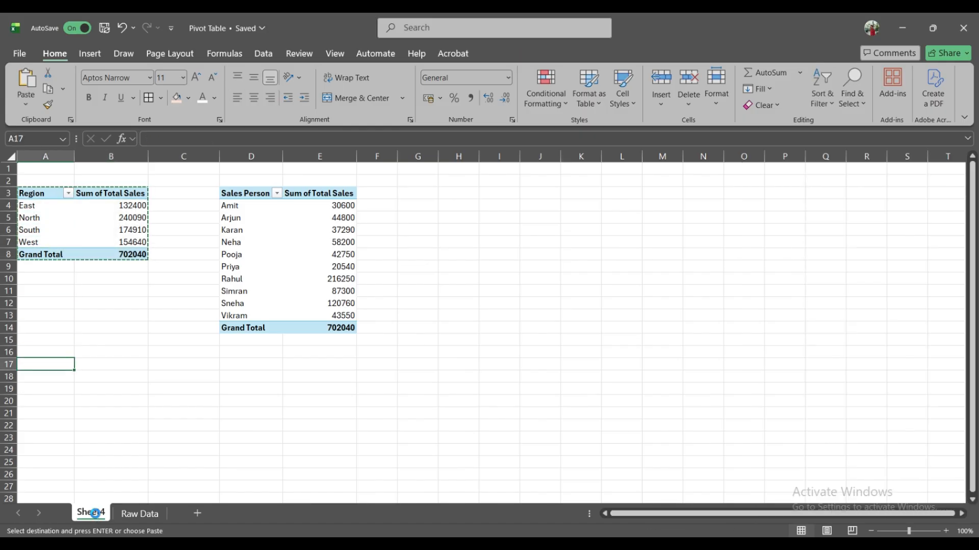
pyautogui.hotkey('ctrl', 'v')
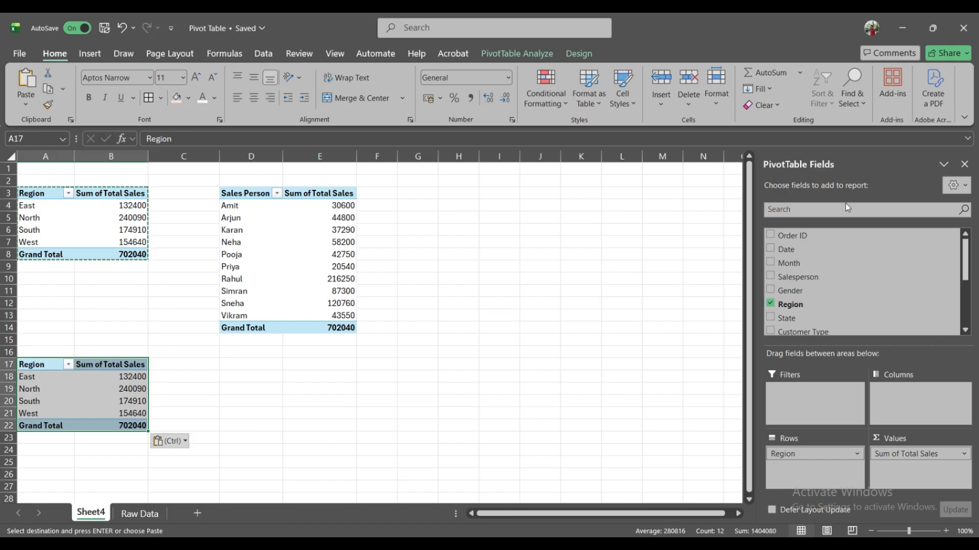
# Add the Date field to the columns of the PivotTable at A17
pyautogui.moveTo(785, 263); pyautogui.dragTo(902, 410)
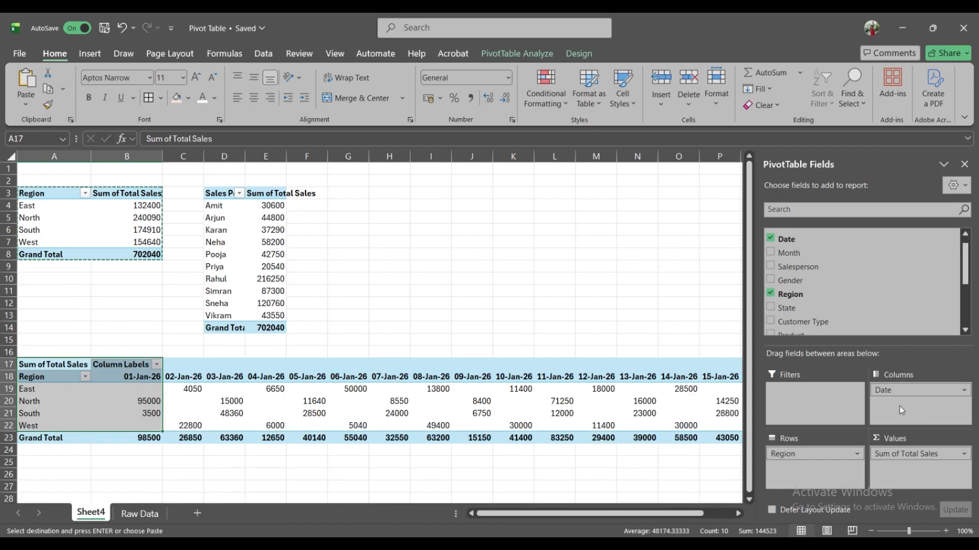
pyautogui.press('Down')
pyautogui.press('Down')
pyautogui.press('Right')
pyautogui.press('Up')
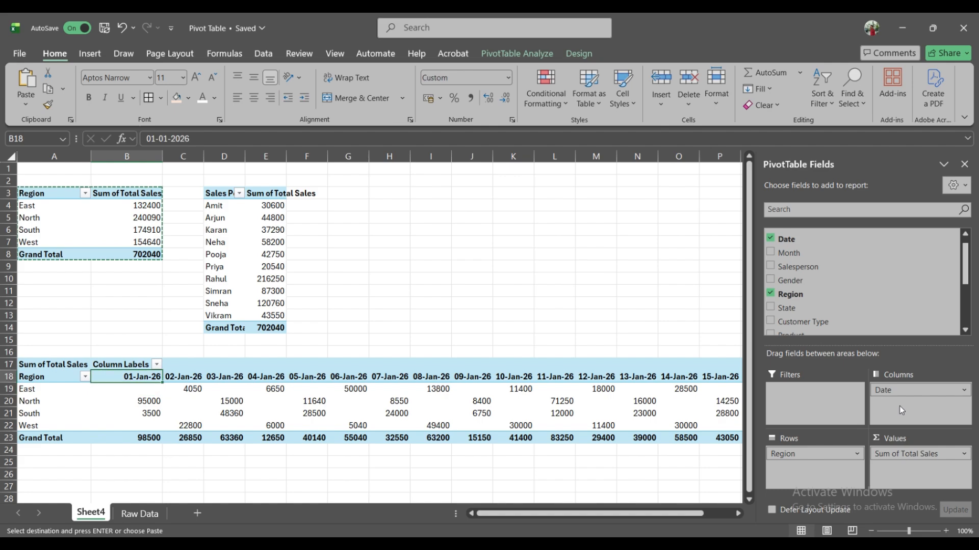
# Look across the date column headers in row 18 of the Region-by-date PivotTable
pyautogui.hotkey('ctrl', 'Right')
pyautogui.press('Left')
pyautogui.press('Left')
pyautogui.hotkey('ctrl', 'Left')
pyautogui.press('Right')
pyautogui.press('Right')
pyautogui.press('Right')
pyautogui.hotkey('ctrl', 'Left')
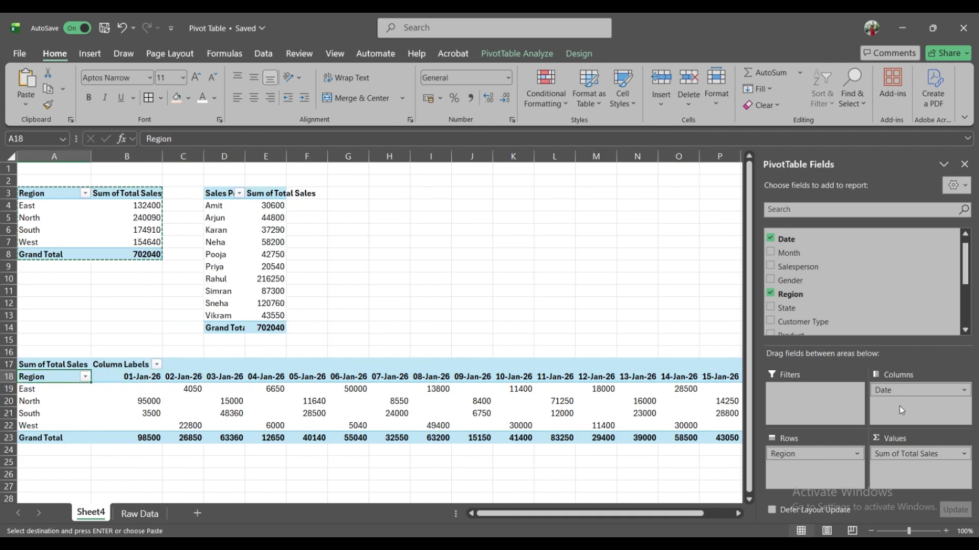
# AutoFit the column widths to the Region-by-date PivotTable from its Region header through the Grand Total
pyautogui.hotkey('ctrl', 'shift', 'Right')
pyautogui.hotkey('ctrl', 'shift', 'Down')
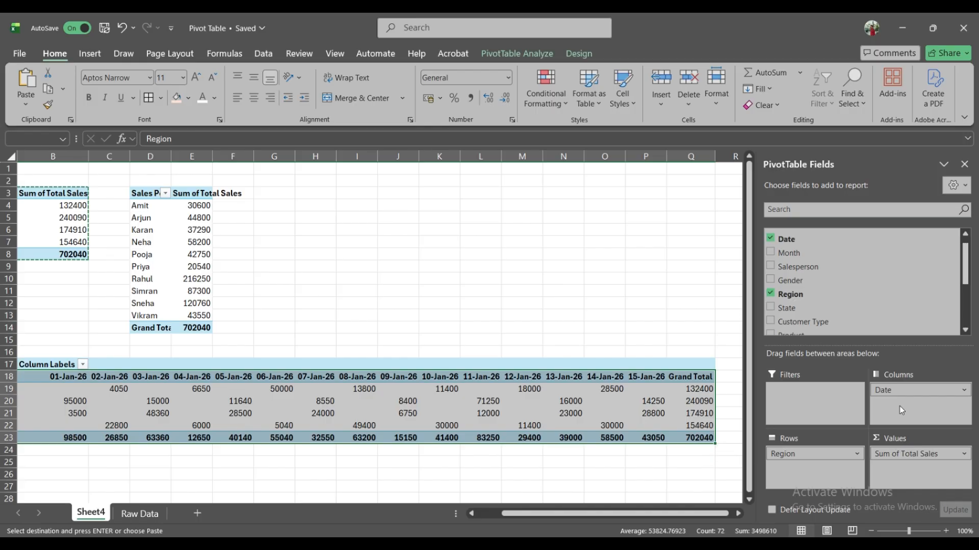
pyautogui.hotkey('alt', 'h')
pyautogui.press('o')
pyautogui.press('i')
# Examine the East region's daily sales across the first January dates in the Region-by-date PivotTable
pyautogui.press('Left')
pyautogui.press('Down')
pyautogui.press('Right')
pyautogui.press('Right')
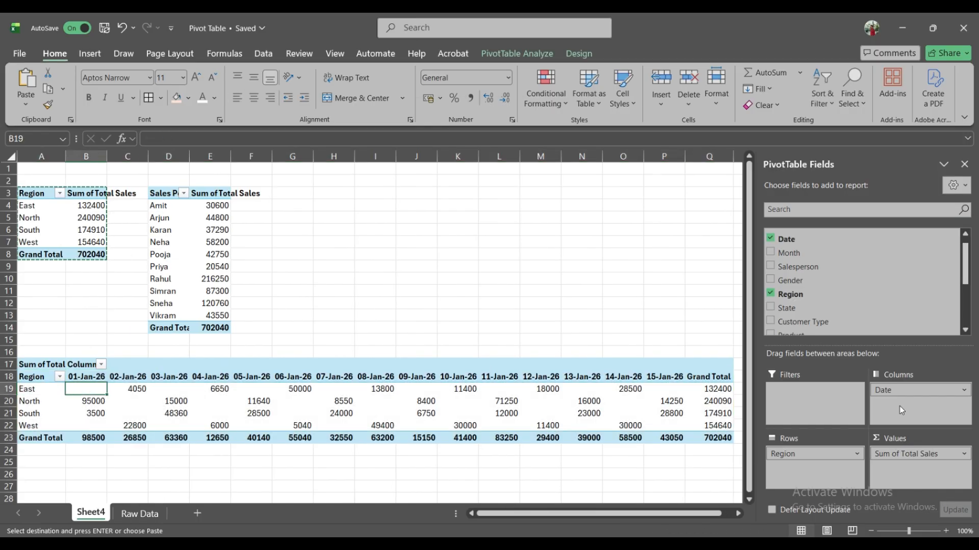
pyautogui.press('Left')
pyautogui.press('Right')
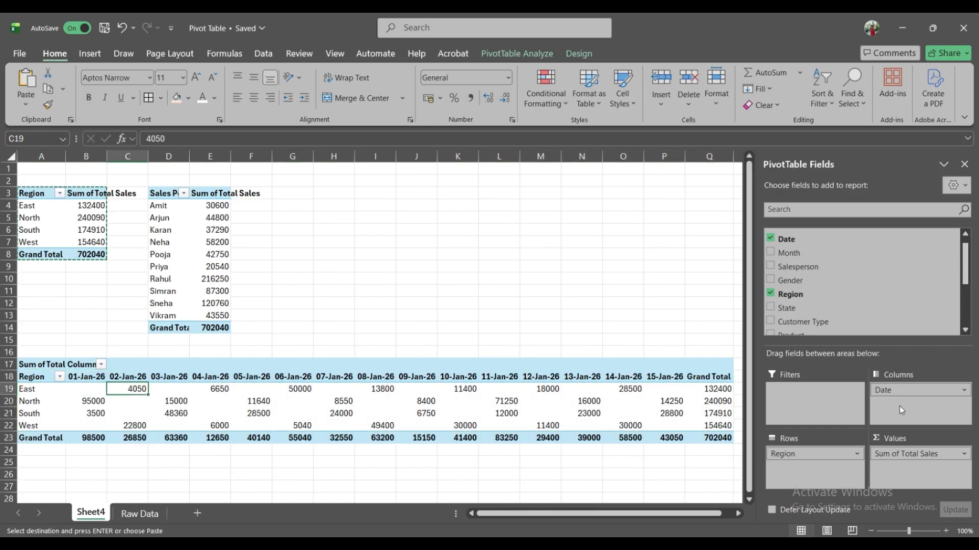
pyautogui.press('Right')
pyautogui.press('Right')
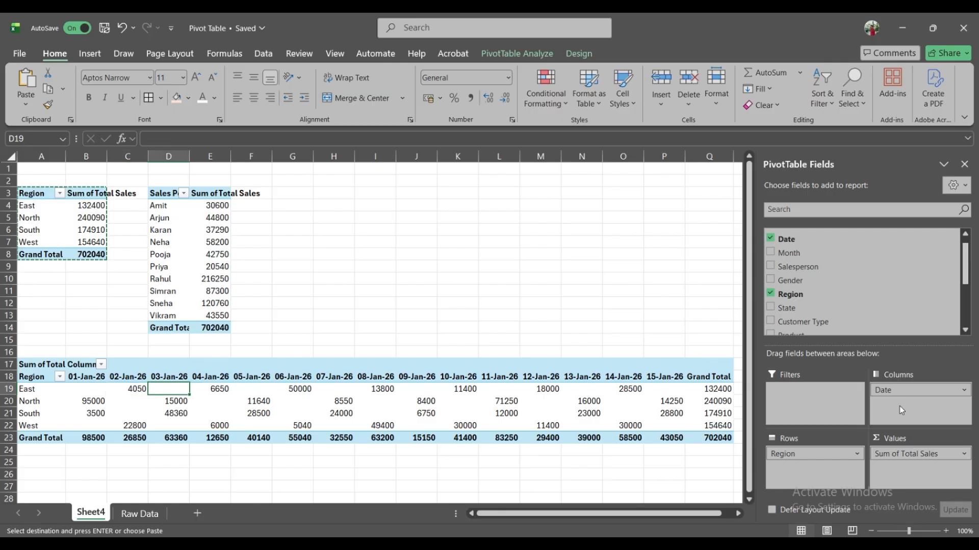
pyautogui.press('Right')
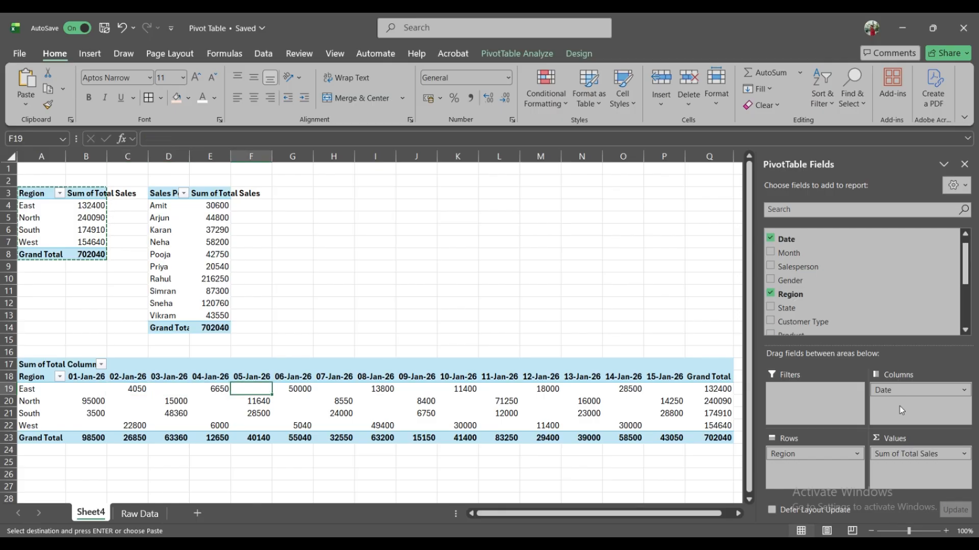
pyautogui.press('Left')
pyautogui.press('Down')
pyautogui.press('Up')
pyautogui.press('Left')
pyautogui.press('Left')
pyautogui.press('Left')
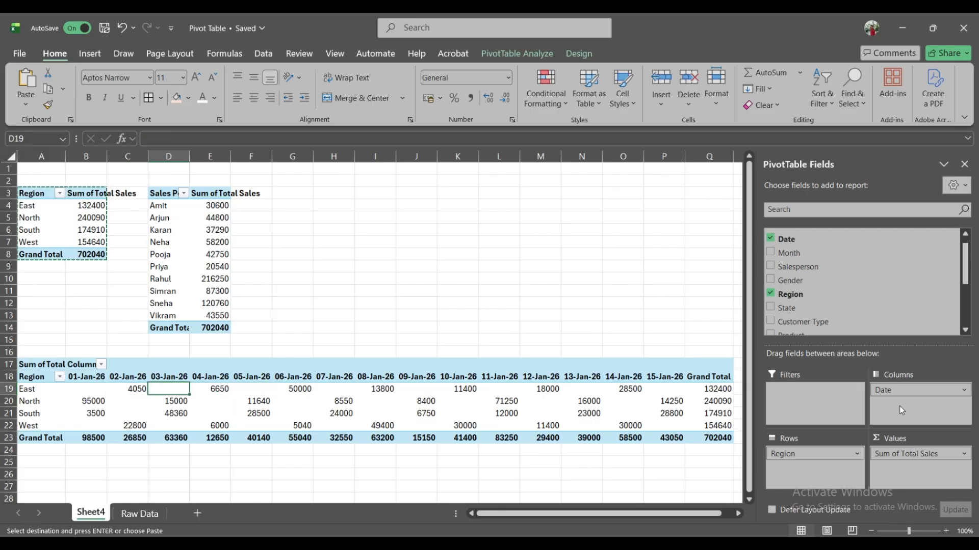
pyautogui.press('Up')
pyautogui.press('Left')
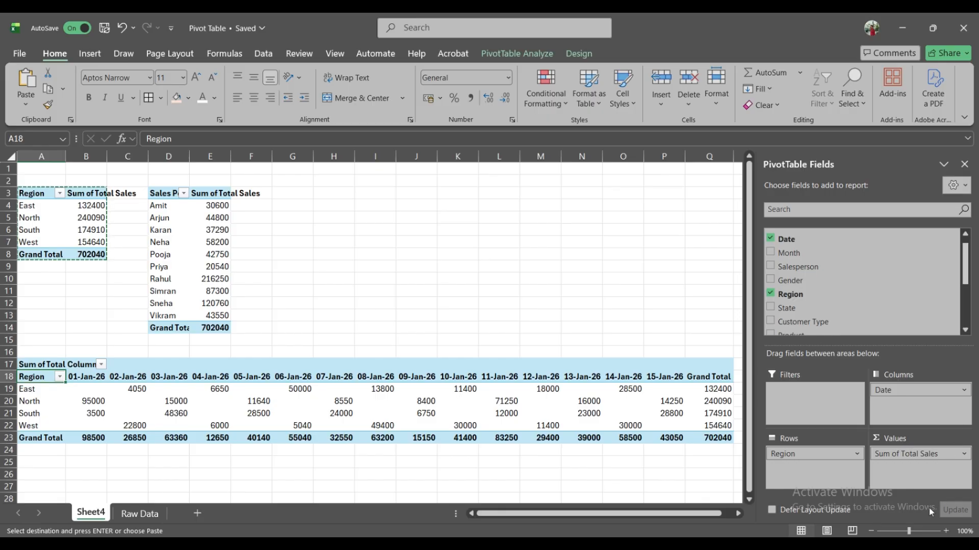
# Shade the Payment Mode column on the Raw Data sheet with the same light orange fill as the Salesperson column
pyautogui.click(139, 514)
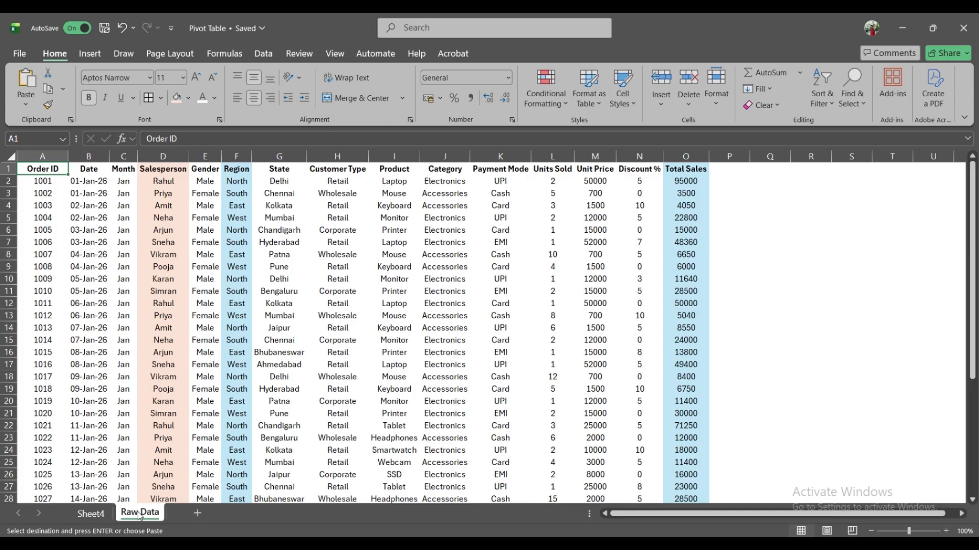
pyautogui.press('Right')
pyautogui.press('Right')
pyautogui.press('Right')
pyautogui.press('Right')
pyautogui.press('Right')
pyautogui.press('Right')
pyautogui.press('Right')
pyautogui.press('Right')
pyautogui.press('Right')
pyautogui.press('Right')
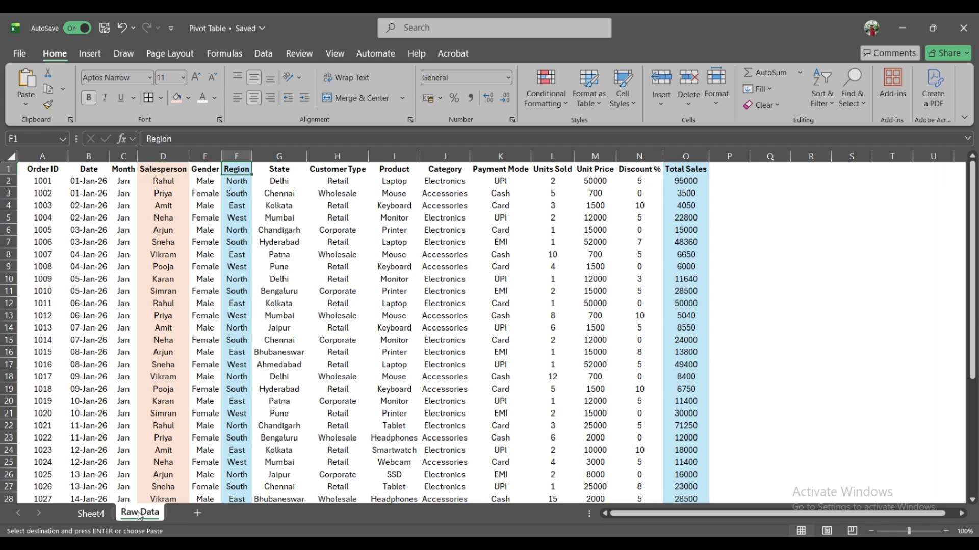
pyautogui.hotkey('ctrl', 'shift', 'Down')
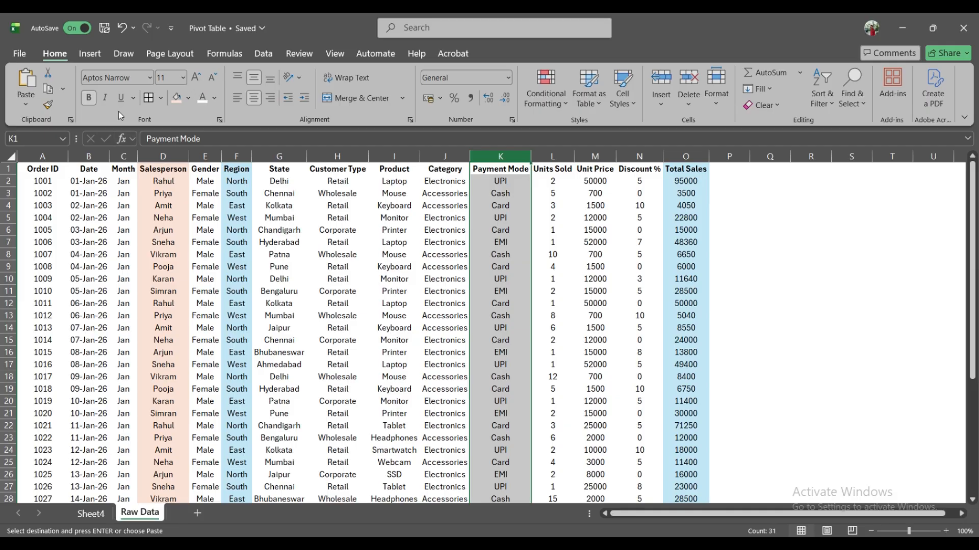
pyautogui.click(176, 97)
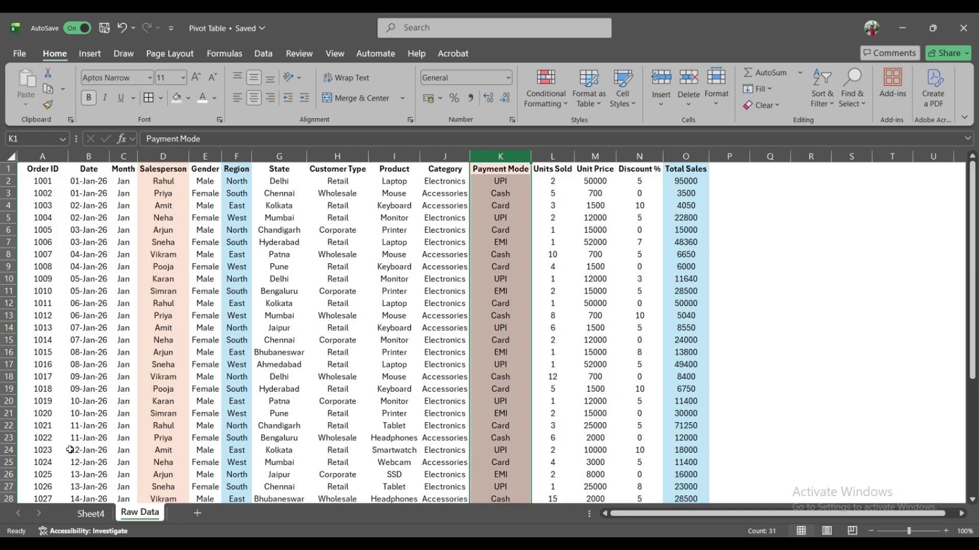
# Copy the salesperson PivotTable at D3 on Sheet4 and paste the copy at I3
pyautogui.click(92, 515)
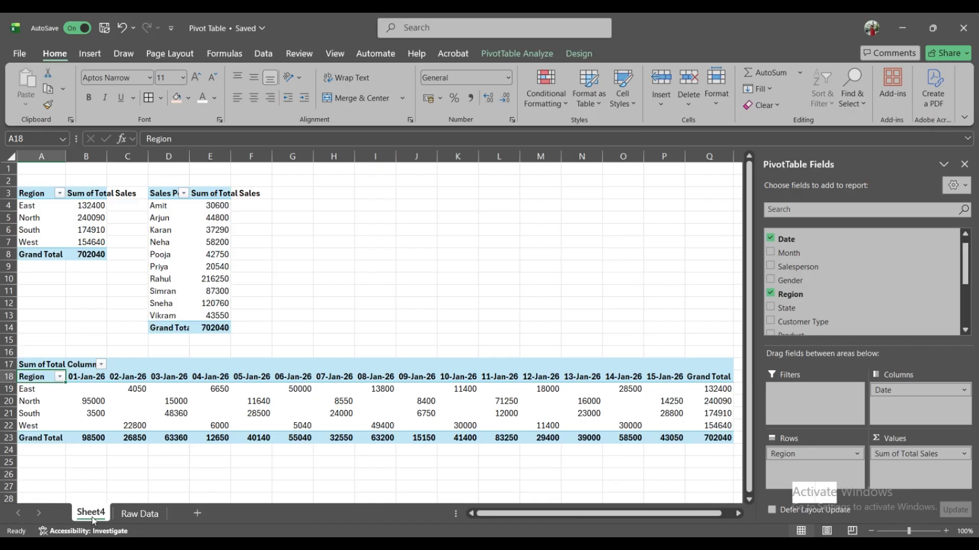
pyautogui.press('Up')
pyautogui.press('Up')
pyautogui.press('Right')
pyautogui.press('Right')
pyautogui.press('Right')
pyautogui.press('Up')
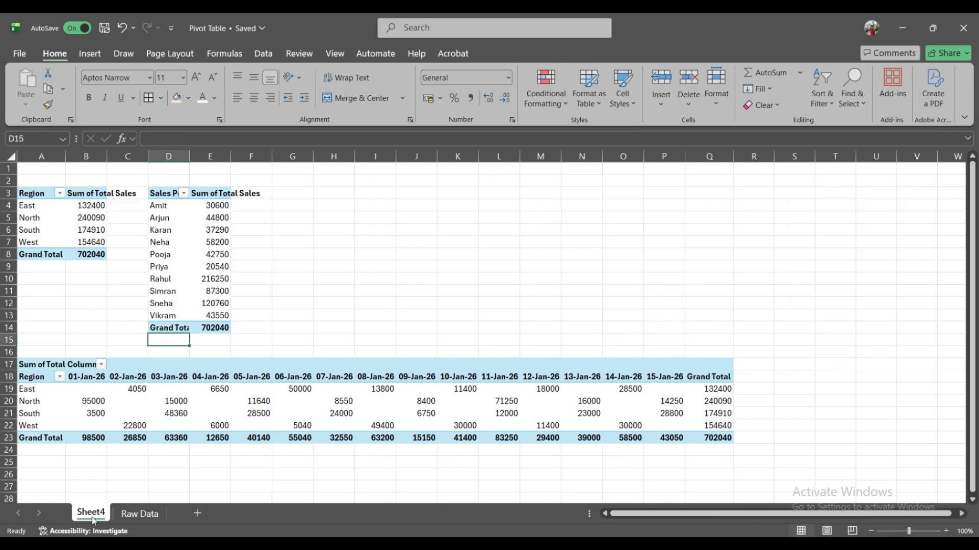
pyautogui.press('Up')
pyautogui.hotkey('ctrl', 'Up')
pyautogui.hotkey('ctrl', 'a')
pyautogui.hotkey('ctrl', 'c')
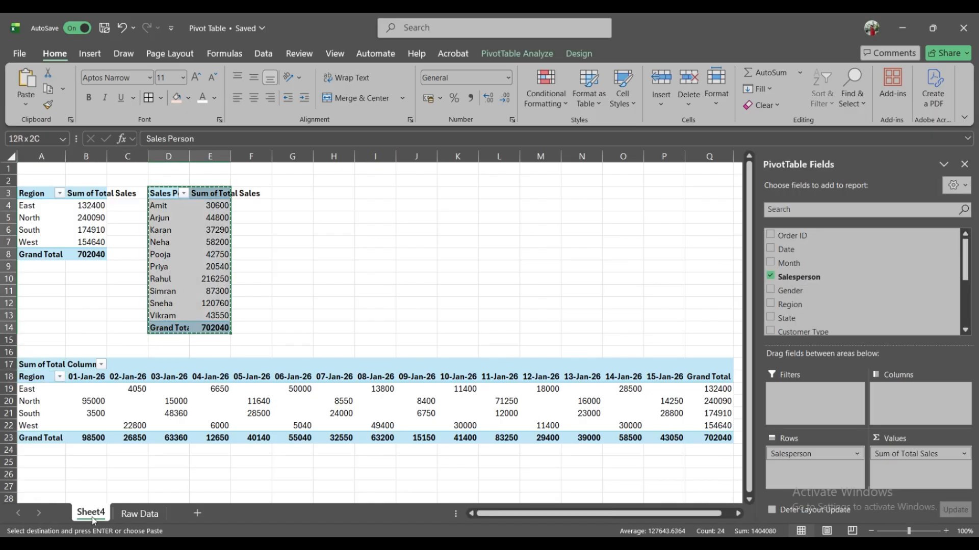
pyautogui.press('Right')
pyautogui.press('Right')
pyautogui.press('Right')
pyautogui.press('Right')
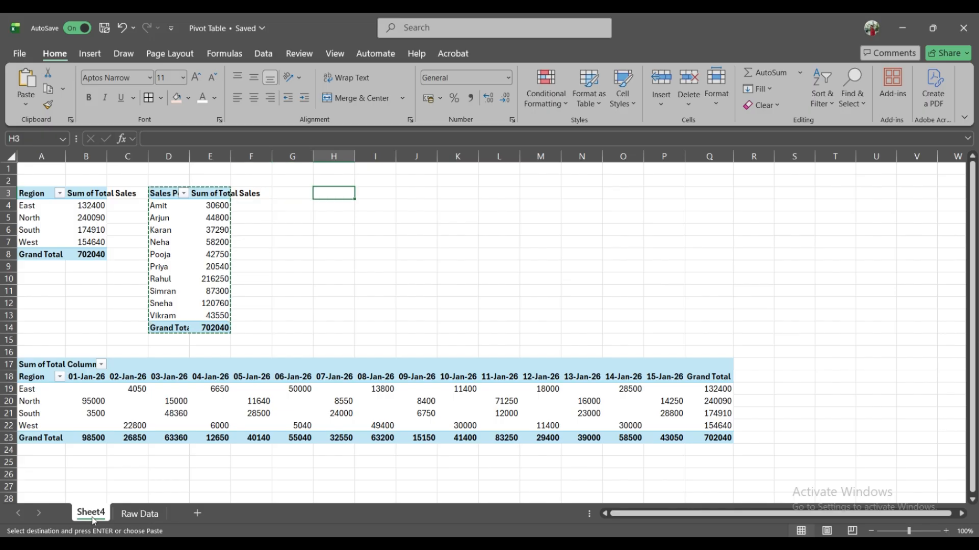
pyautogui.press('Right')
pyautogui.hotkey('ctrl', 'v')
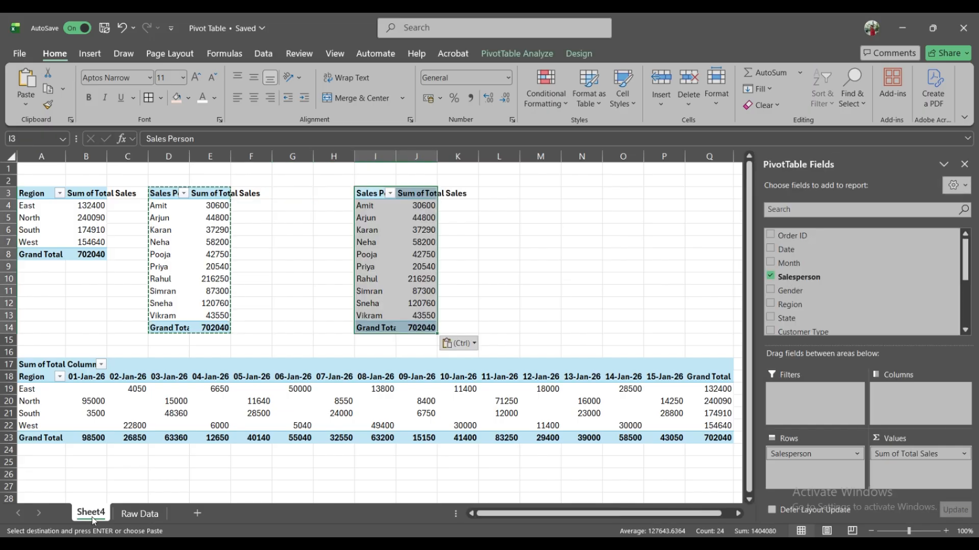
# AutoFit the column widths to the salesperson PivotTable copy at I3
pyautogui.hotkey('alt', 'o')
pyautogui.press('c')
pyautogui.press('a')
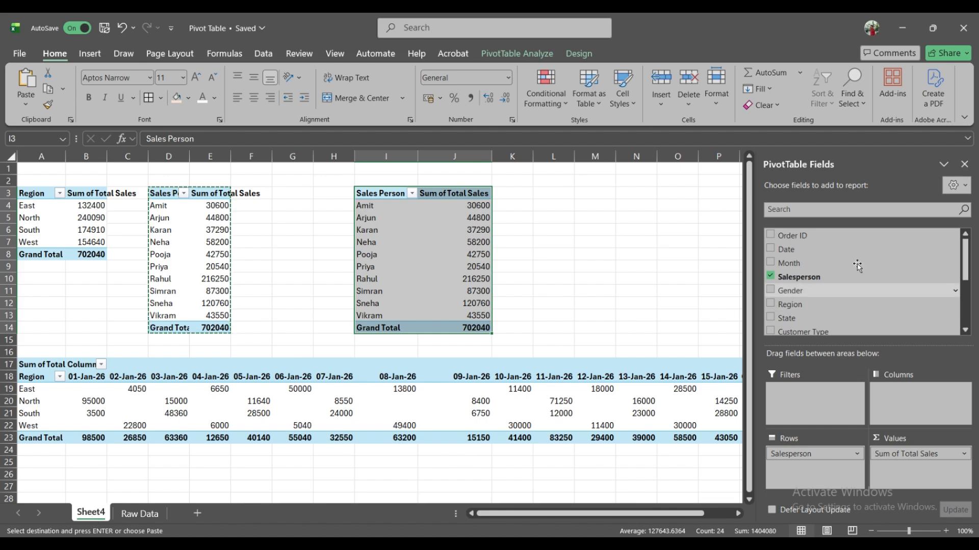
# Search the PivotTable fields for "pay" and add Payment Mode to the columns of the PivotTable at I3
pyautogui.click(891, 210)
pyautogui.write('pay')
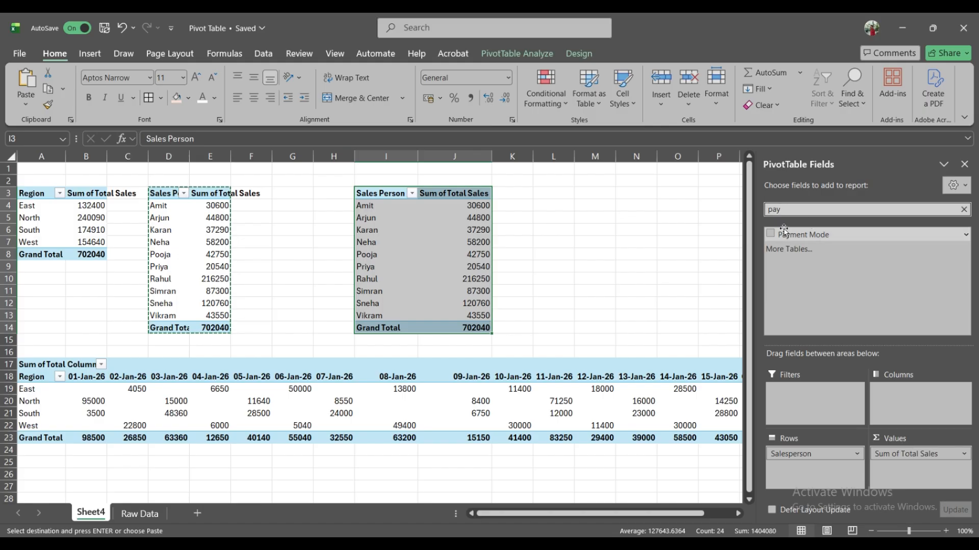
pyautogui.moveTo(788, 235); pyautogui.dragTo(895, 396)
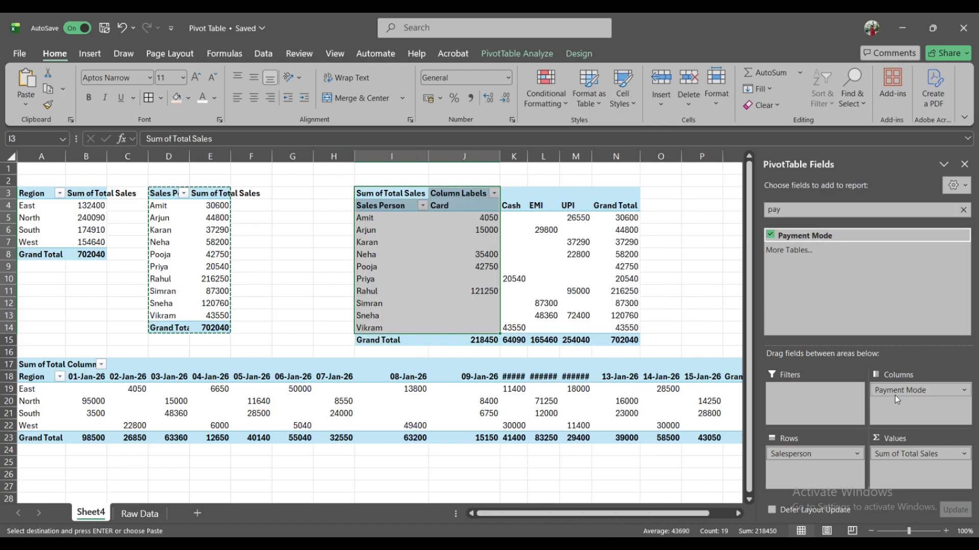
pyautogui.press('Down')
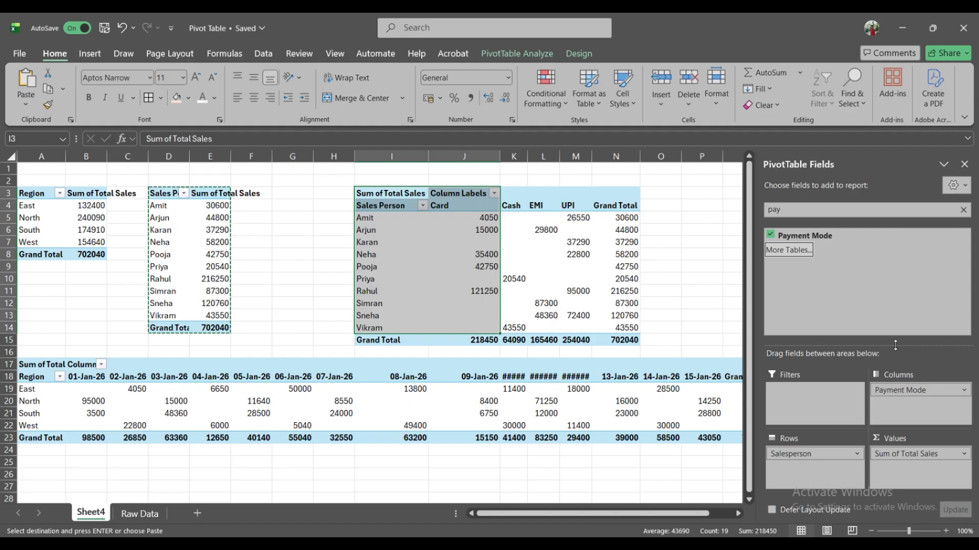
# Examine each salesperson's sales by Card, Cash, EMI and UPI and the grand totals in the PivotTable at I3
pyautogui.click(635, 302)
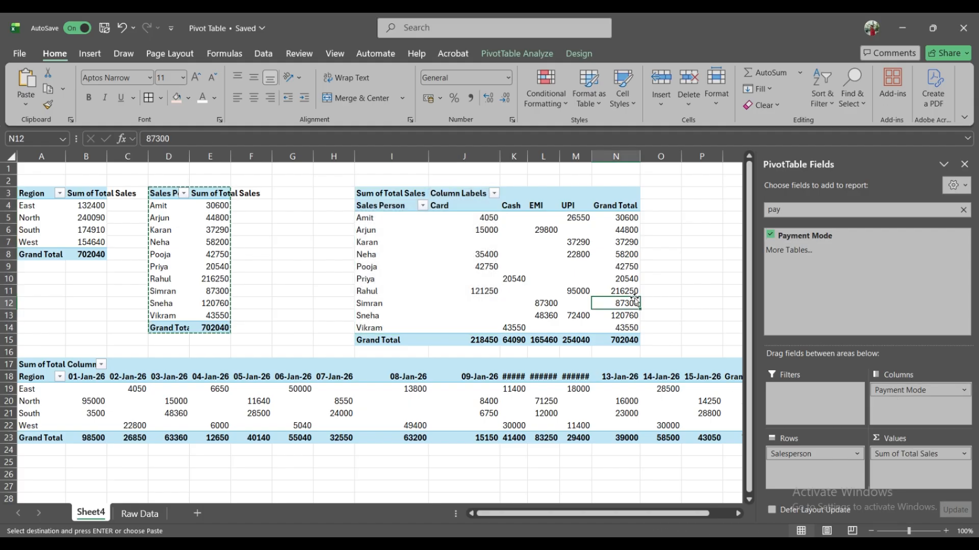
pyautogui.press('Up')
pyautogui.press('Up')
pyautogui.press('Up')
pyautogui.press('Up')
pyautogui.press('Up')
pyautogui.press('Up')
pyautogui.press('Up')
pyautogui.press('Left')
pyautogui.press('Left')
pyautogui.press('Left')
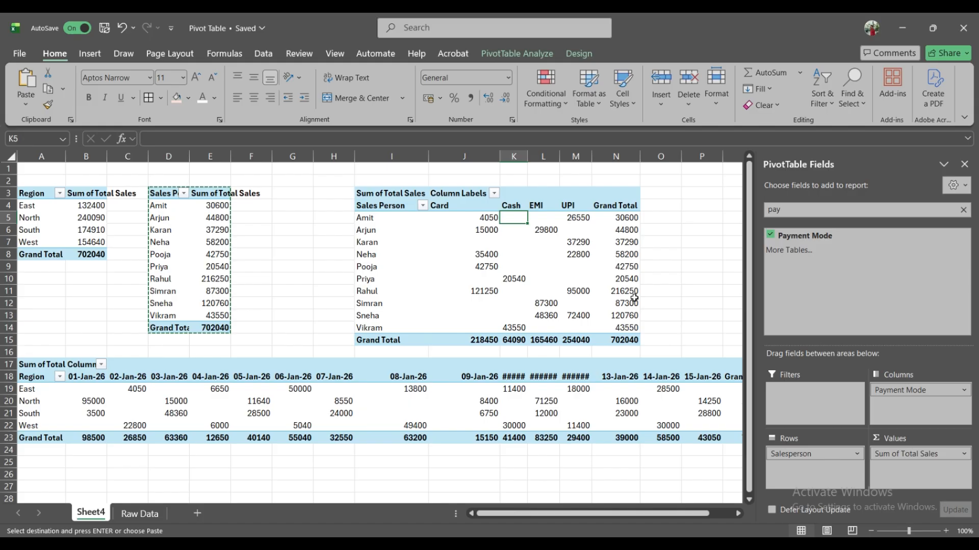
pyautogui.press('Down')
pyautogui.press('Down')
pyautogui.press('Down')
pyautogui.press('Down')
pyautogui.press('Down')
pyautogui.press('Right')
pyautogui.press('Up')
pyautogui.press('Up')
pyautogui.press('Up')
pyautogui.press('Up')
pyautogui.press('Right')
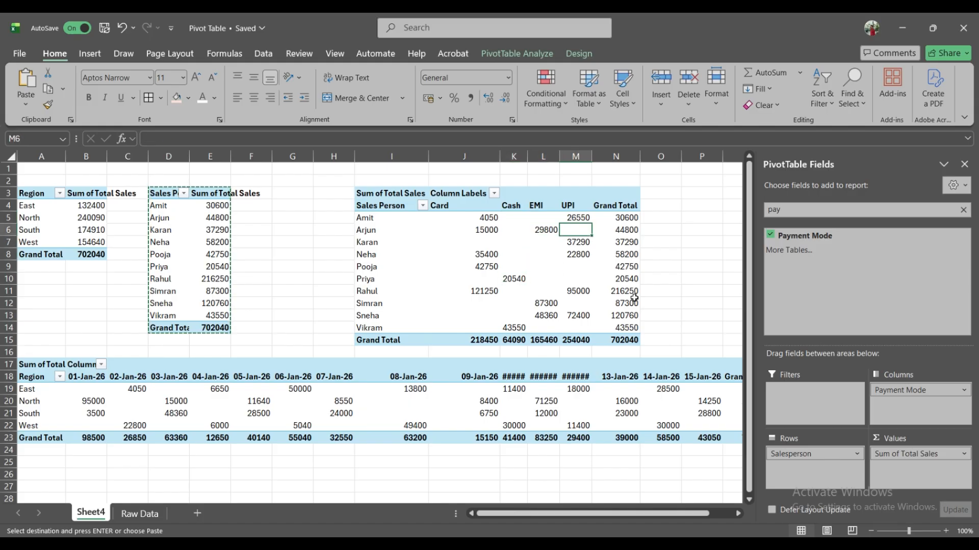
pyautogui.press('Up')
pyautogui.press('Down')
pyautogui.press('Down')
pyautogui.press('Down')
pyautogui.press('Right')
pyautogui.press('Down')
pyautogui.press('Down')
pyautogui.press('Down')
pyautogui.press('Down')
pyautogui.press('Down')
pyautogui.press('Down')
pyautogui.press('Down')
pyautogui.press('Down')
pyautogui.press('Down')
pyautogui.press('Down')
pyautogui.press('Down')
pyautogui.press('Down')
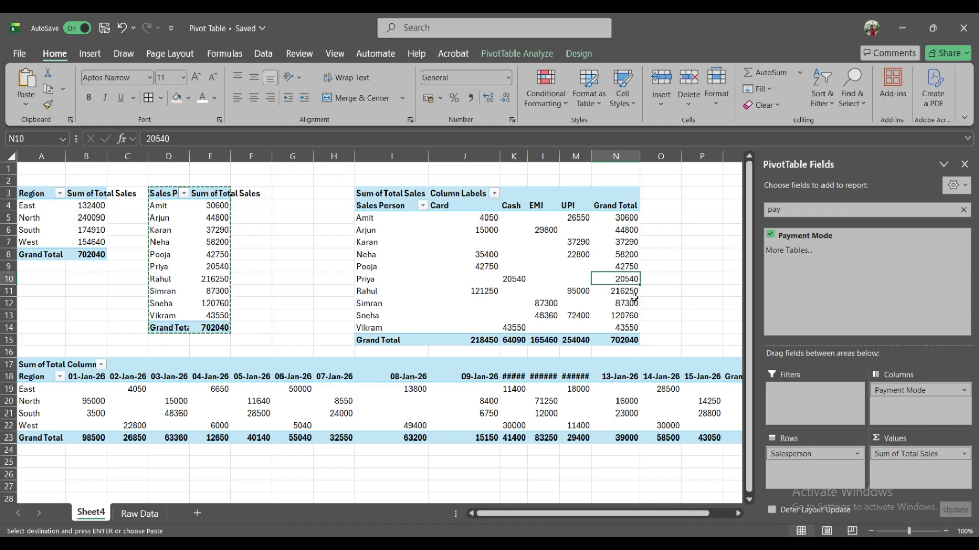
# AutoFit columns K to M to the 10-Jan-26, 11-Jan-26 and 12-Jan-26 headers of the Region-by-date PivotTable
pyautogui.press('Up')
pyautogui.press('Up')
pyautogui.press('Left')
pyautogui.press('Left')
pyautogui.press('Left')
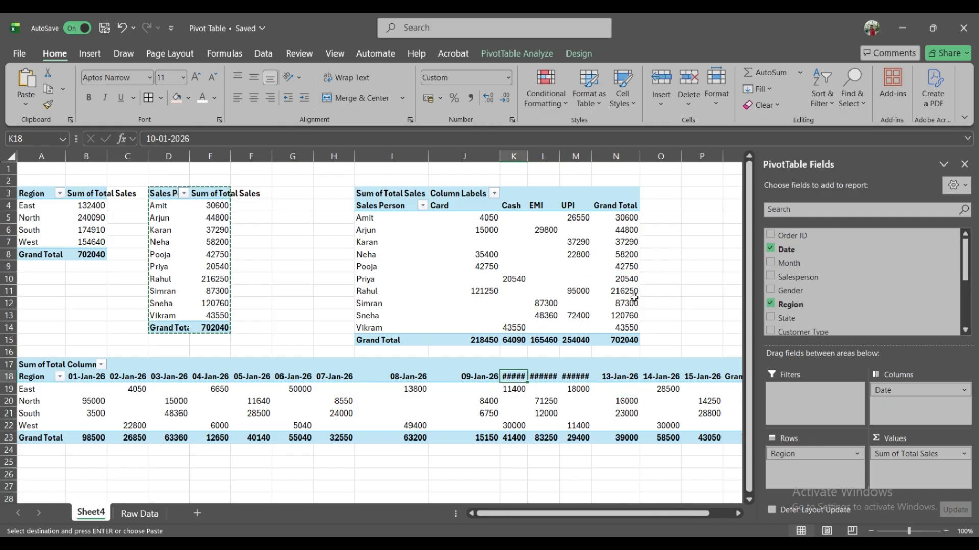
pyautogui.hotkey('alt', 'h')
pyautogui.press('o')
pyautogui.press('i')
pyautogui.press('Right')
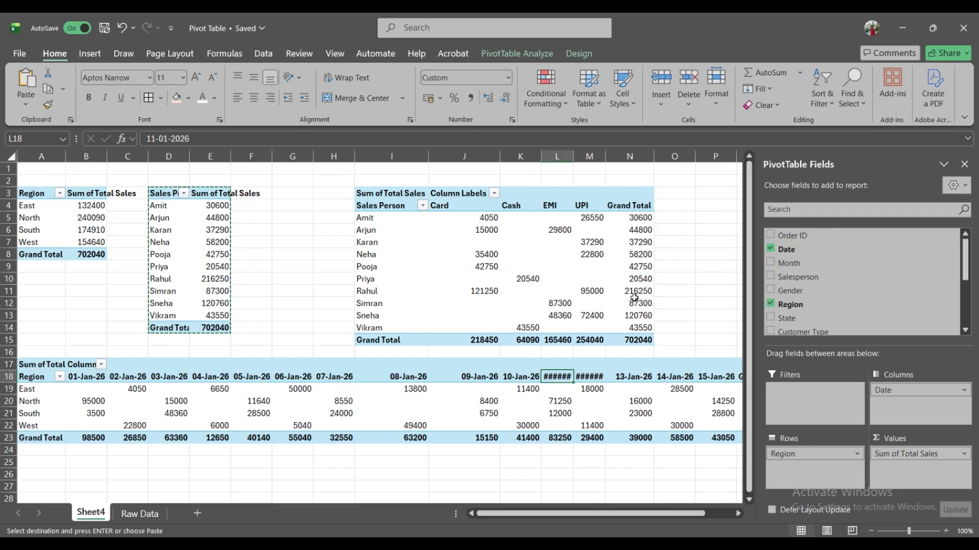
pyautogui.hotkey('shift', 'Right')
pyautogui.hotkey('alt', 'h')
pyautogui.press('o')
pyautogui.press('i')
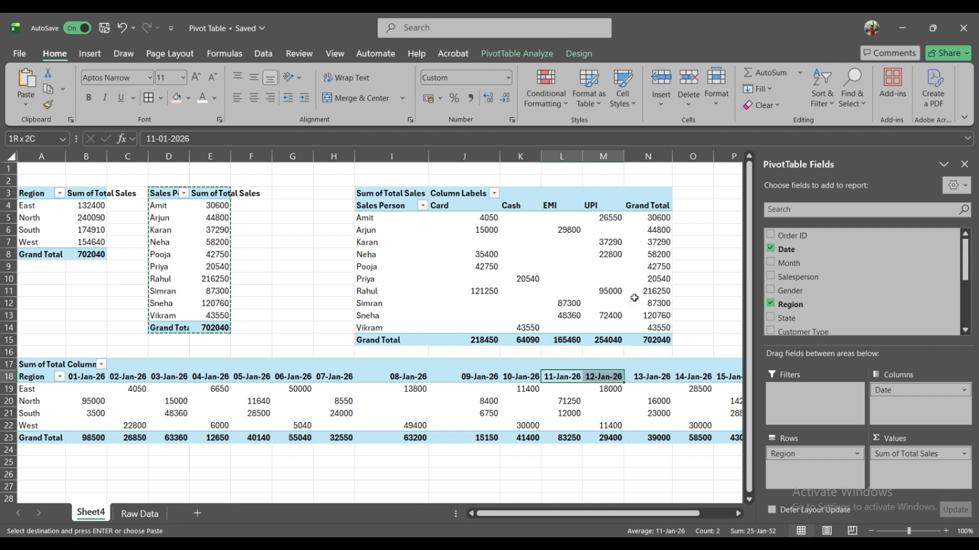
pyautogui.press('Right')
pyautogui.press('Right')
pyautogui.press('Right')
pyautogui.press('Right')
pyautogui.press('Up')
pyautogui.press('Up')
pyautogui.press('Up')
pyautogui.press('Up')
pyautogui.press('Up')
pyautogui.press('Up')
pyautogui.press('Up')
pyautogui.press('Up')
pyautogui.press('Up')
pyautogui.press('Up')
pyautogui.press('Up')
pyautogui.press('Up')
pyautogui.press('Up')
pyautogui.press('Up')
pyautogui.press('Up')
pyautogui.press('Up')
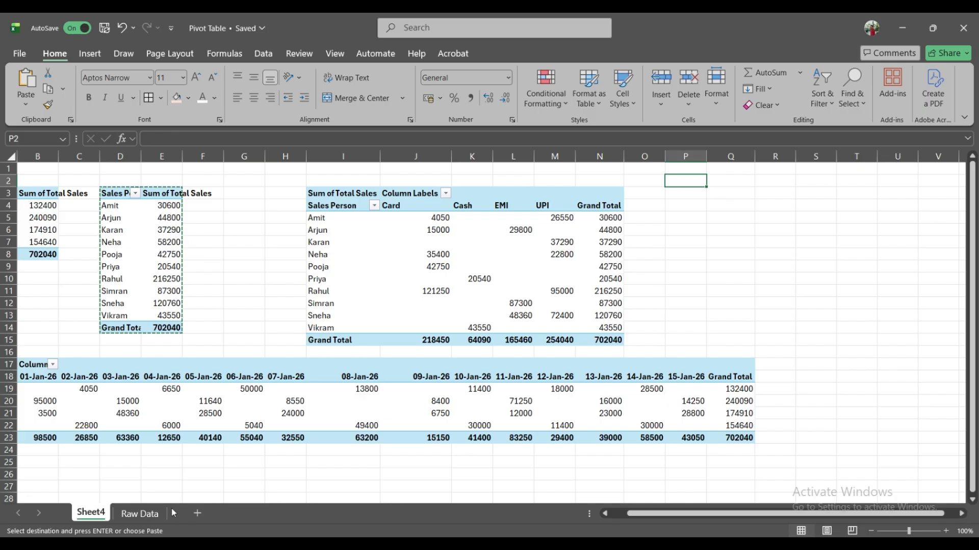
# Examine the State column on the Raw Data sheet by selecting the whole column
pyautogui.click(145, 515)
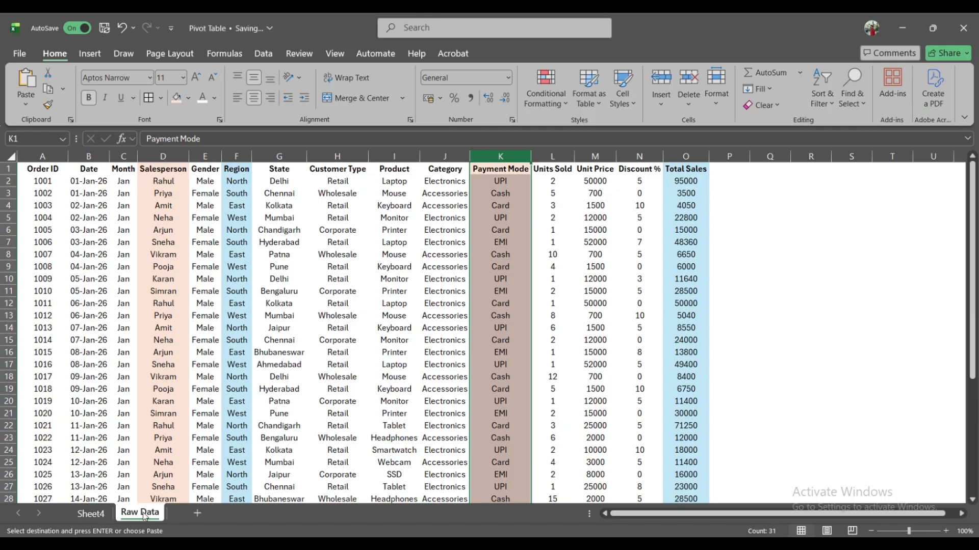
pyautogui.press('Right')
pyautogui.press('Left')
pyautogui.press('Left')
pyautogui.press('Left')
pyautogui.press('Left')
pyautogui.press('Left')
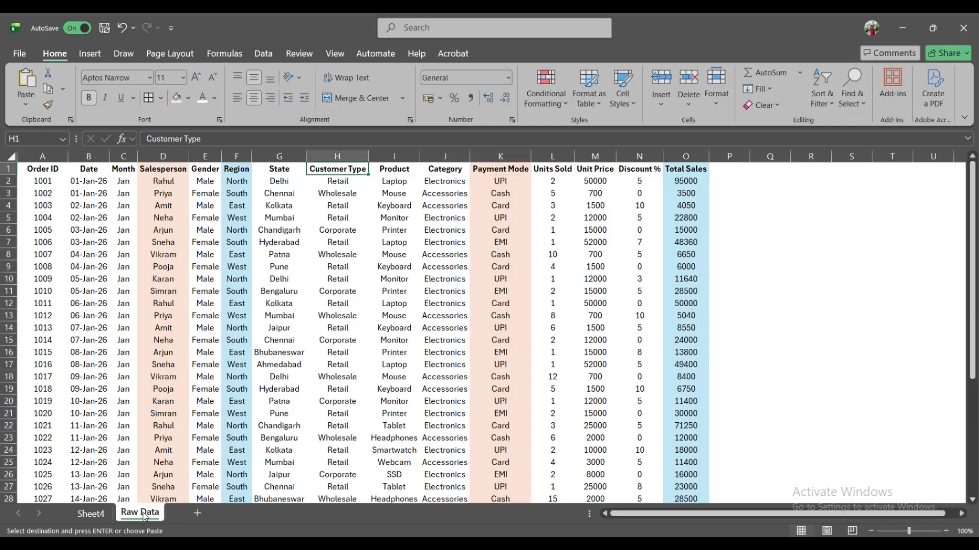
pyautogui.hotkey('ctrl', 'space')
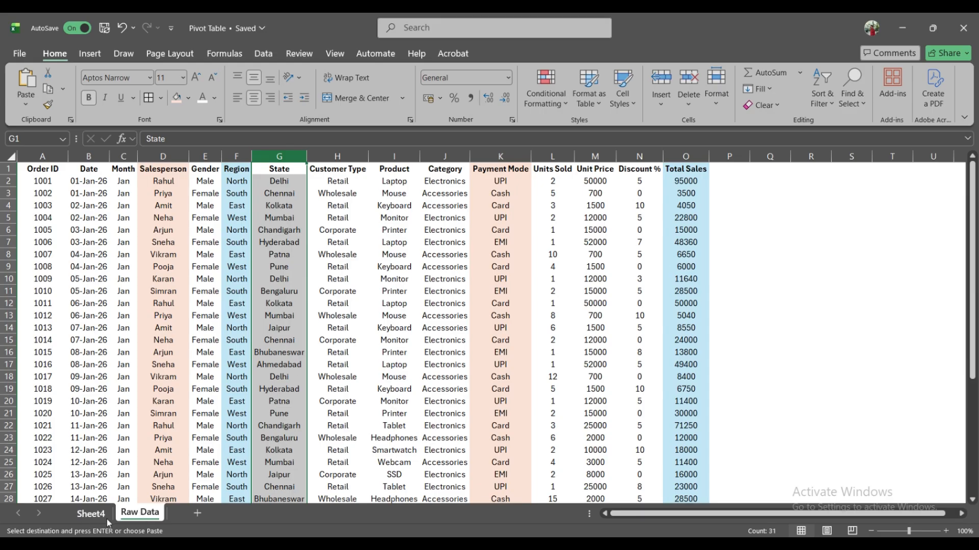
# Copy the Region PivotTable at A3 on Sheet4 and paste the copy at U3
pyautogui.click(91, 513)
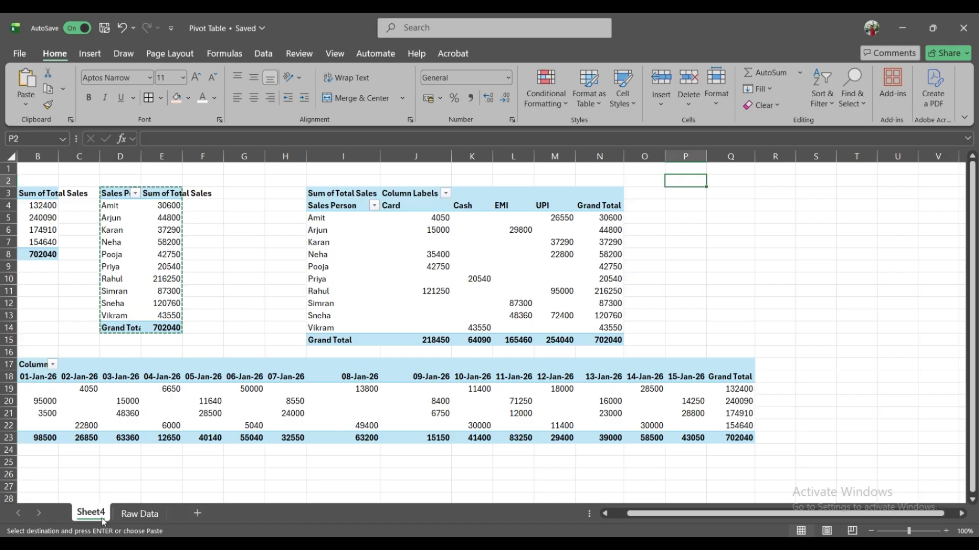
pyautogui.press('Home')
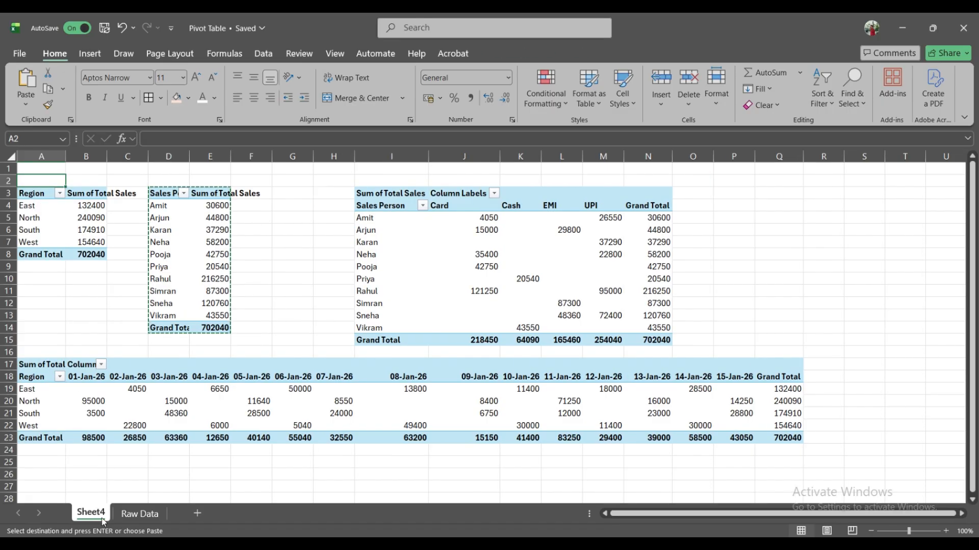
pyautogui.press('Down')
pyautogui.hotkey('ctrl', 'a')
pyautogui.hotkey('ctrl', 'c')
pyautogui.press('Right')
pyautogui.press('Right')
pyautogui.press('Right')
pyautogui.press('Right')
pyautogui.press('Right')
pyautogui.press('Right')
pyautogui.press('Right')
pyautogui.press('Right')
pyautogui.press('Right')
pyautogui.press('Right')
pyautogui.press('Right')
pyautogui.press('Right')
pyautogui.press('Right')
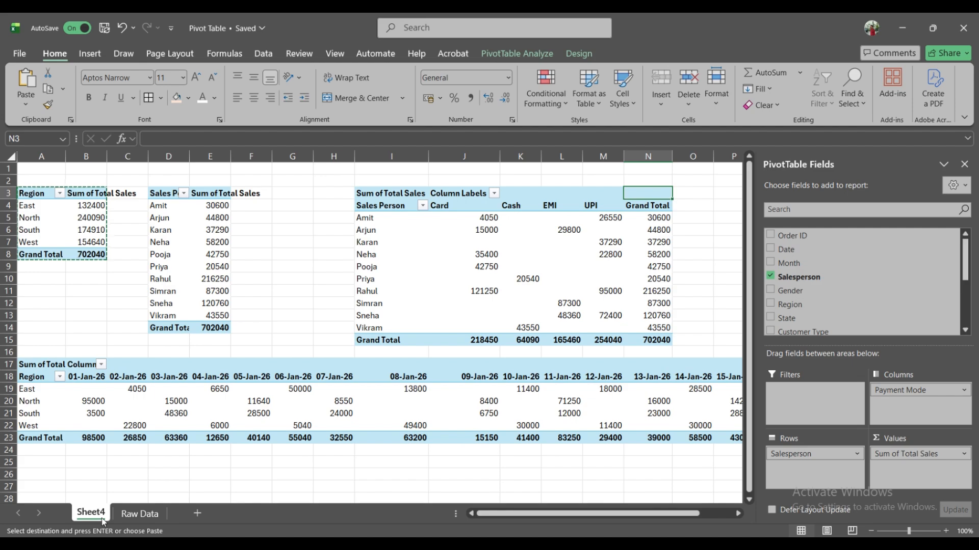
pyautogui.press('Right')
pyautogui.press('Right')
pyautogui.press('Right')
pyautogui.press('Right')
pyautogui.press('Right')
pyautogui.press('Right')
pyautogui.press('Right')
pyautogui.press('Right')
pyautogui.press('Right')
pyautogui.press('Right')
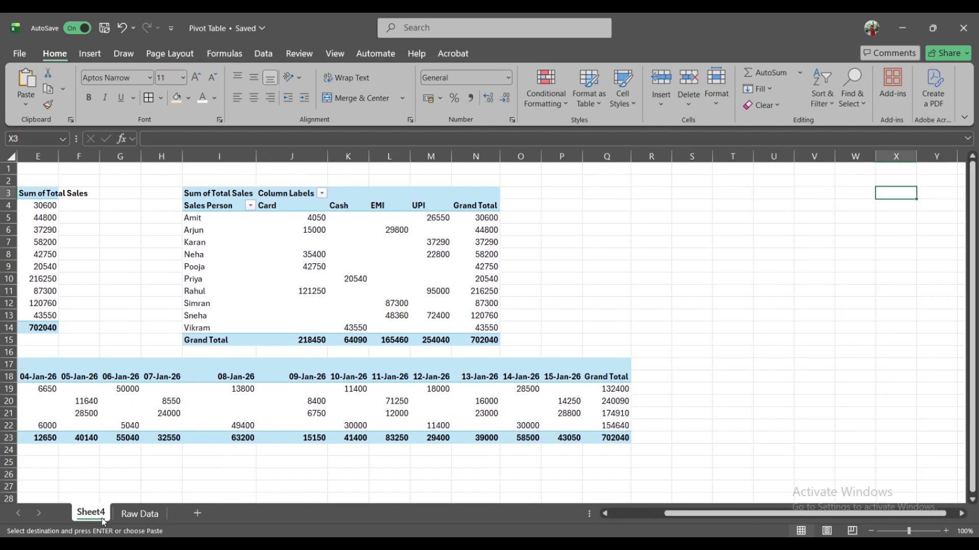
pyautogui.press('Left')
pyautogui.press('Left')
pyautogui.press('Left')
pyautogui.press('Left')
pyautogui.press('Right')
pyautogui.press('Return')
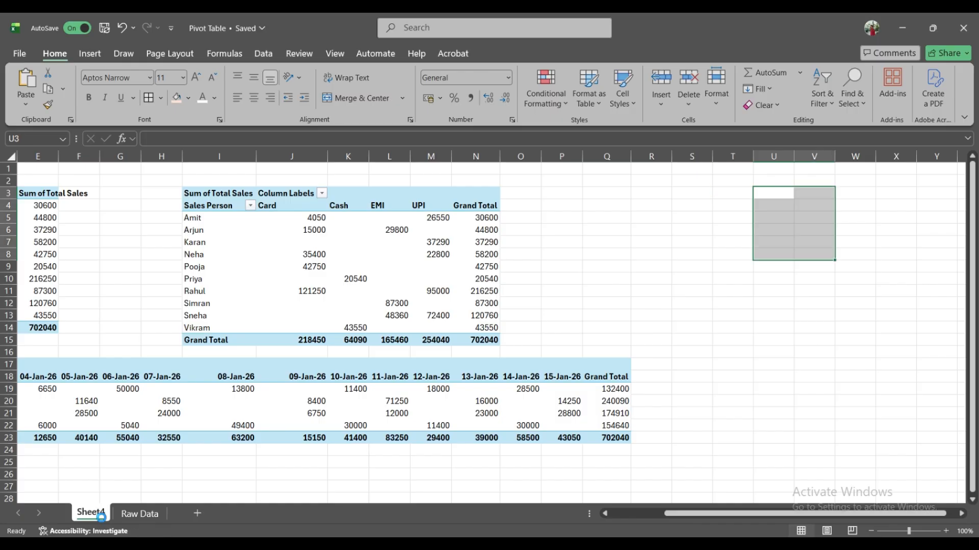
# AutoFit the column widths to the Region PivotTable copy at U3
pyautogui.hotkey('alt', 'o')
pyautogui.press('c')
pyautogui.press('a')
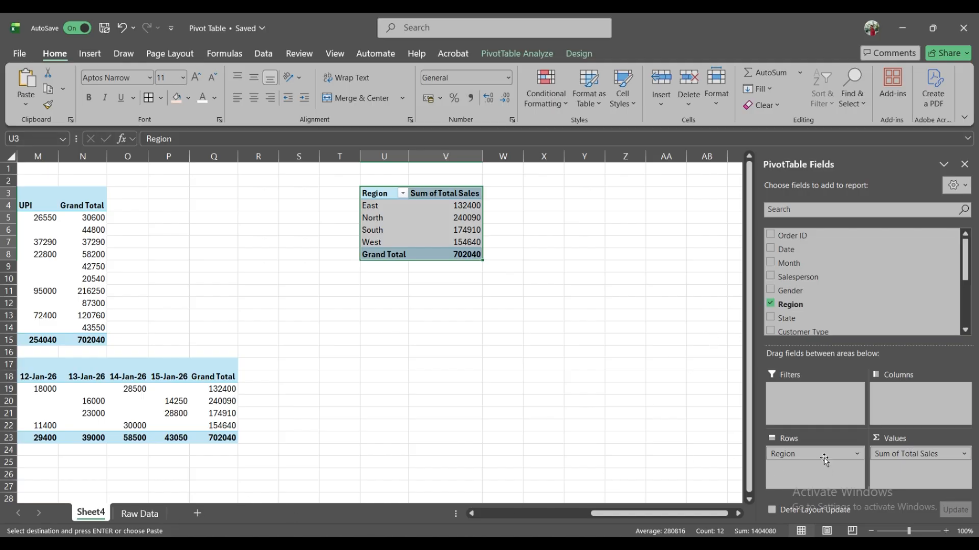
# Replace the Region field with State in the rows of the PivotTable at U3, searching the fields for "sta"
pyautogui.scroll(-1, 851, 321)
pyautogui.click(836, 273)
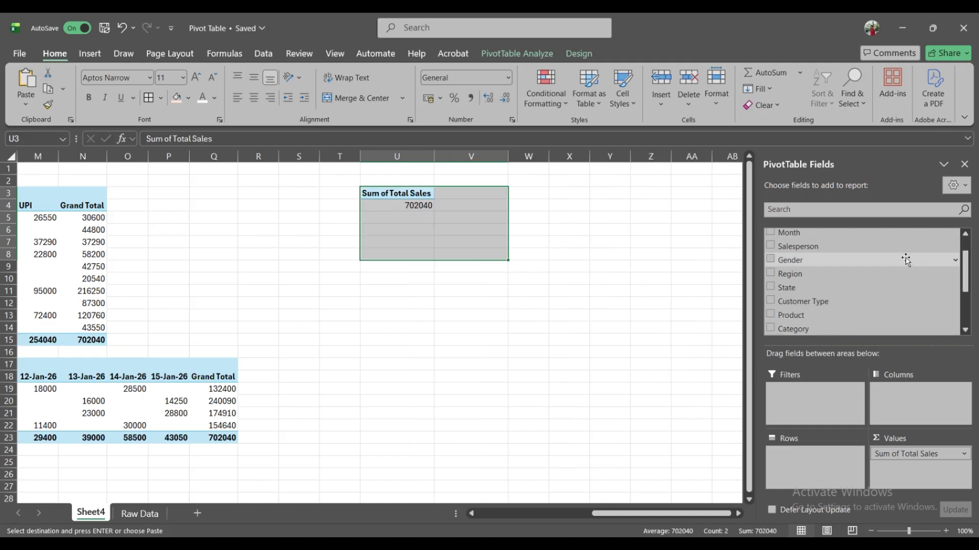
pyautogui.click(823, 211)
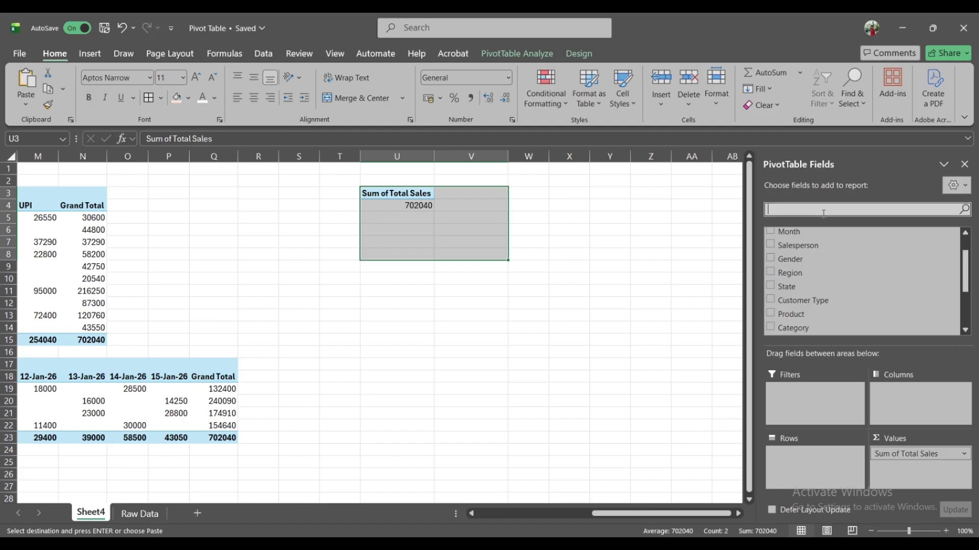
pyautogui.write('sta')
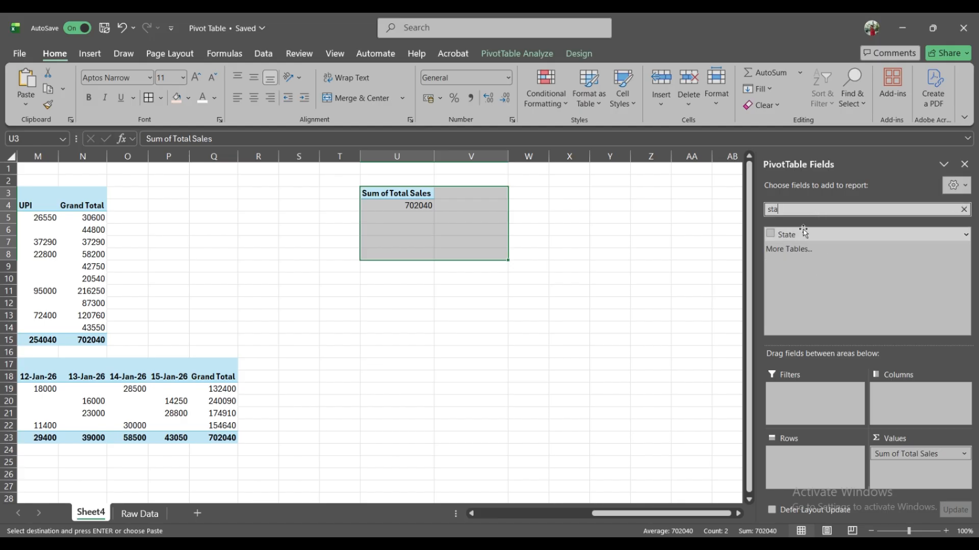
pyautogui.moveTo(802, 233); pyautogui.dragTo(804, 367)
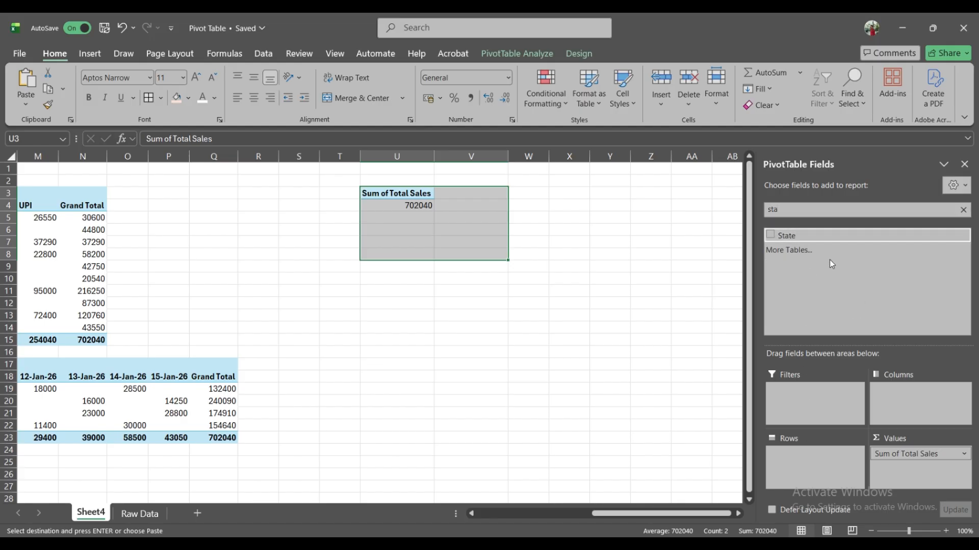
pyautogui.moveTo(811, 236); pyautogui.dragTo(799, 463)
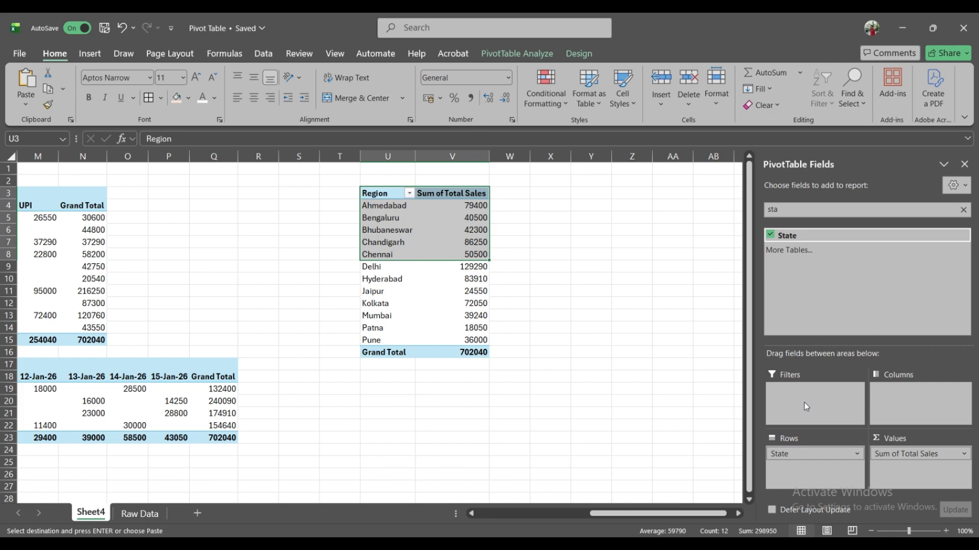
# Add Region as a report filter to the State PivotTable at U3, searching the fields for "re"
pyautogui.click(795, 210)
pyautogui.press('BackSpace')
pyautogui.press('BackSpace')
pyautogui.press('BackSpace')
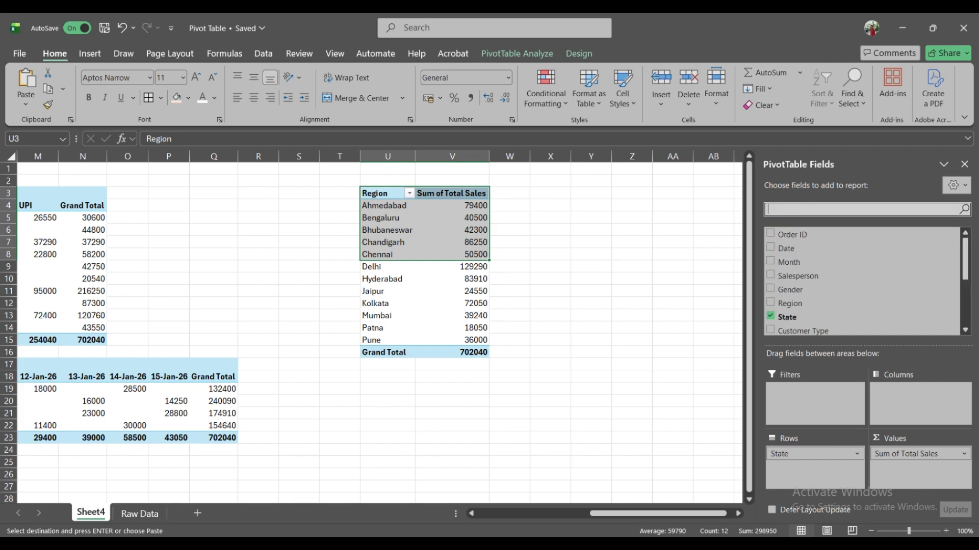
pyautogui.write('re')
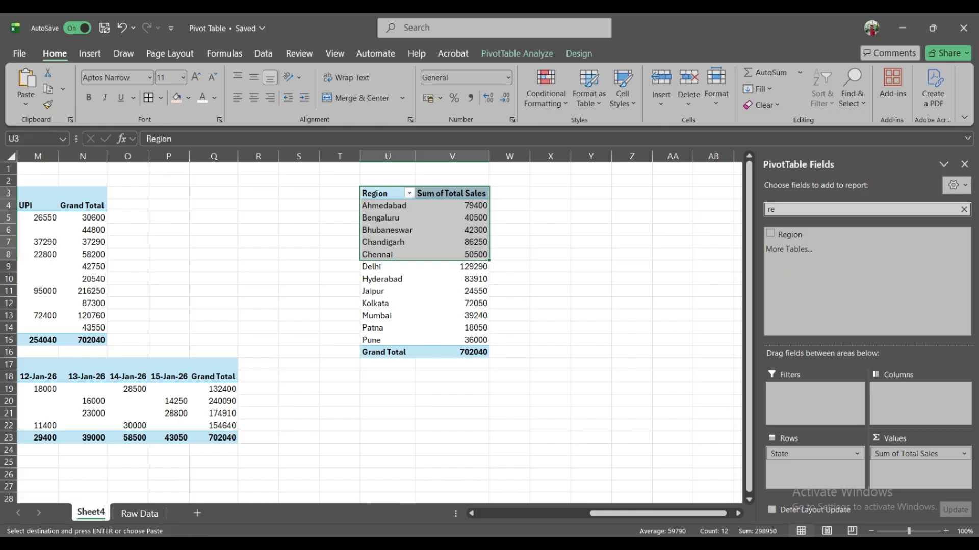
pyautogui.moveTo(770, 234); pyautogui.dragTo(796, 408)
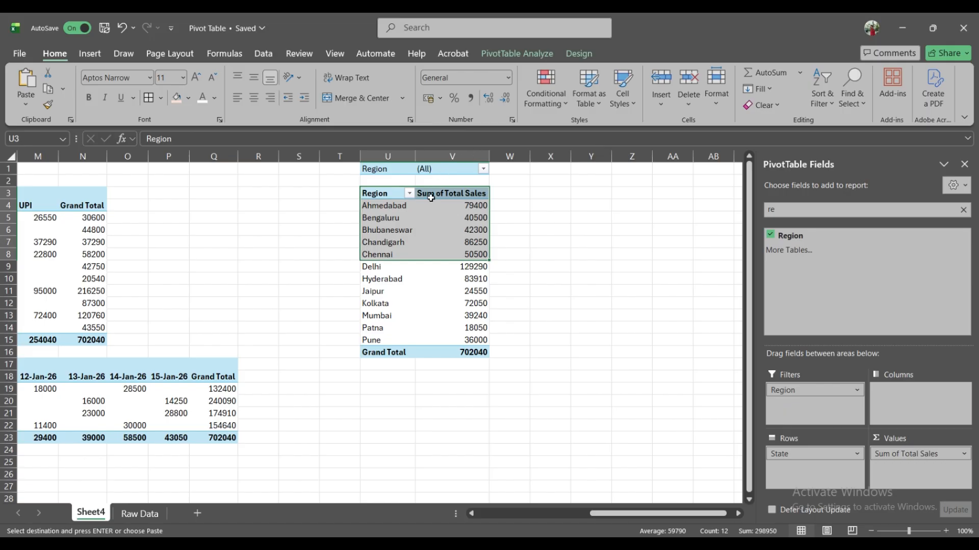
# Enable multiple-item selection in the Region report filter above the State PivotTable and filter it to East only
pyautogui.click(400, 213)
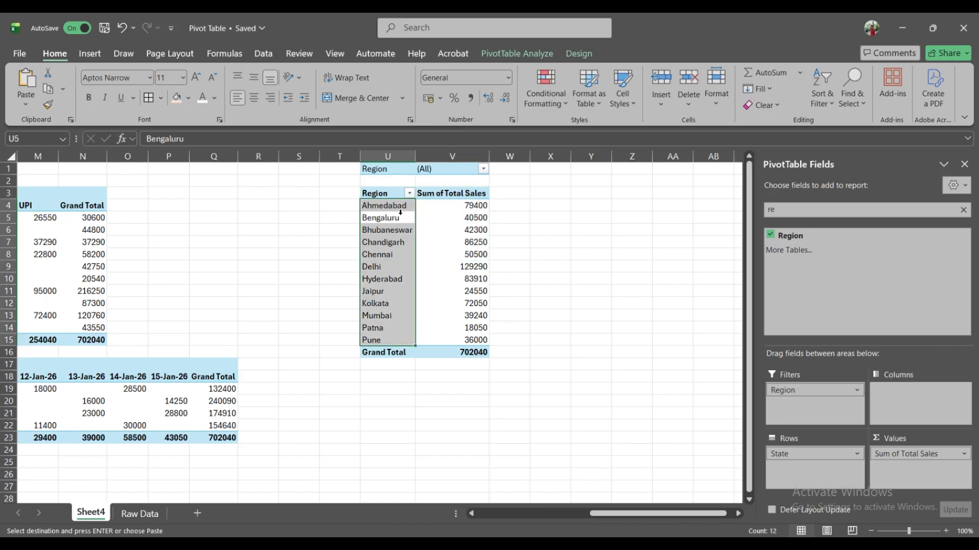
pyautogui.press('Right')
pyautogui.press('Up')
pyautogui.press('Up')
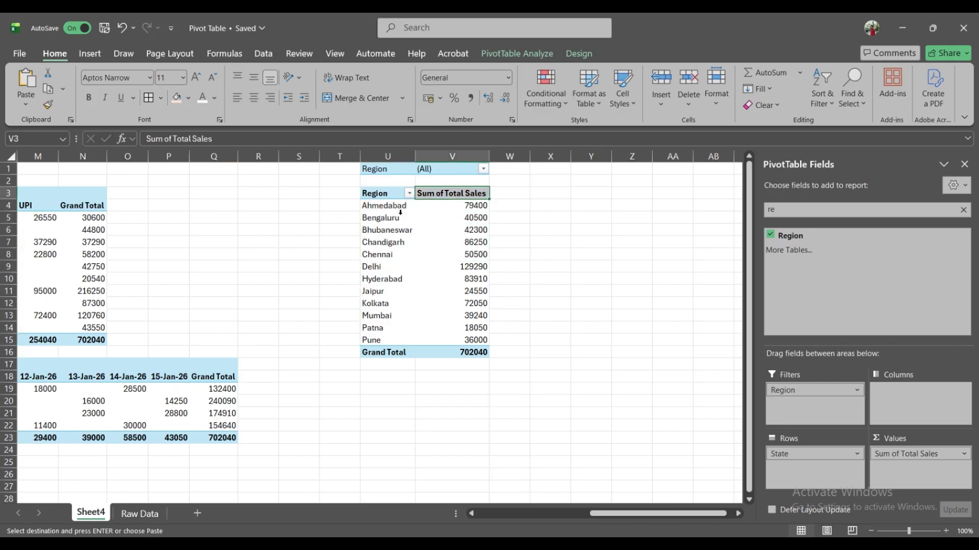
pyautogui.click(481, 169)
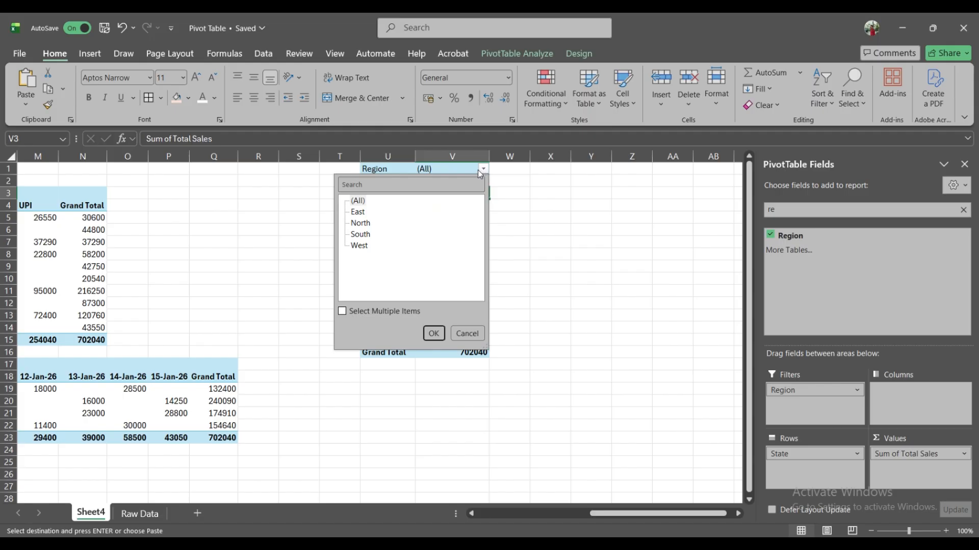
pyautogui.click(343, 312)
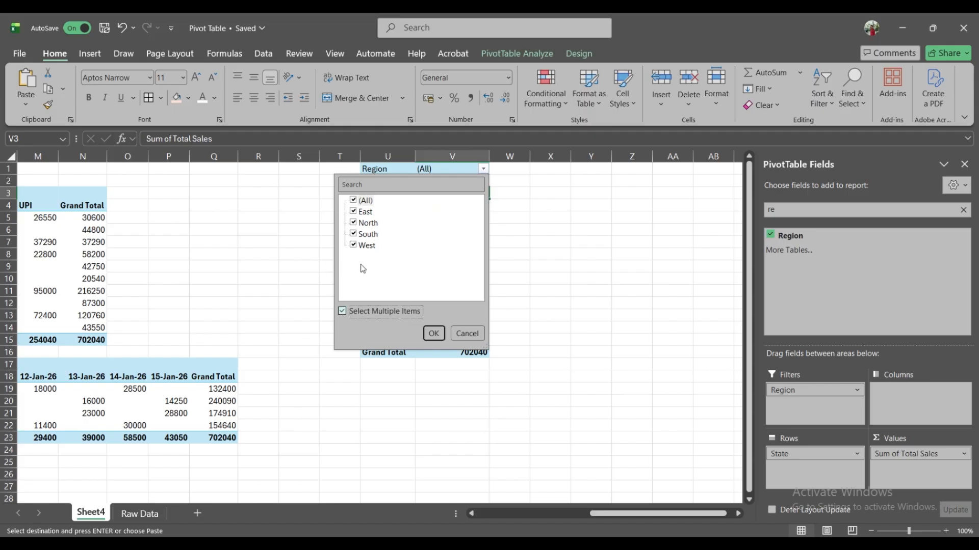
pyautogui.click(355, 202)
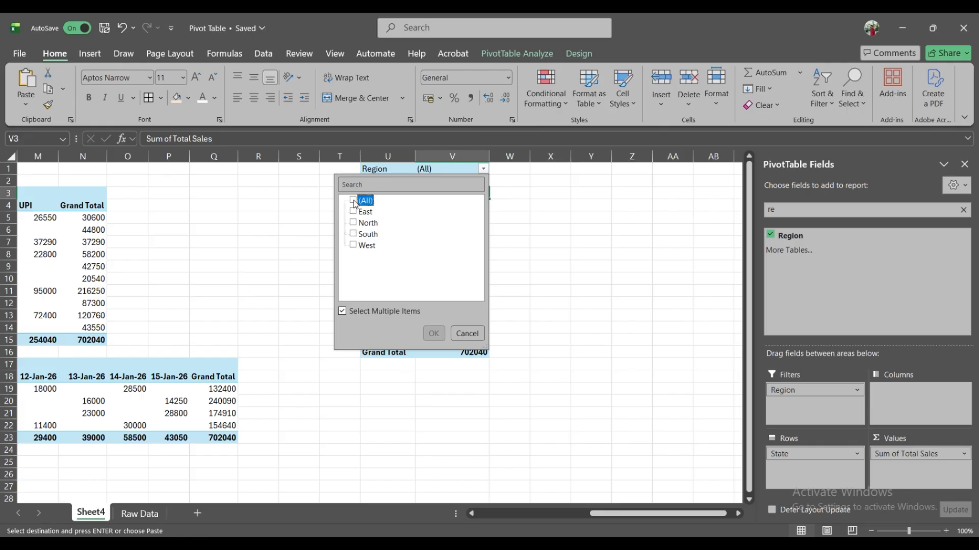
pyautogui.click(353, 212)
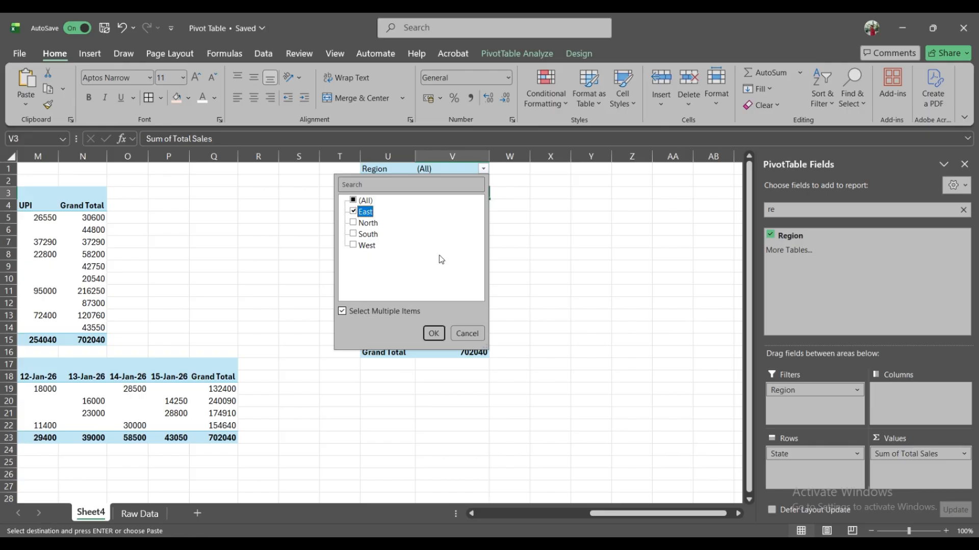
pyautogui.click(433, 334)
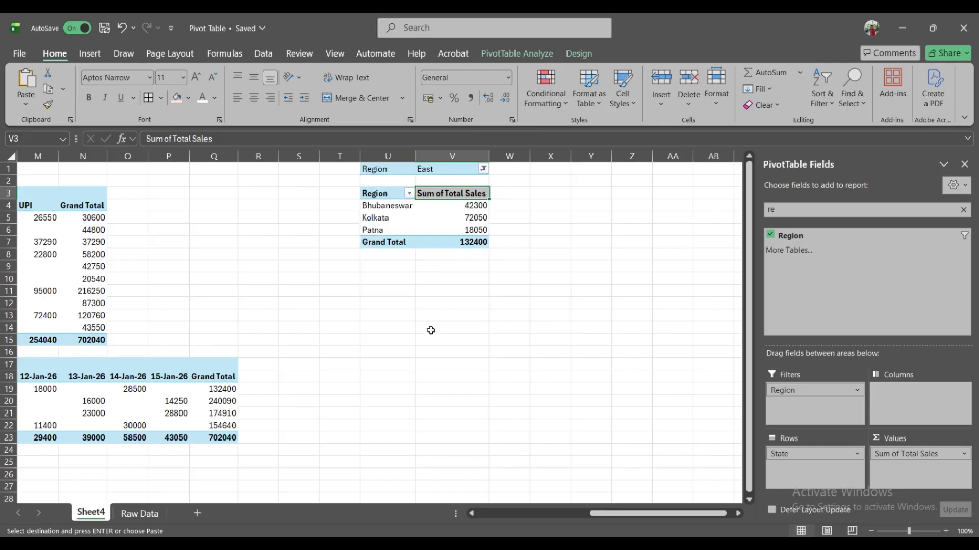
# Examine the states and their sales listed for the East region in the filtered PivotTable
pyautogui.press('Down')
pyautogui.press('Left')
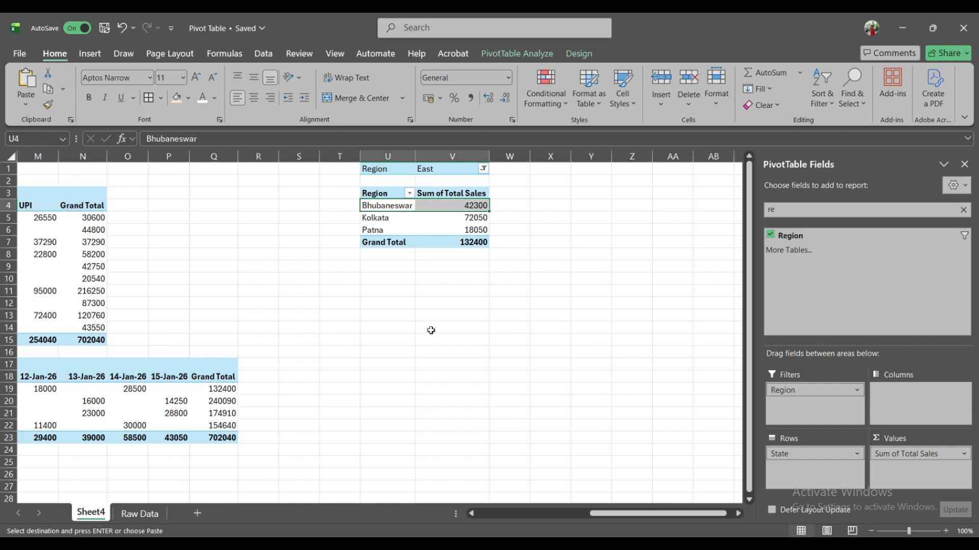
pyautogui.press('Down')
pyautogui.press('Up')
pyautogui.press('Down')
pyautogui.press('Down')
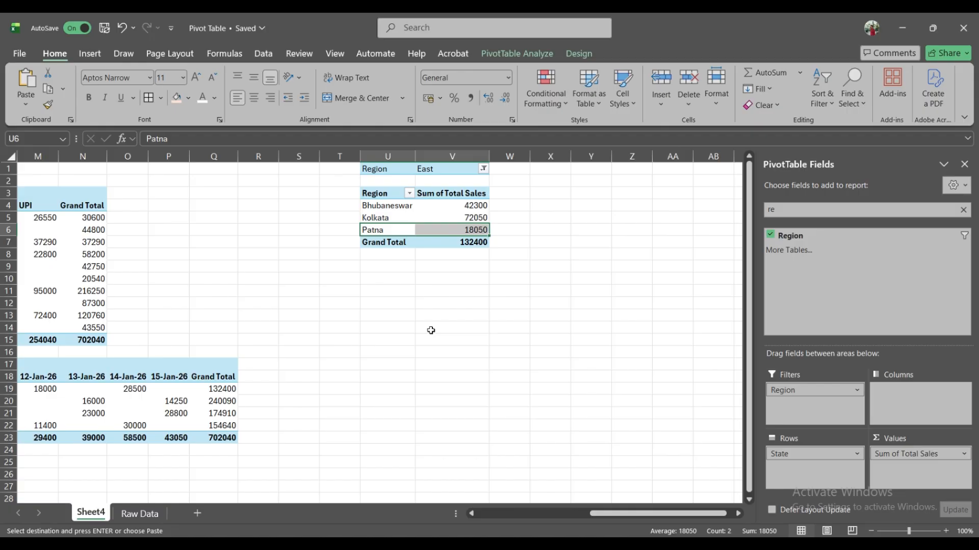
pyautogui.press('Up')
pyautogui.press('Up')
pyautogui.press('Right')
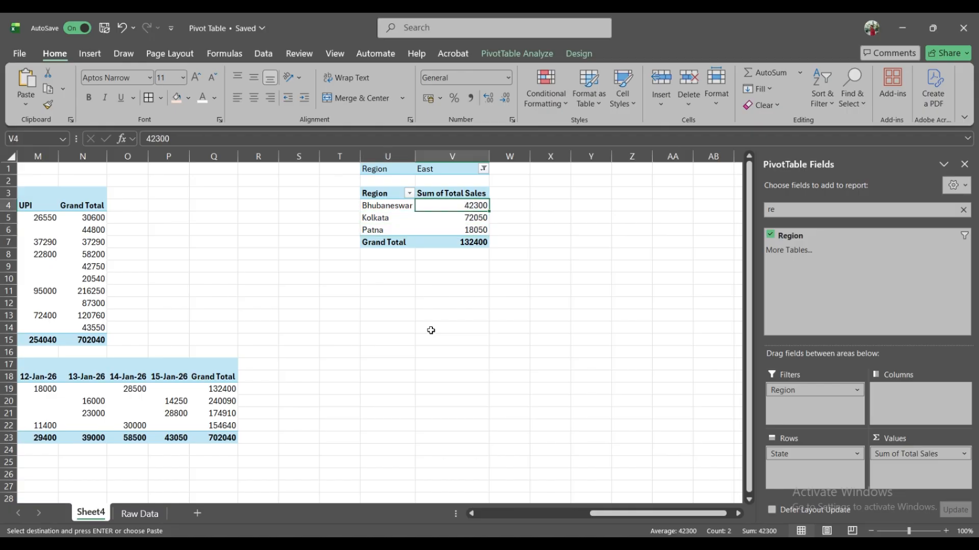
# Switch the Region report filter in V1 from East to North
pyautogui.press('Up')
pyautogui.press('Up')
pyautogui.press('Up')
pyautogui.hotkey('alt', 'Down')
pyautogui.press('Down')
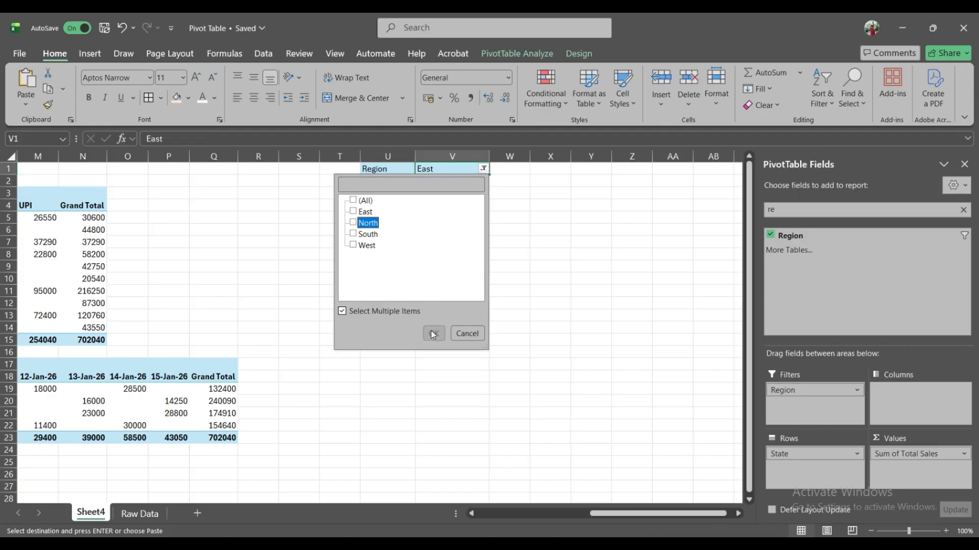
pyautogui.click(433, 334)
# Examine the states and their sales listed for the North region in the filtered PivotTable
pyautogui.press('Down')
pyautogui.press('Down')
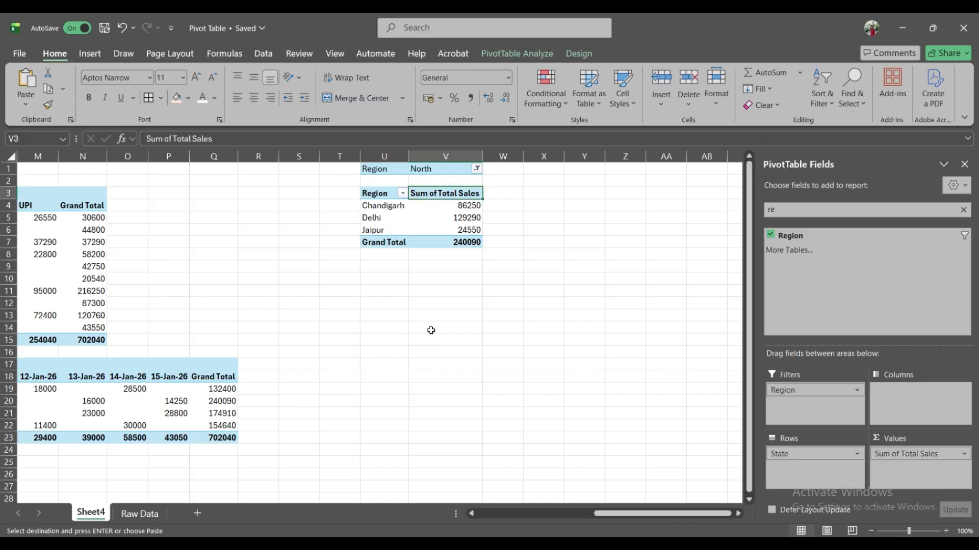
pyautogui.press('Left')
pyautogui.press('Down')
pyautogui.press('Down')
pyautogui.press('Down')
pyautogui.press('Right')
pyautogui.press('Up')
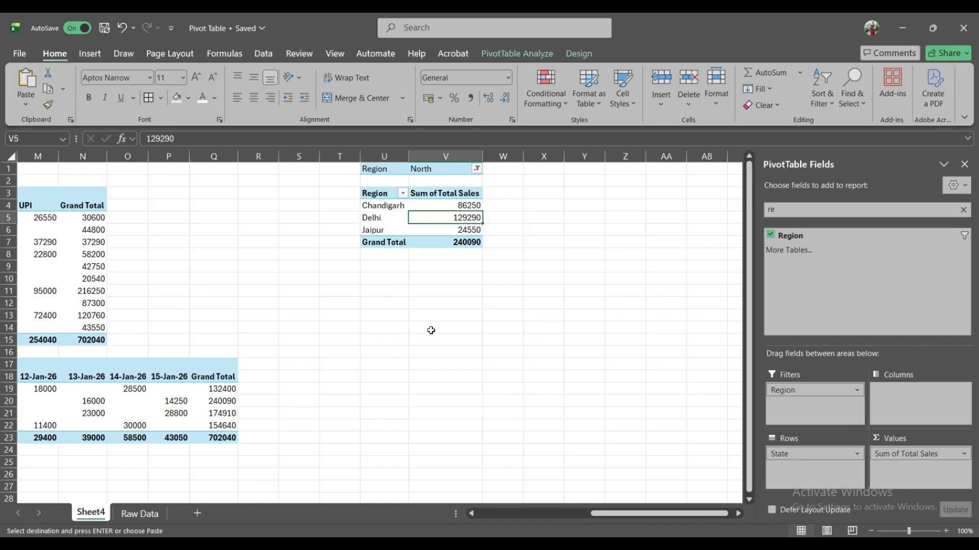
pyautogui.press('Up')
pyautogui.press('Down')
pyautogui.press('Down')
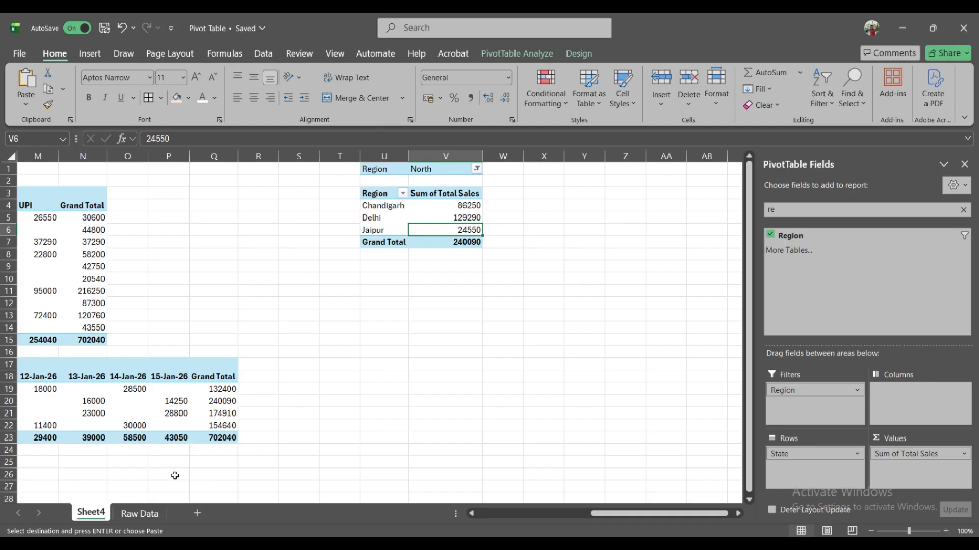
# Examine the Product column on the Raw Data sheet and return to cell A1
pyautogui.click(154, 512)
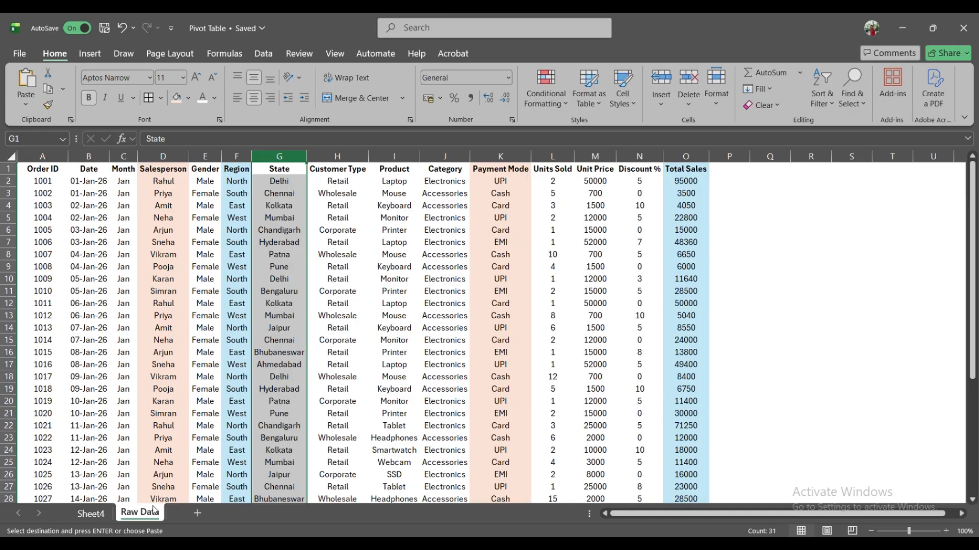
pyautogui.press('Right')
pyautogui.press('Right')
pyautogui.press('Right')
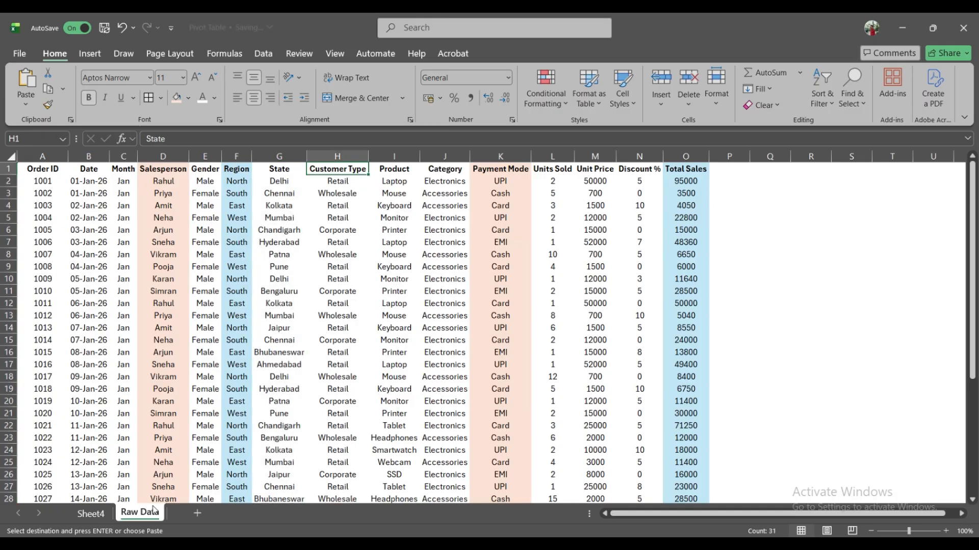
pyautogui.press('Left')
pyautogui.press('Down')
pyautogui.press('Down')
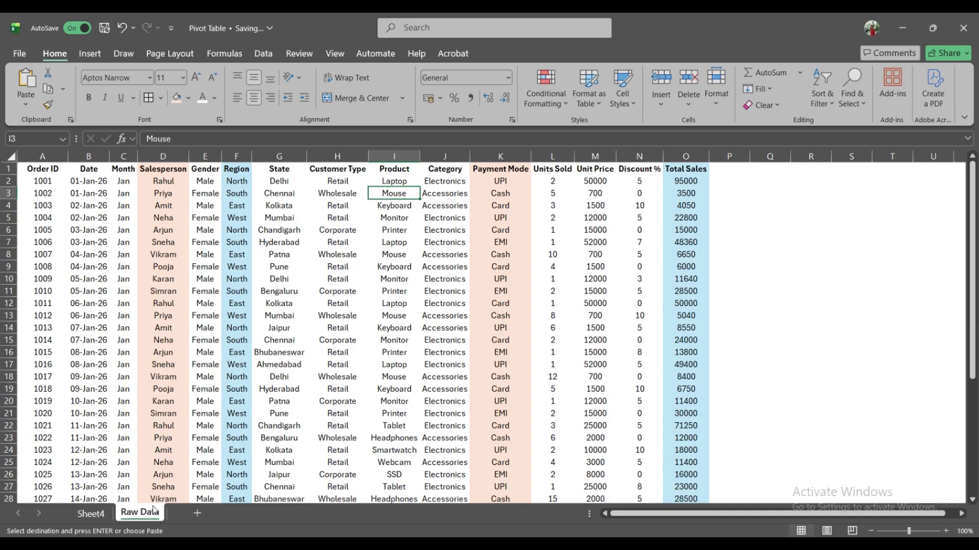
pyautogui.press('Down')
pyautogui.hotkey('ctrl', 'Home')
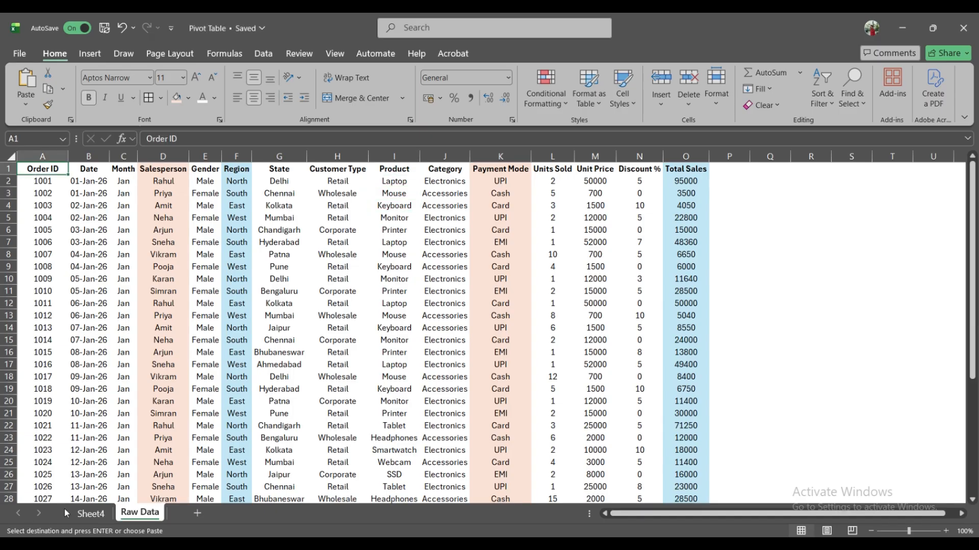
# Copy the Salesperson PivotTable at D3 on Sheet4 and paste the copy at U11, below the State PivotTable
pyautogui.click(95, 515)
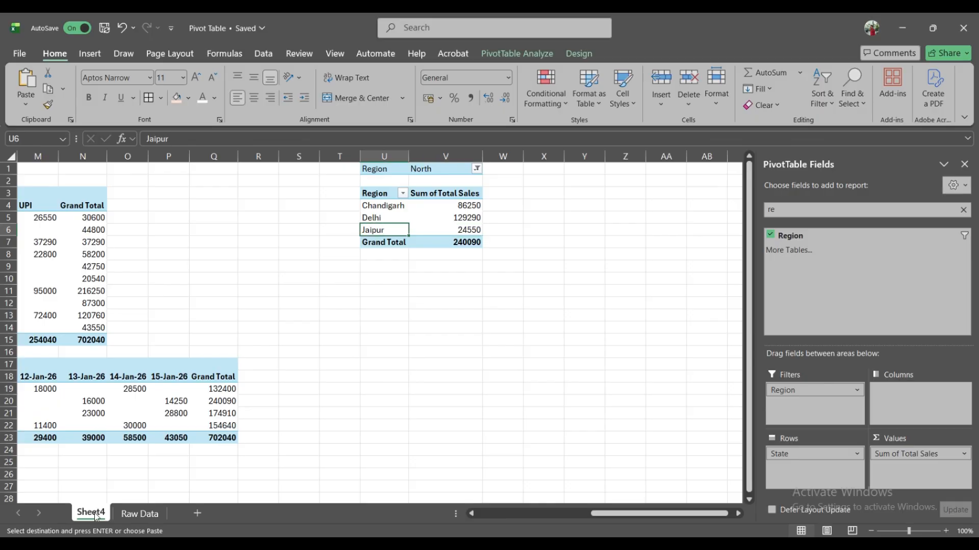
pyautogui.press('Up')
pyautogui.press('Up')
pyautogui.press('Up')
pyautogui.press('Left')
pyautogui.press('Left')
pyautogui.press('Left')
pyautogui.press('Left')
pyautogui.press('Left')
pyautogui.press('Left')
pyautogui.press('Left')
pyautogui.press('Left')
pyautogui.press('Left')
pyautogui.press('Left')
pyautogui.press('Left')
pyautogui.press('Left')
pyautogui.press('Left')
pyautogui.press('Left')
pyautogui.press('Left')
pyautogui.press('Left')
pyautogui.press('Left')
pyautogui.press('Left')
pyautogui.press('Left')
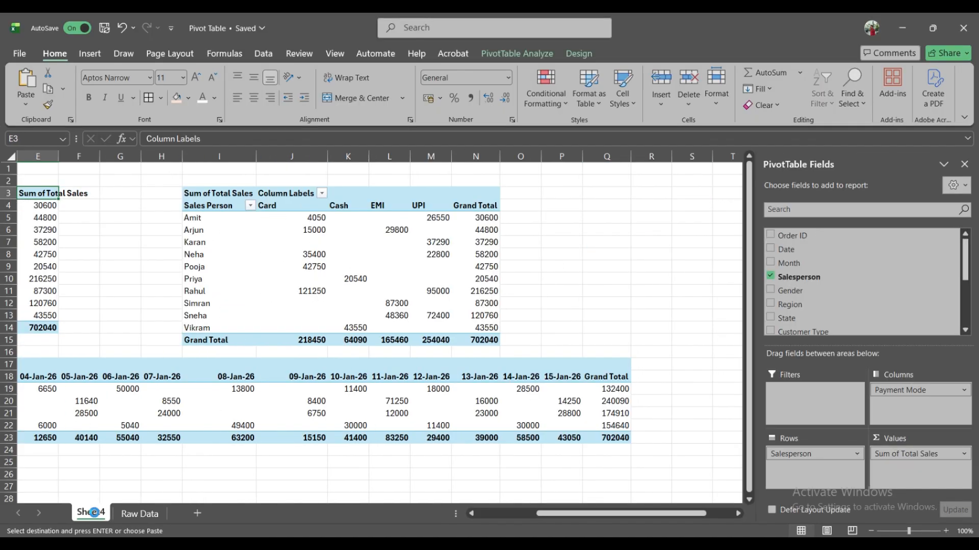
pyautogui.press('Right')
pyautogui.press('Right')
pyautogui.hotkey('ctrl', 'a')
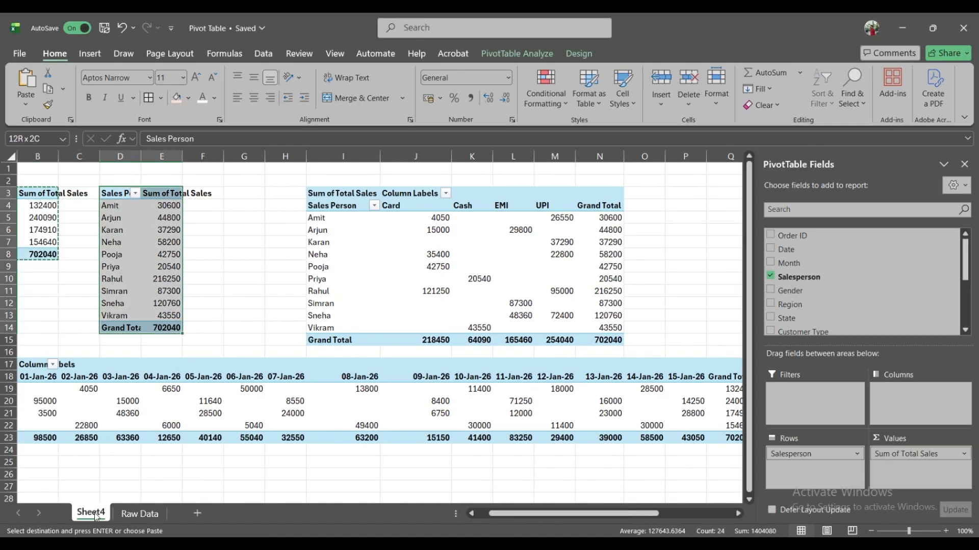
pyautogui.hotkey('ctrl', 'c')
pyautogui.press('Right')
pyautogui.press('Right')
pyautogui.press('Right')
pyautogui.press('Right')
pyautogui.press('Right')
pyautogui.press('Right')
pyautogui.press('Right')
pyautogui.press('Right')
pyautogui.press('Right')
pyautogui.press('Right')
pyautogui.press('Right')
pyautogui.press('Right')
pyautogui.press('Right')
pyautogui.press('Right')
pyautogui.press('Right')
pyautogui.press('Right')
pyautogui.press('Right')
pyautogui.press('Right')
pyautogui.press('Right')
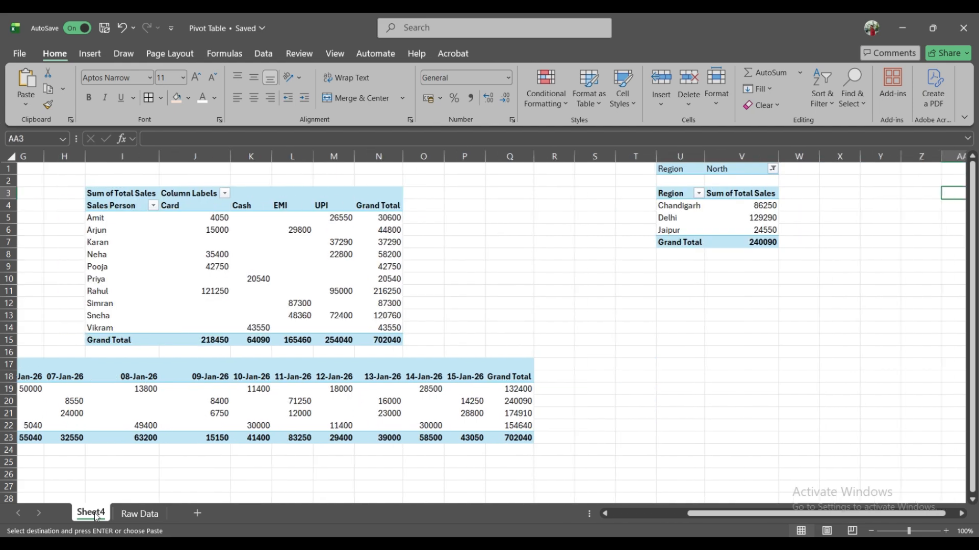
pyautogui.press('Down')
pyautogui.press('Down')
pyautogui.press('Down')
pyautogui.press('Down')
pyautogui.press('Down')
pyautogui.press('Down')
pyautogui.press('Down')
pyautogui.press('Down')
pyautogui.press('Down')
pyautogui.press('Down')
pyautogui.press('Left')
pyautogui.press('Left')
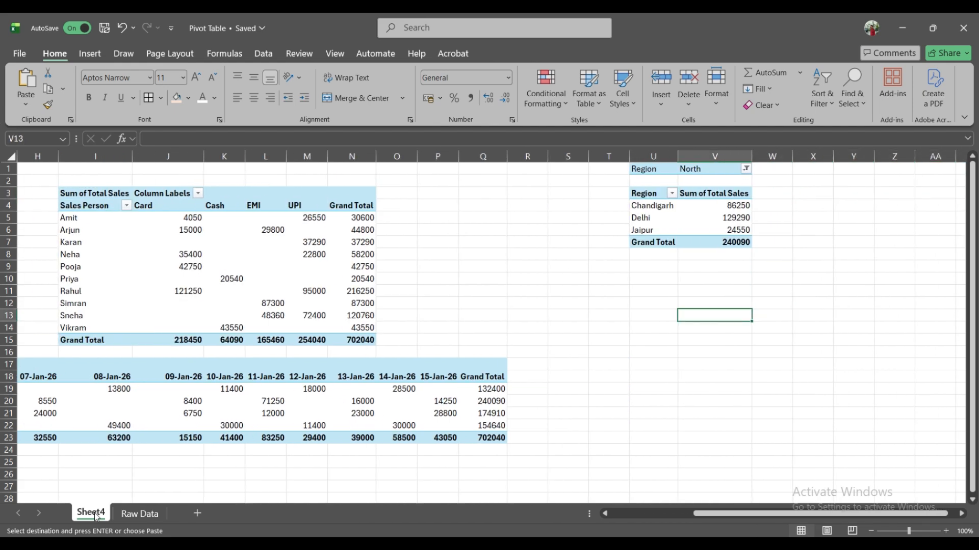
pyautogui.press('Up')
pyautogui.press('Up')
pyautogui.hotkey('ctrl', 'v')
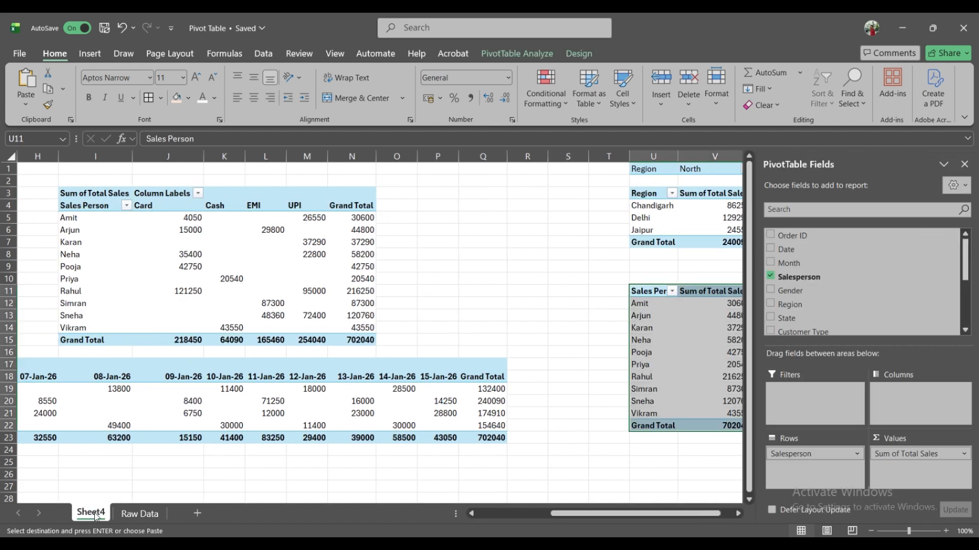
pyautogui.press('Right')
pyautogui.press('Right')
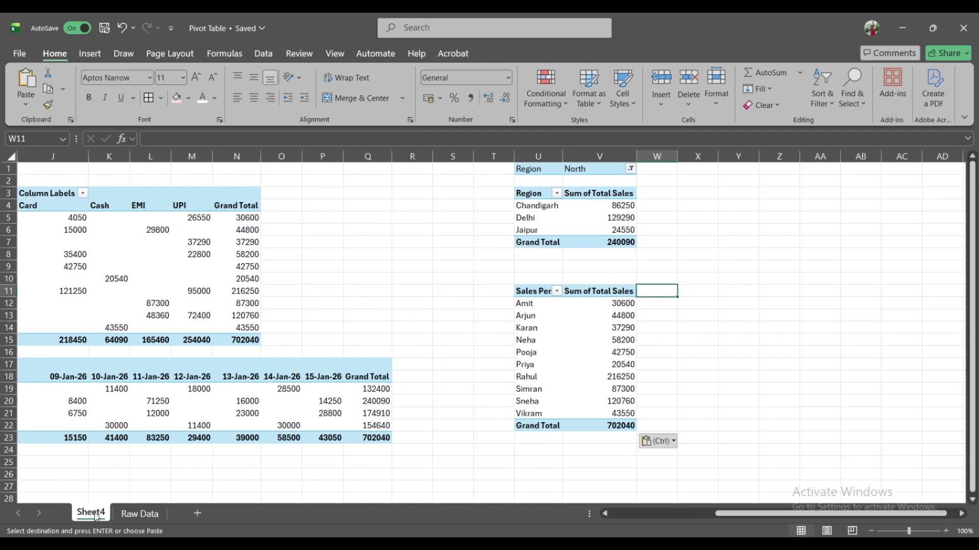
pyautogui.press('ctrl')
pyautogui.press('Escape')
pyautogui.press('Left')
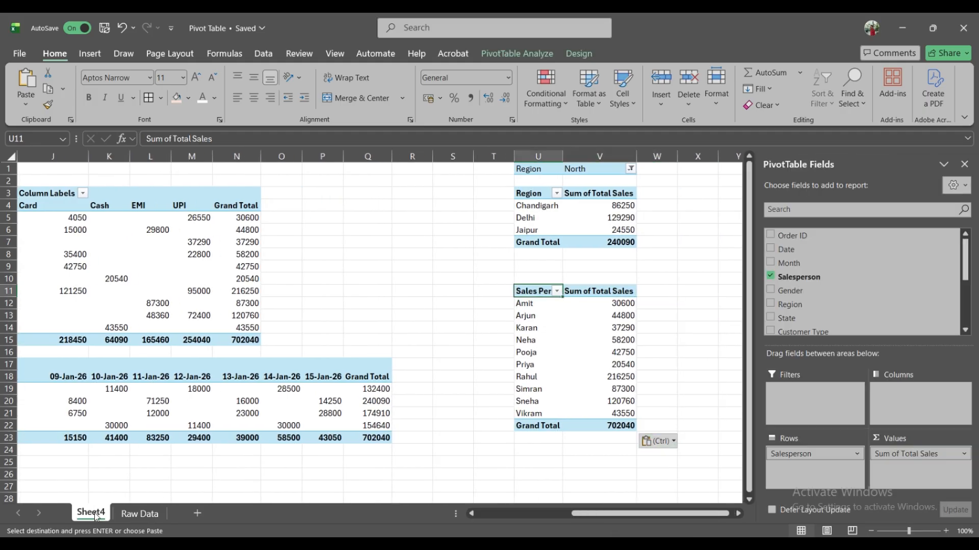
pyautogui.press('Left')
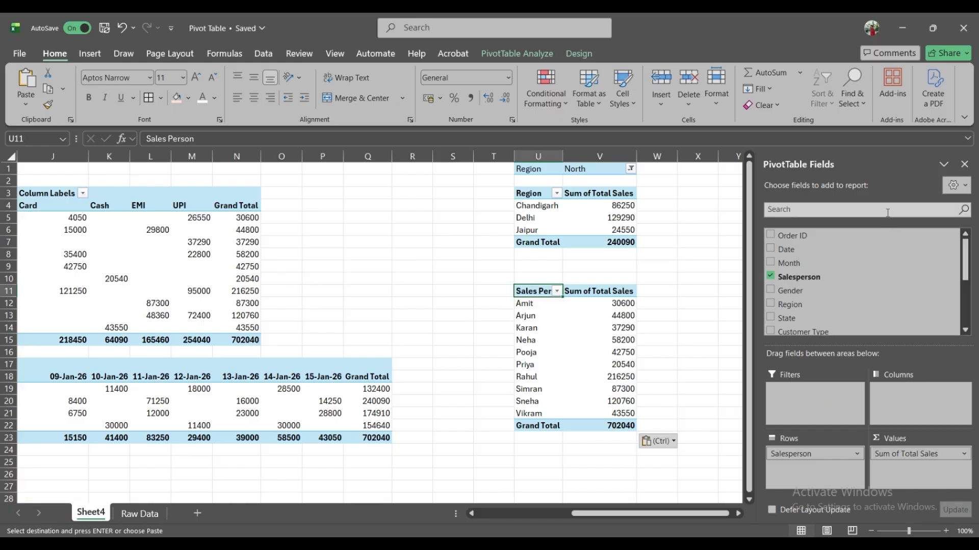
# Add Product to the columns of the Salesperson PivotTable at U11, searching the fields for "pr"
pyautogui.click(136, 515)
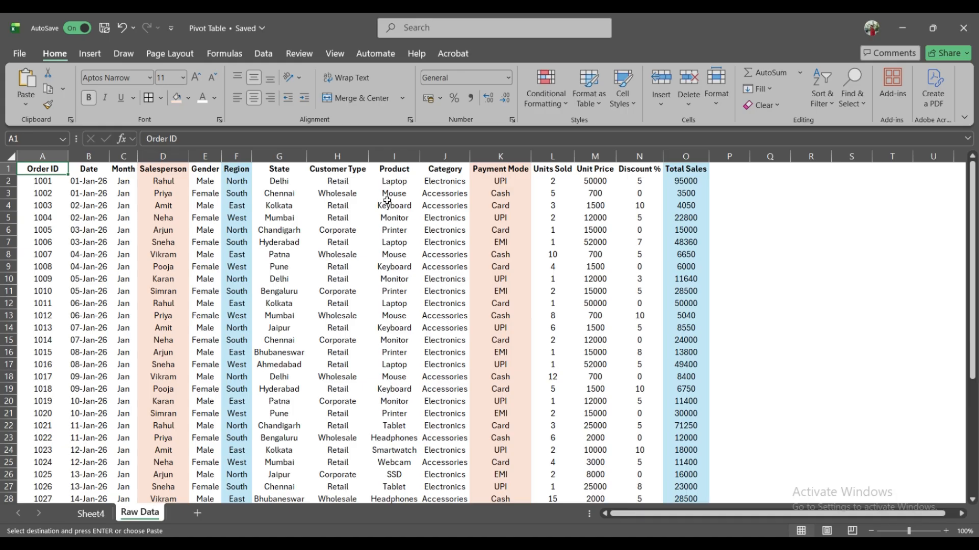
pyautogui.click(91, 513)
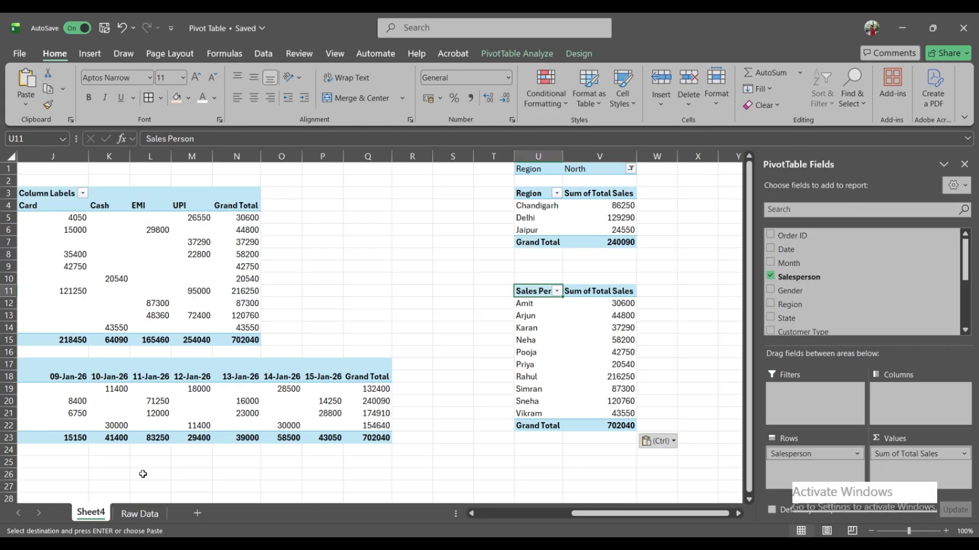
pyautogui.click(796, 209)
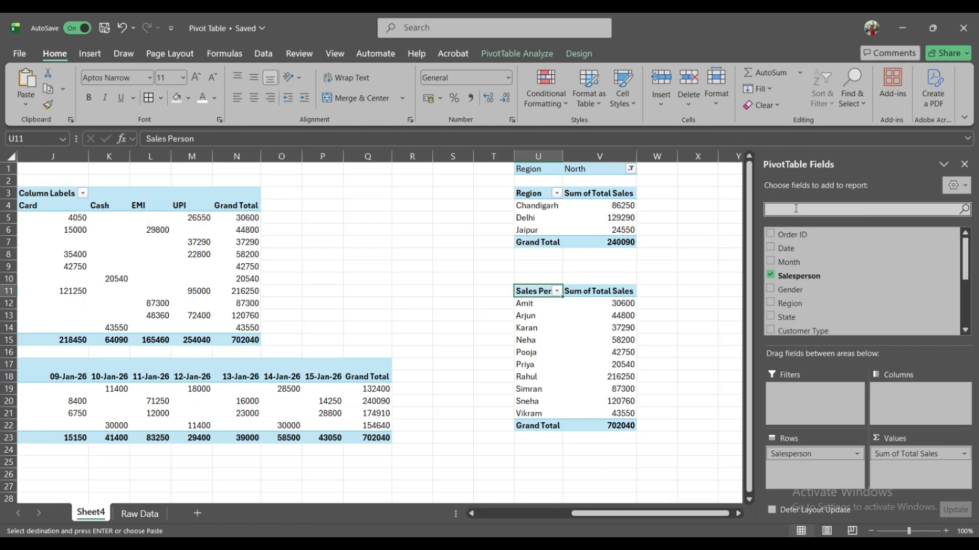
pyautogui.write('pr')
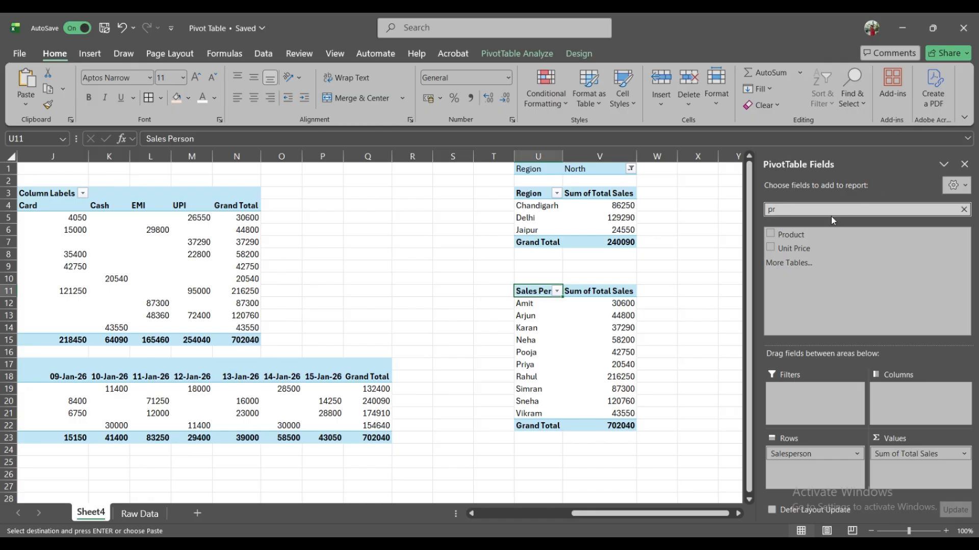
pyautogui.moveTo(823, 235); pyautogui.dragTo(898, 395)
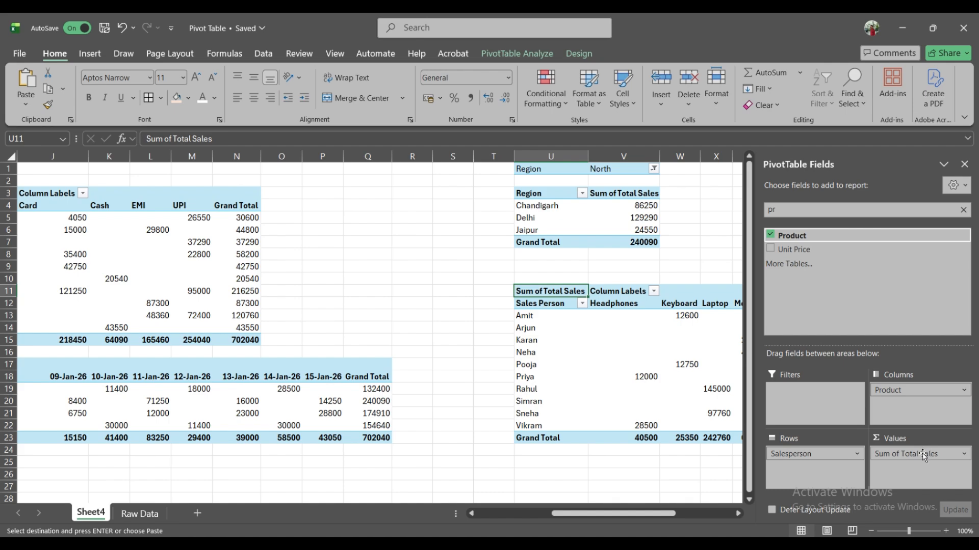
# Replace Sum of Total Sales with a count of Product in the values of the PivotTable at U11
pyautogui.moveTo(926, 450); pyautogui.dragTo(890, 305)
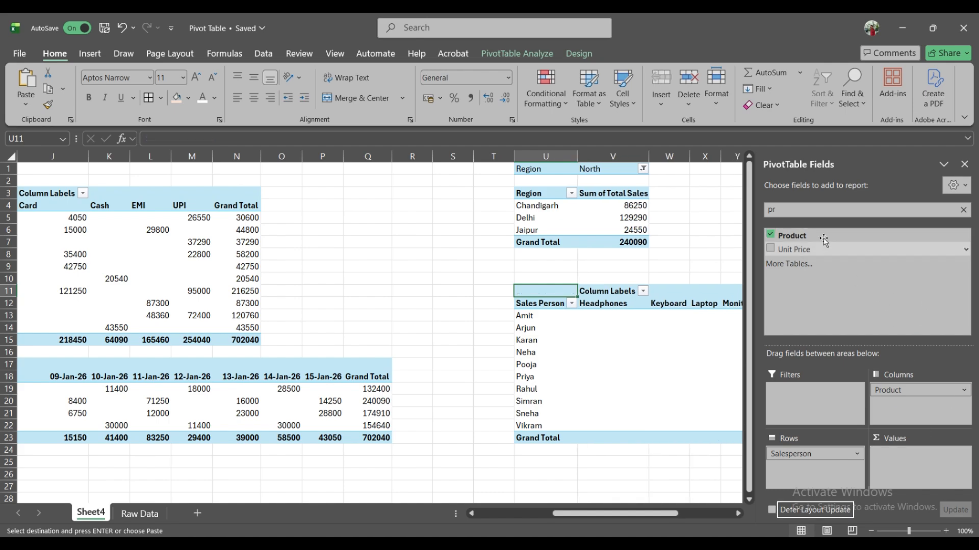
pyautogui.moveTo(810, 235); pyautogui.dragTo(896, 458)
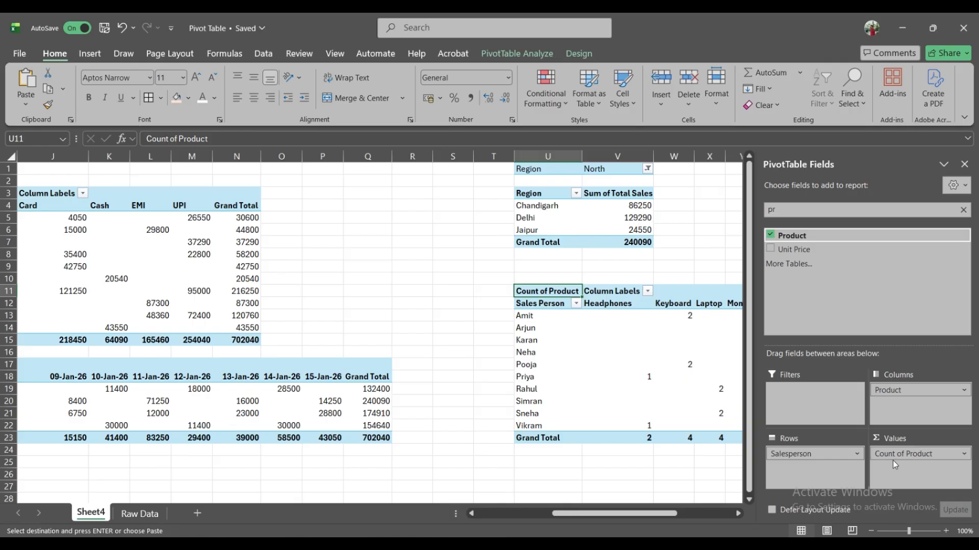
pyautogui.press('Down')
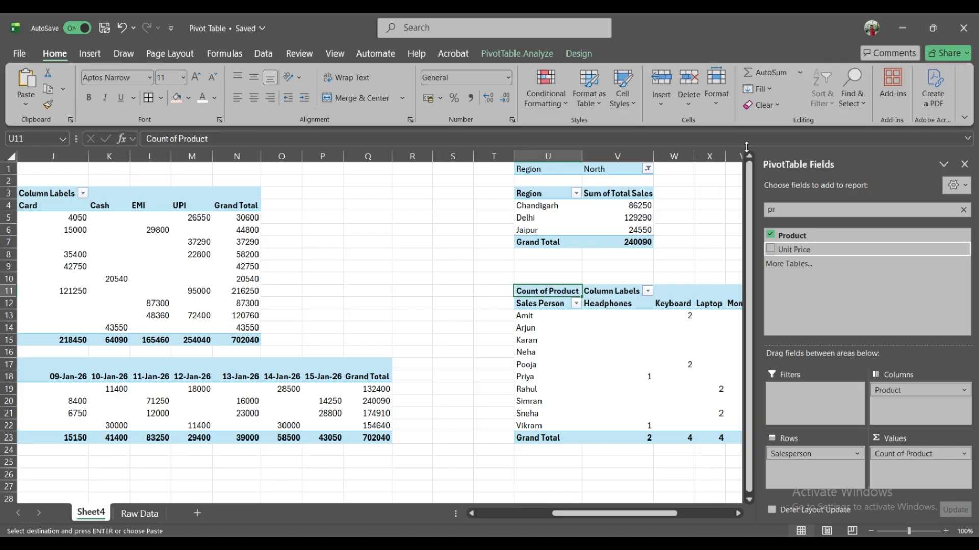
# Examine the product columns of the PivotTable at U11, from Headphones across to the Grand Total
pyautogui.click(662, 263)
pyautogui.press('Down')
pyautogui.press('Down')
pyautogui.press('Down')
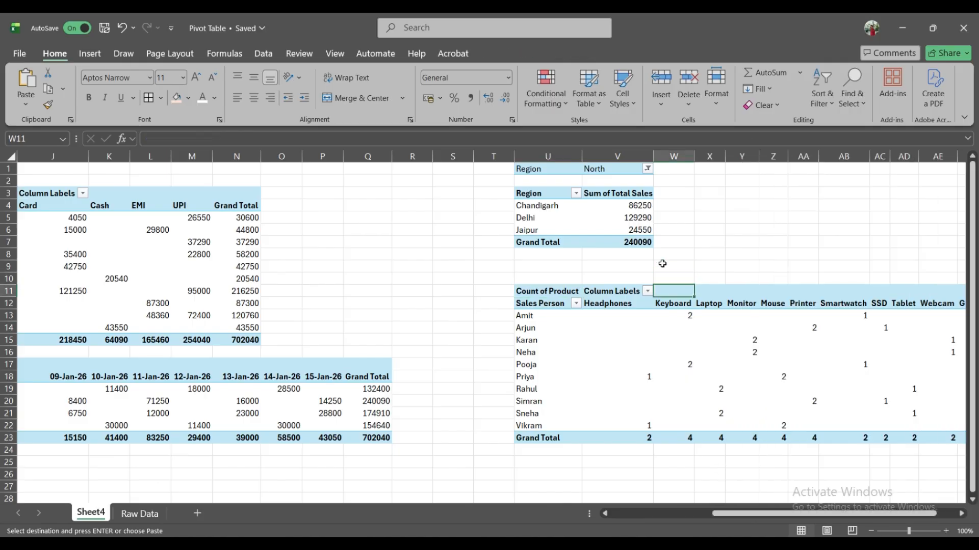
pyautogui.press('Left')
pyautogui.press('Left')
pyautogui.press('Right')
pyautogui.press('Left')
pyautogui.press('Right')
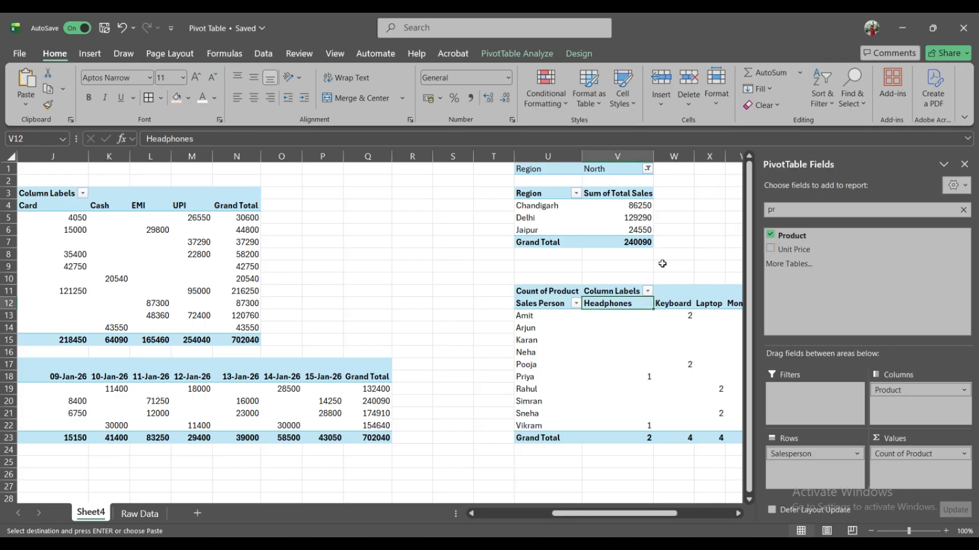
pyautogui.press('Right')
pyautogui.press('Right')
pyautogui.press('Down')
pyautogui.press('Right')
pyautogui.press('Right')
pyautogui.press('Right')
pyautogui.press('Right')
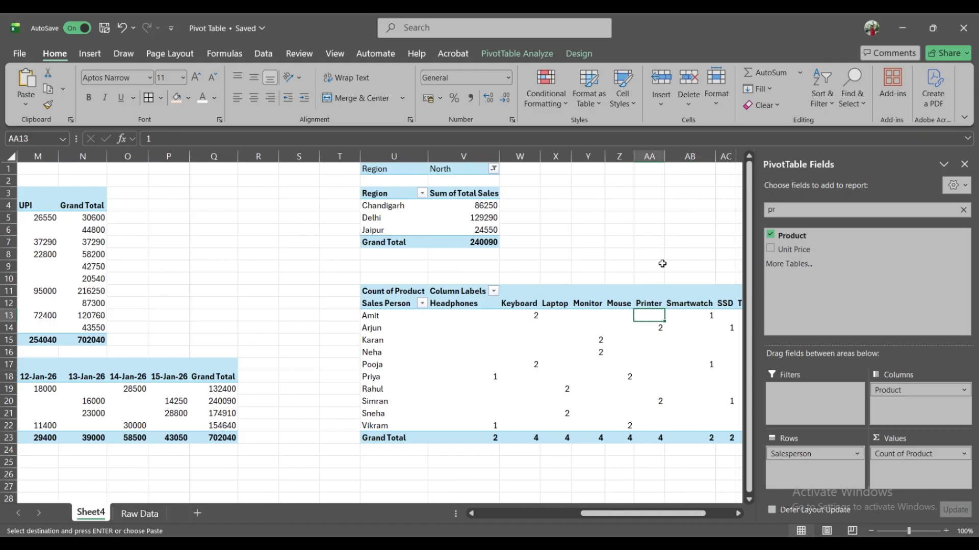
pyautogui.press('Right')
pyautogui.press('Right')
pyautogui.press('Left')
pyautogui.press('Right')
pyautogui.press('Right')
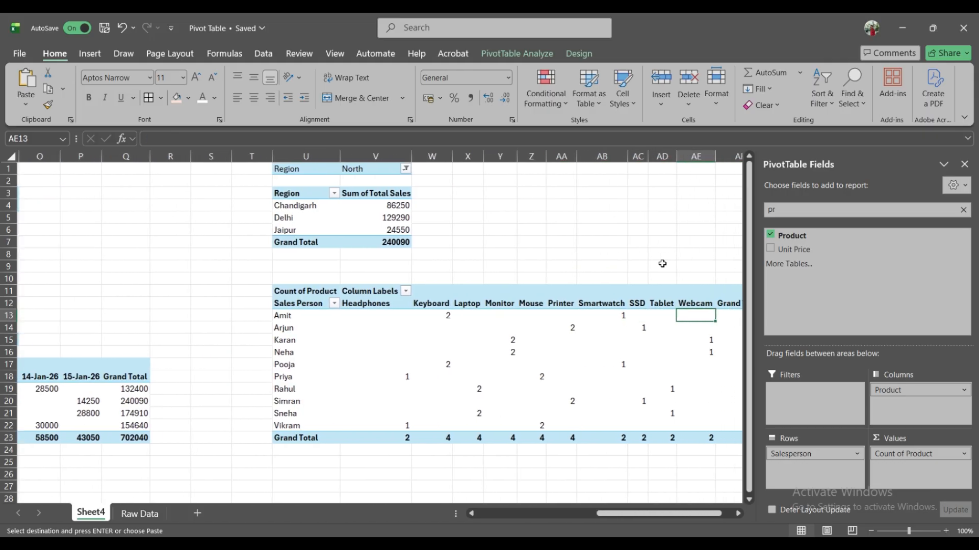
pyautogui.press('Right')
pyautogui.press('Down')
pyautogui.press('Up')
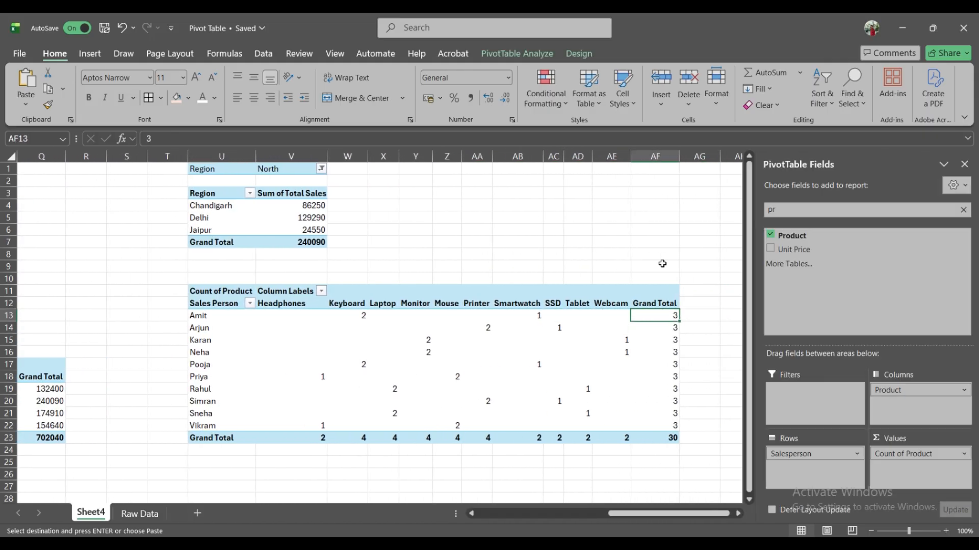
# Examine the individual salesperson rows of the PivotTable at U11, checking how many of each product they sold
pyautogui.press('Down')
pyautogui.press('Down')
pyautogui.press('Left')
pyautogui.press('Left')
pyautogui.press('Left')
pyautogui.press('Left')
pyautogui.press('Left')
pyautogui.press('Left')
pyautogui.press('Left')
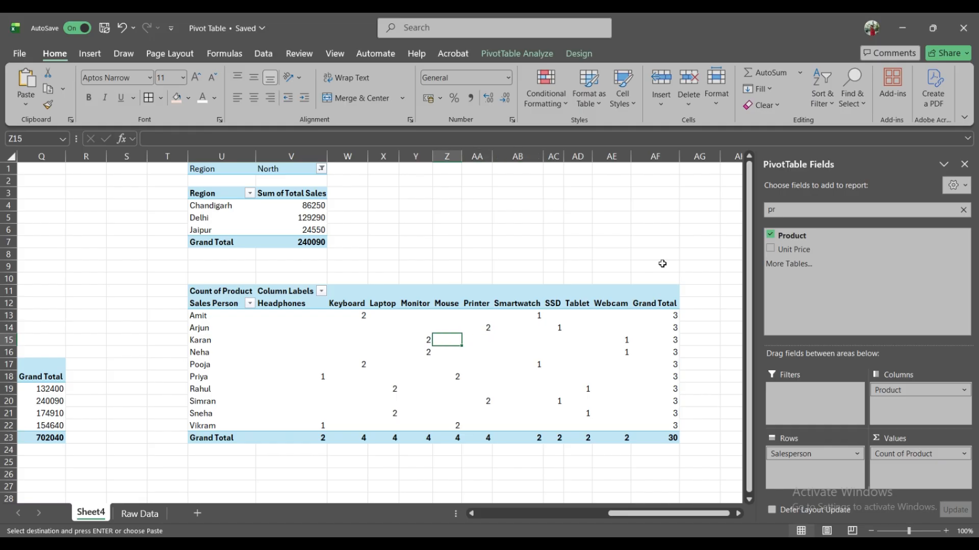
pyautogui.press('Up')
pyautogui.hotkey('shift', 'space')
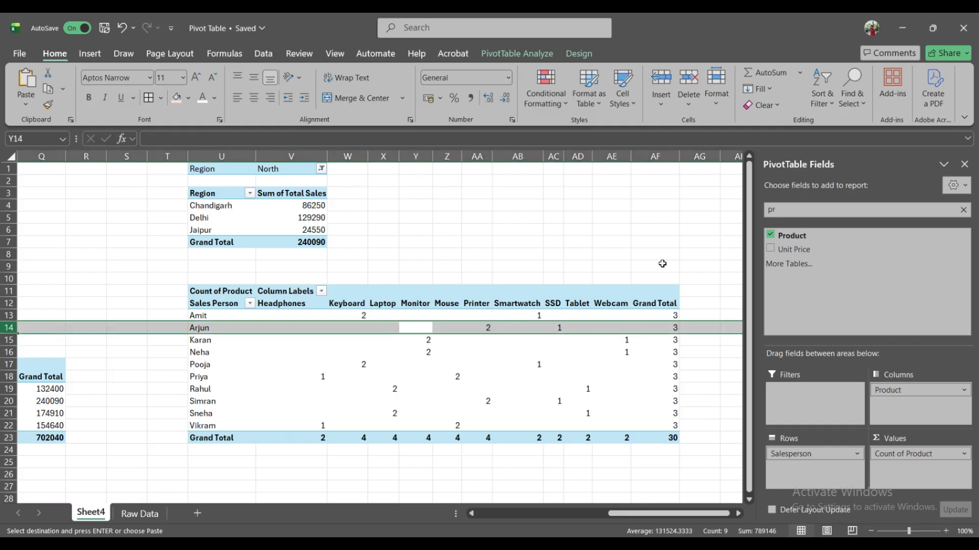
pyautogui.press('Right')
pyautogui.press('Right')
pyautogui.press('Right')
pyautogui.press('Right')
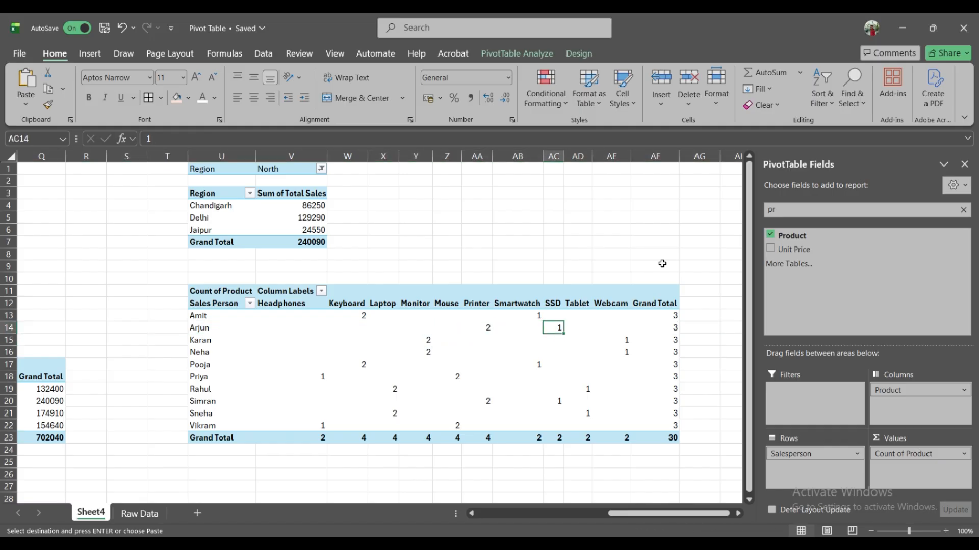
pyautogui.press('Down')
pyautogui.press('Down')
pyautogui.press('Right')
pyautogui.press('Left')
pyautogui.press('Left')
pyautogui.press('Left')
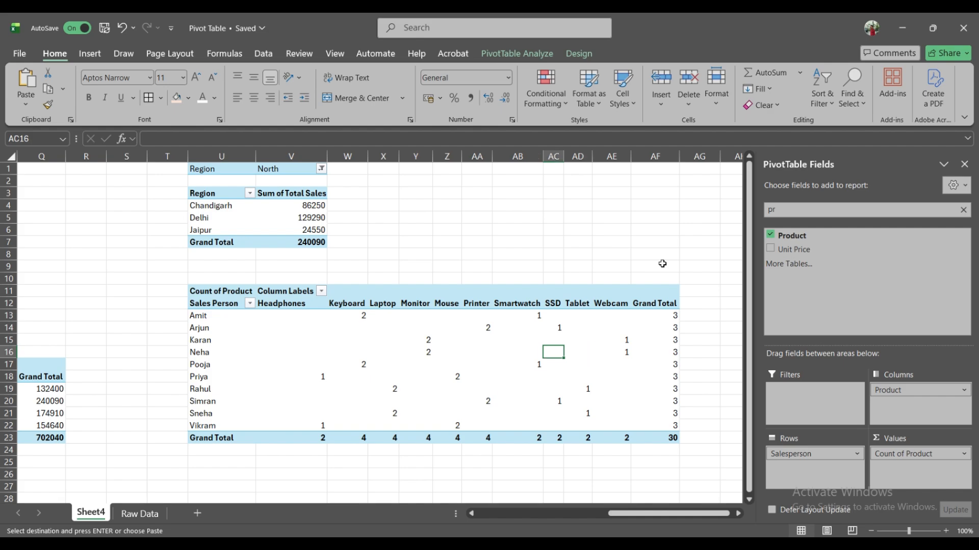
pyautogui.press('Left')
pyautogui.press('Left')
pyautogui.press('Left')
pyautogui.press('Left')
pyautogui.press('Left')
pyautogui.press('Left')
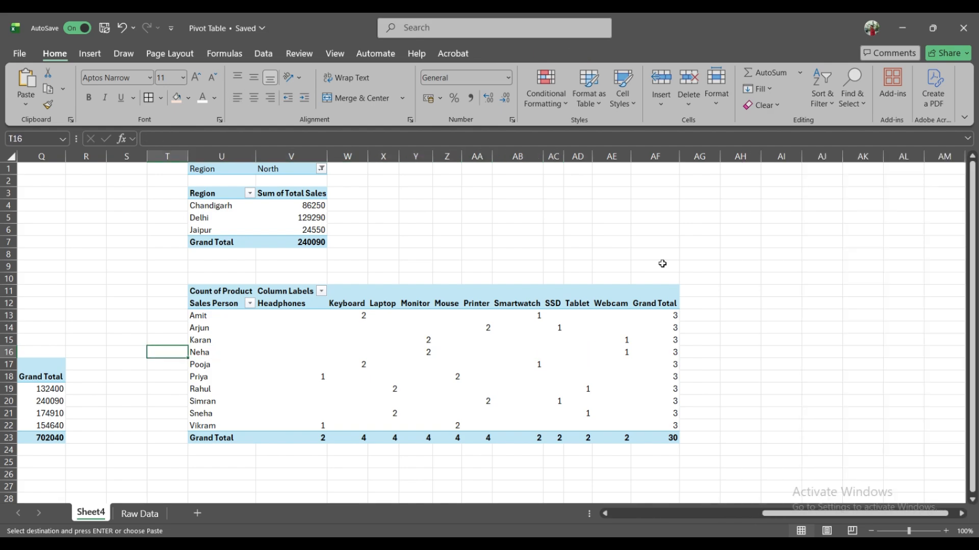
# Return from the product count PivotTable at U11 to the Salesperson PivotTable at D3
pyautogui.press('Up')
pyautogui.press('Up')
pyautogui.press('Up')
pyautogui.press('Up')
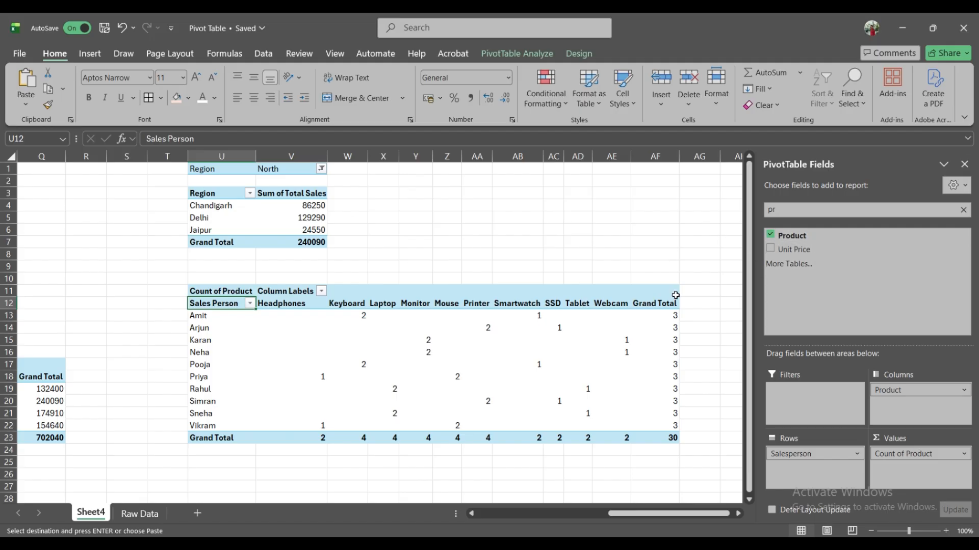
pyautogui.press('Home')
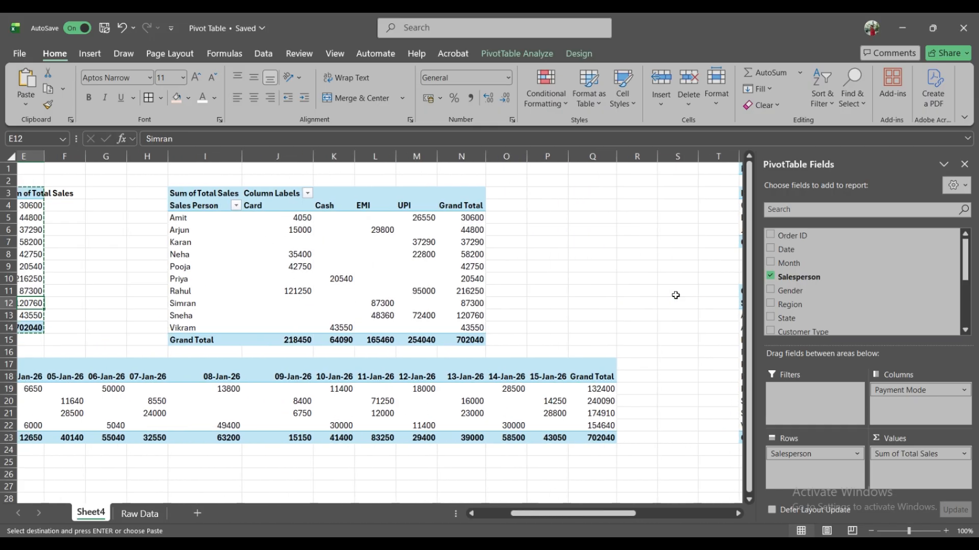